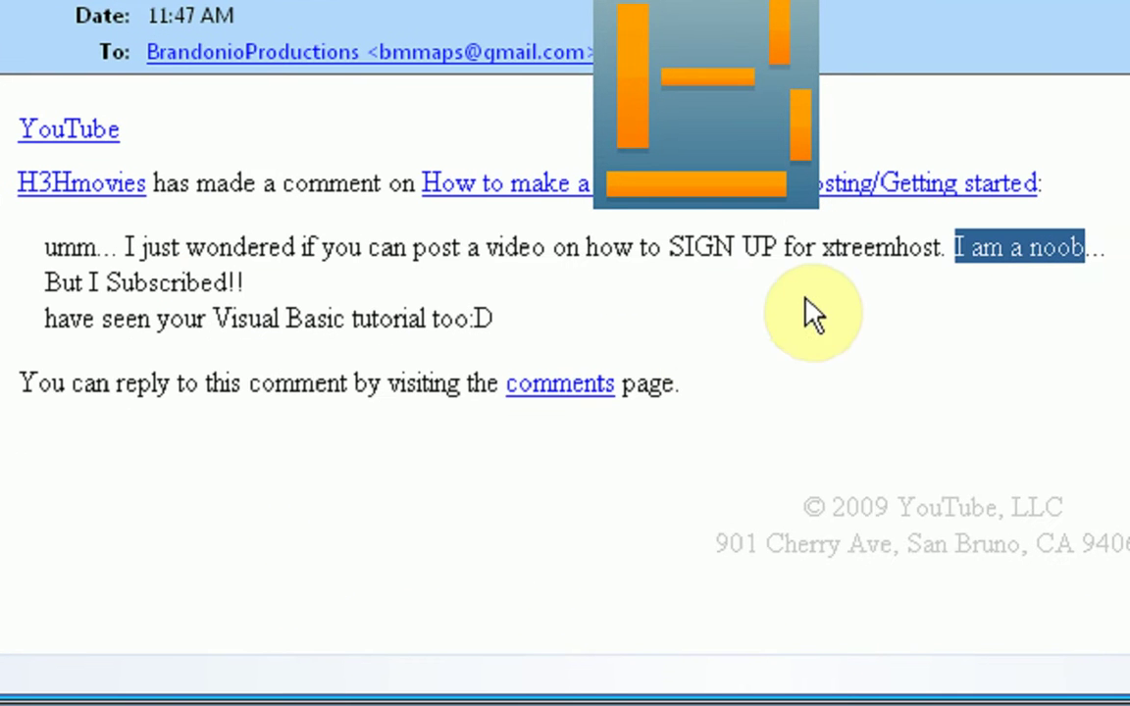
Highlight the comment requesting a sign-up video and the words 'I am a noob'.
left_click(914, 449)
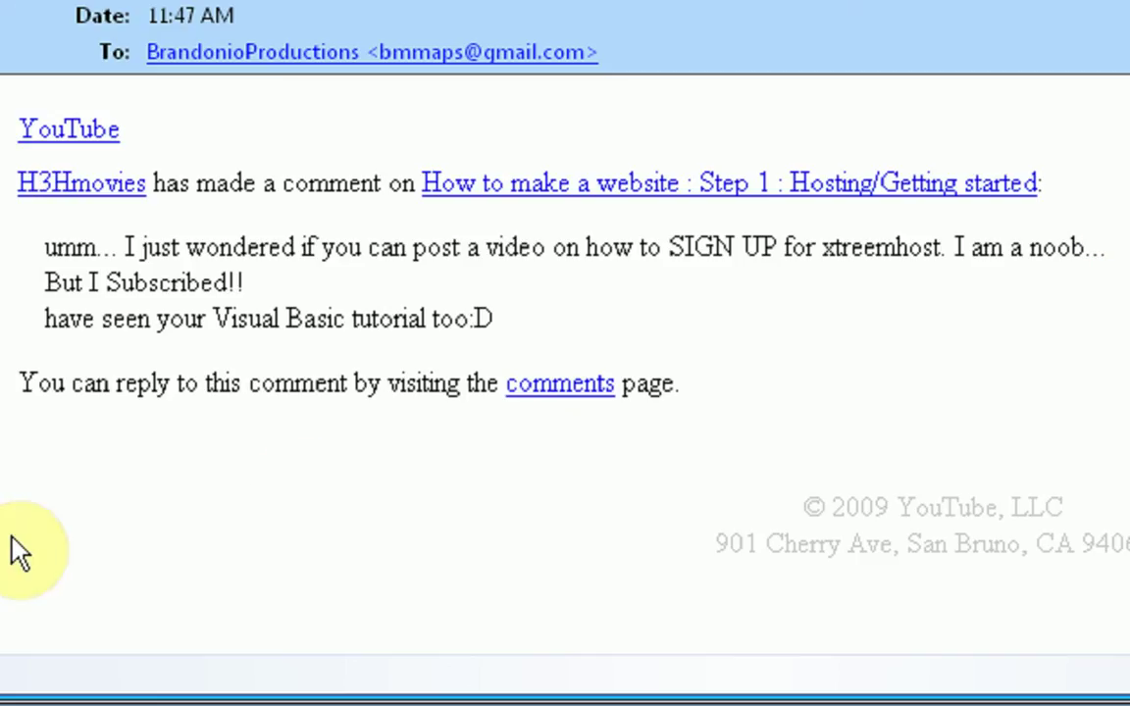
left_click_drag(487, 248, 934, 243)
mouse_move(1109, 250)
left_mouse_down()
mouse_move(1021, 290)
mouse_move(959, 244)
left_mouse_up()
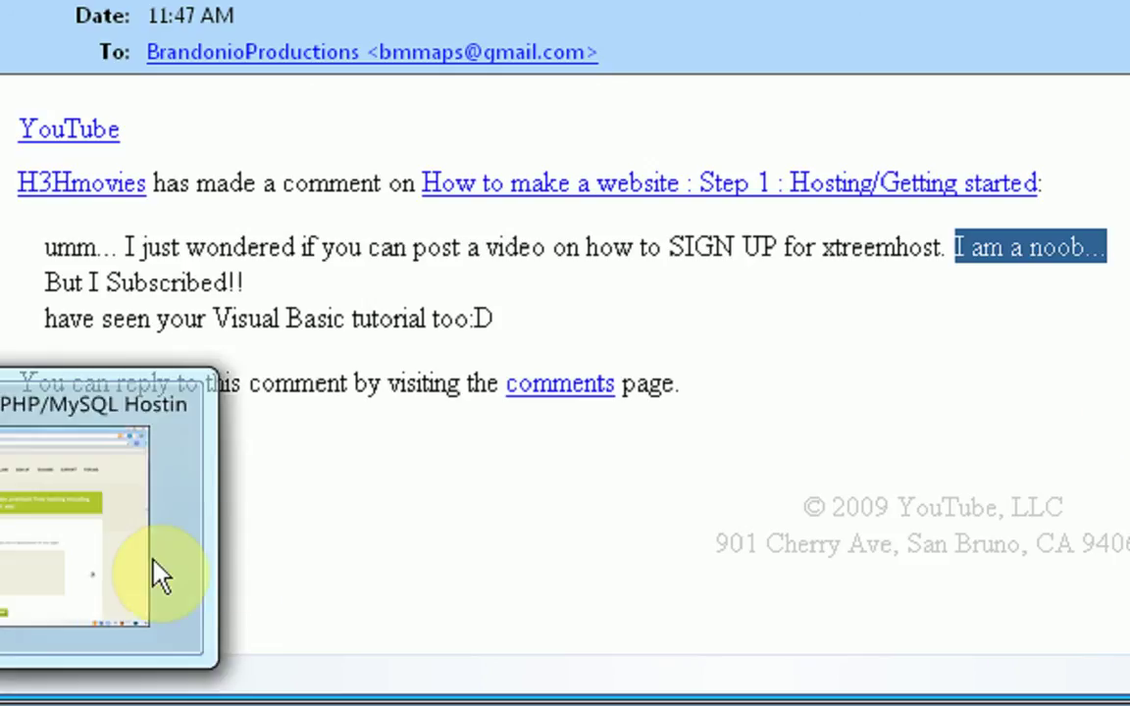
Go to XtreemHost's sign-up page and follow the free co.cc domain link.
left_click(343, 545)
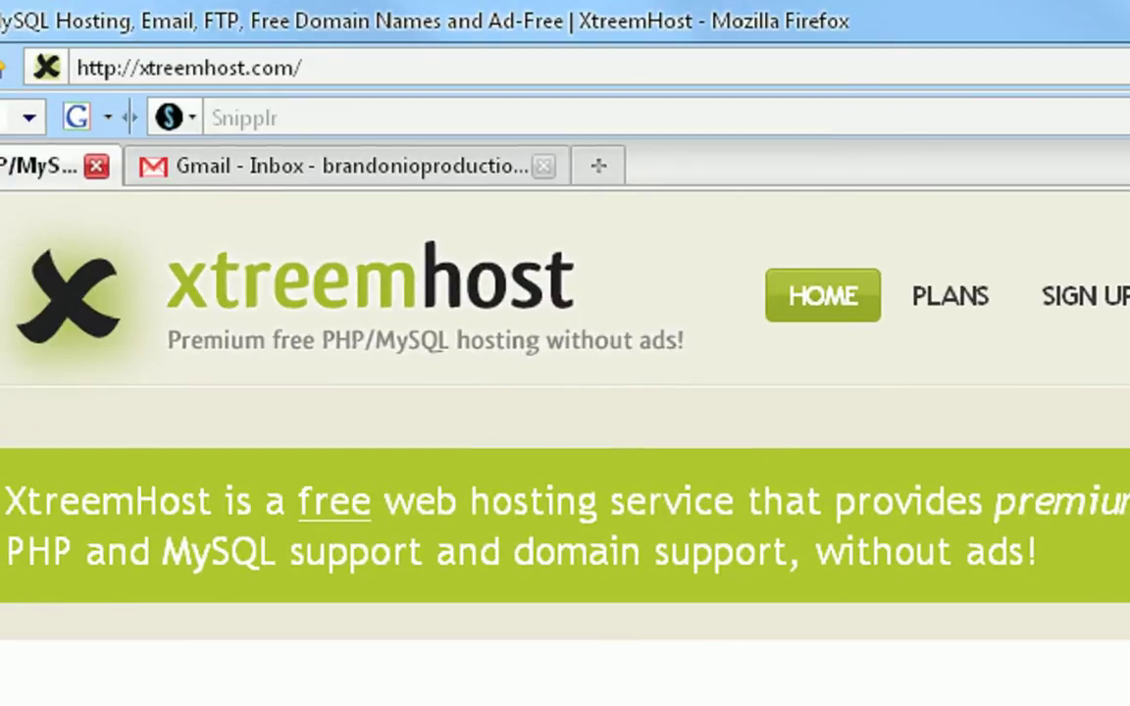
left_click(1076, 306)
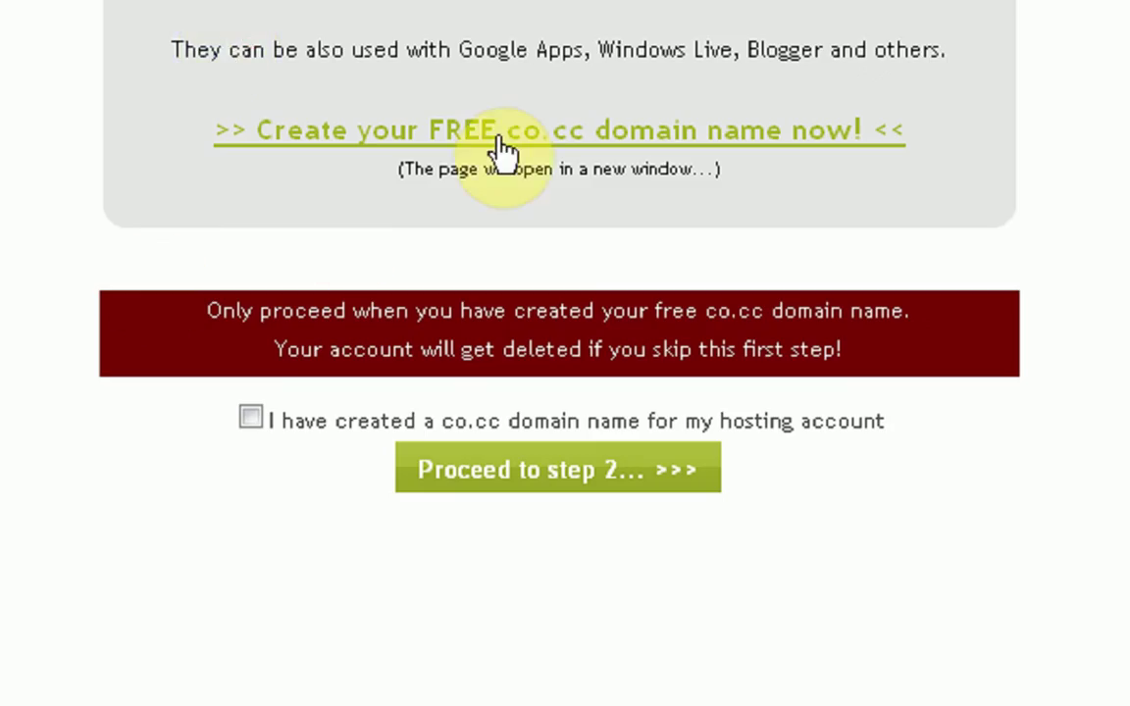
left_click(498, 144)
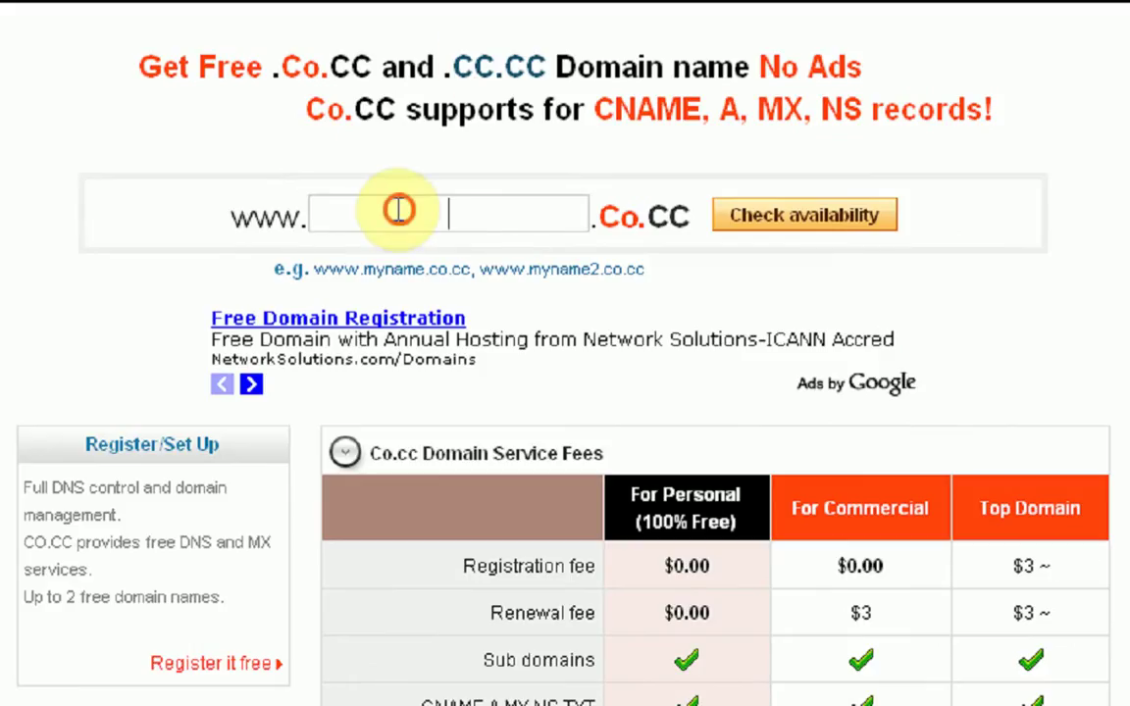
Confirm brandonioproductions.co.cc is available and reach co.cc's new-account form.
type("bran")
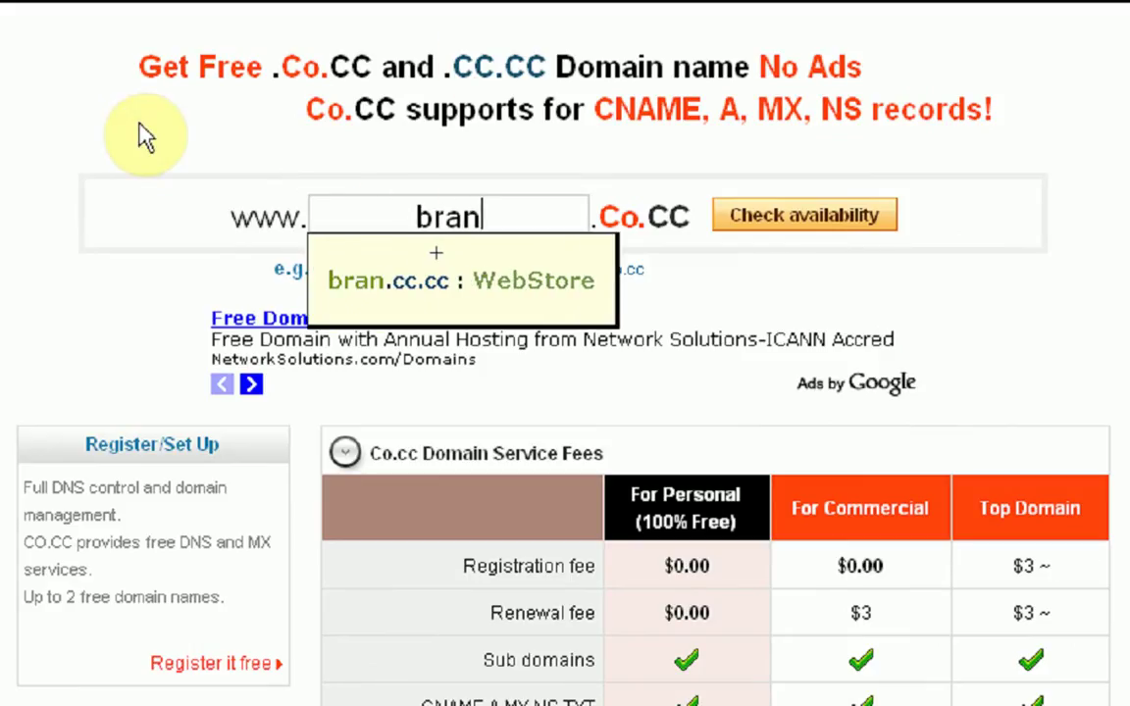
type("donioproductio")
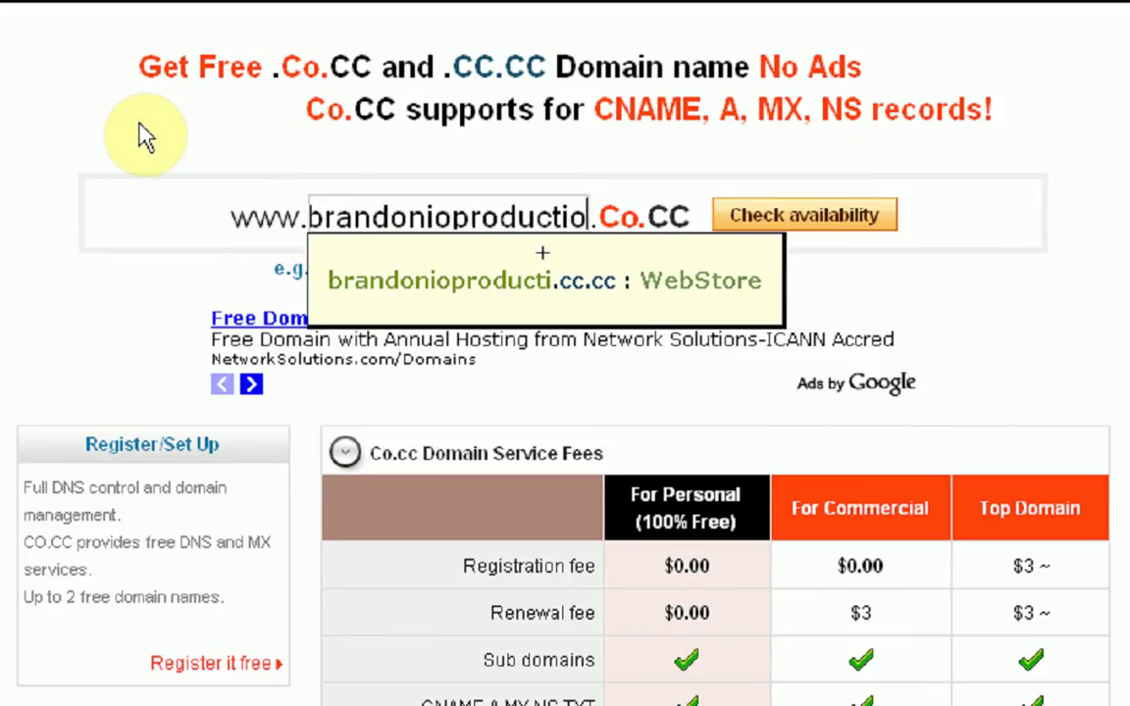
type("ns")
left_click(888, 212)
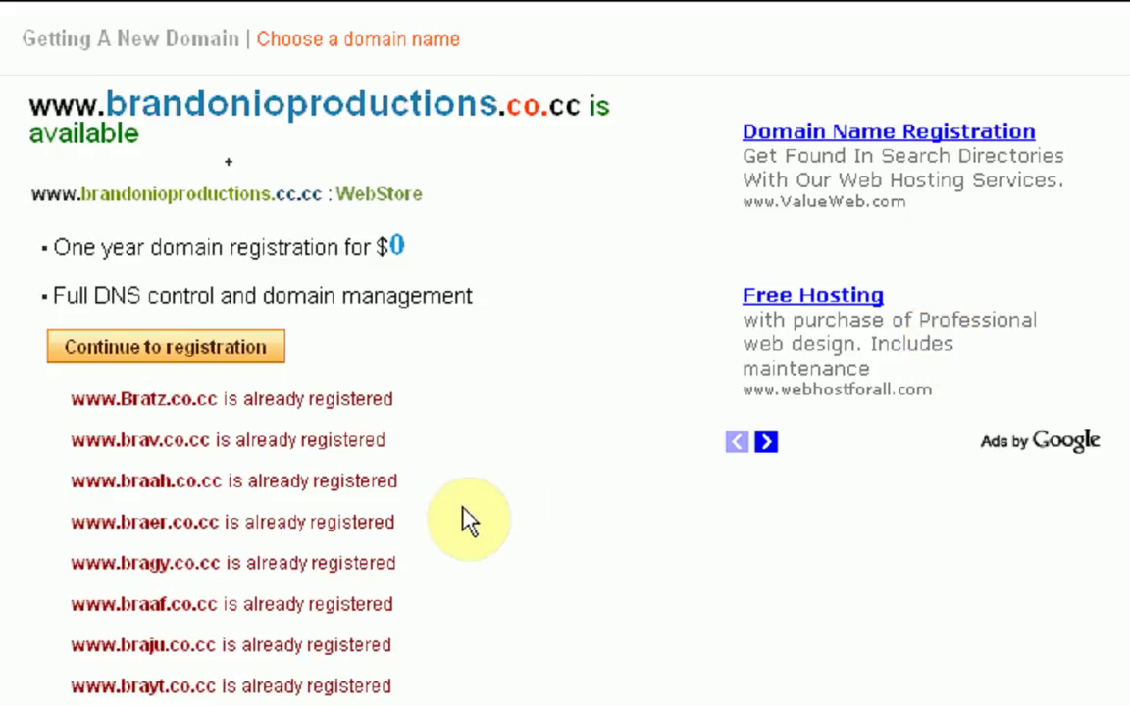
left_click(218, 371)
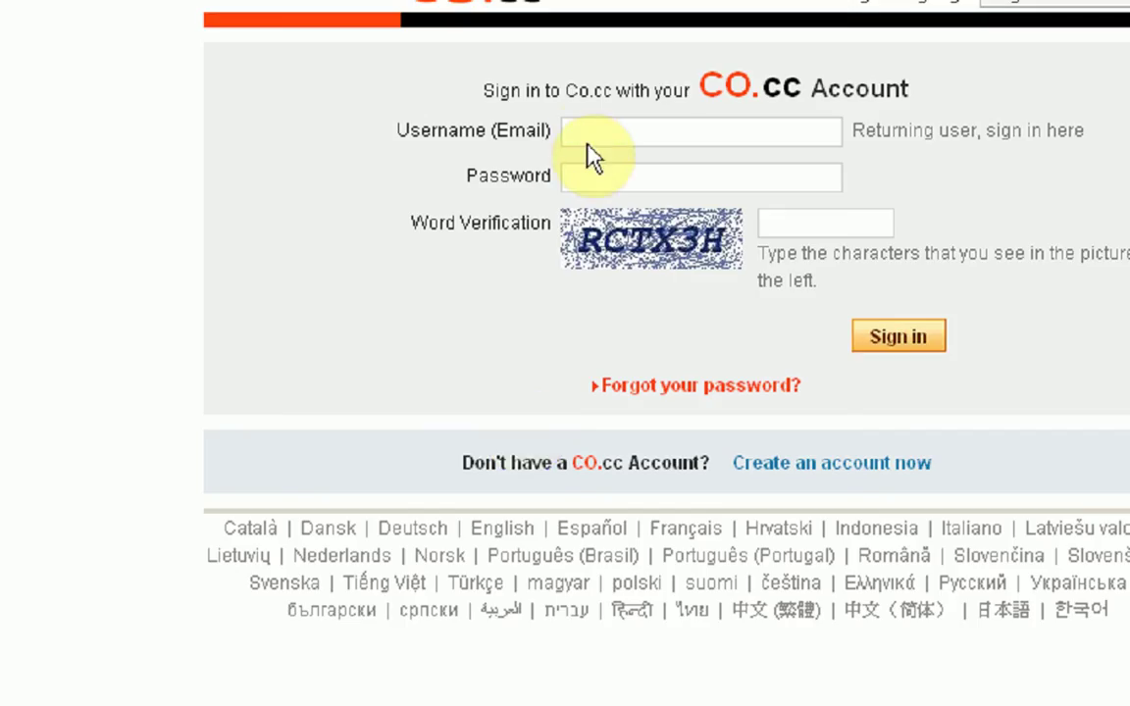
left_click(589, 135)
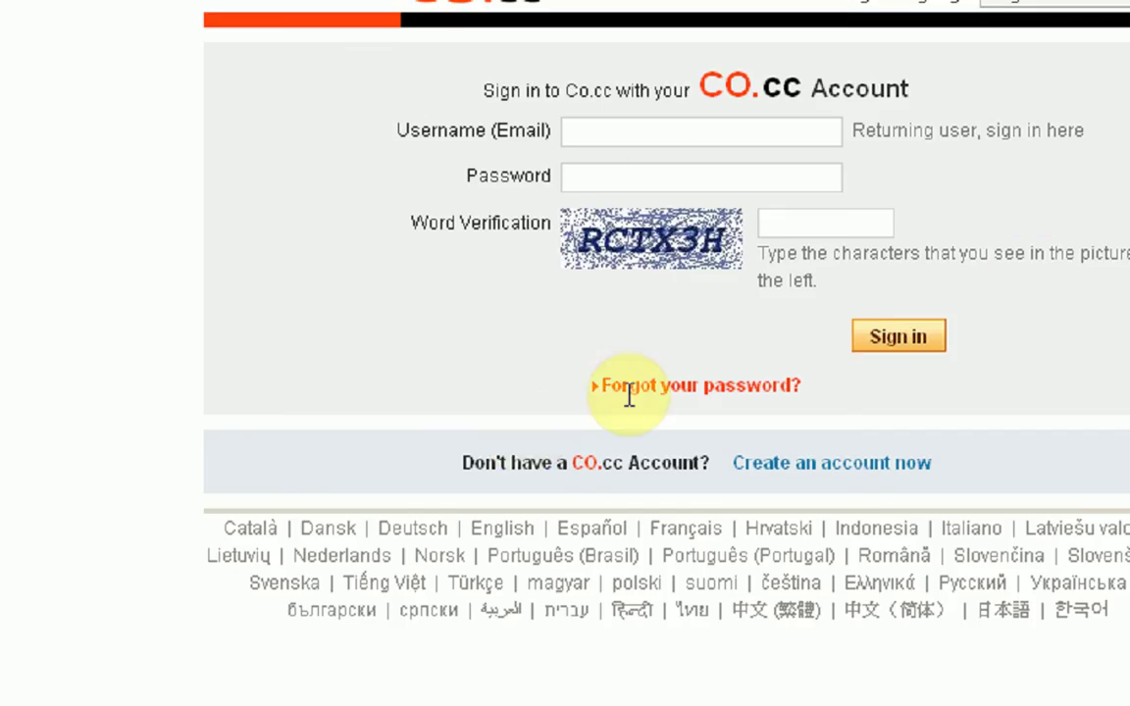
left_click(842, 469)
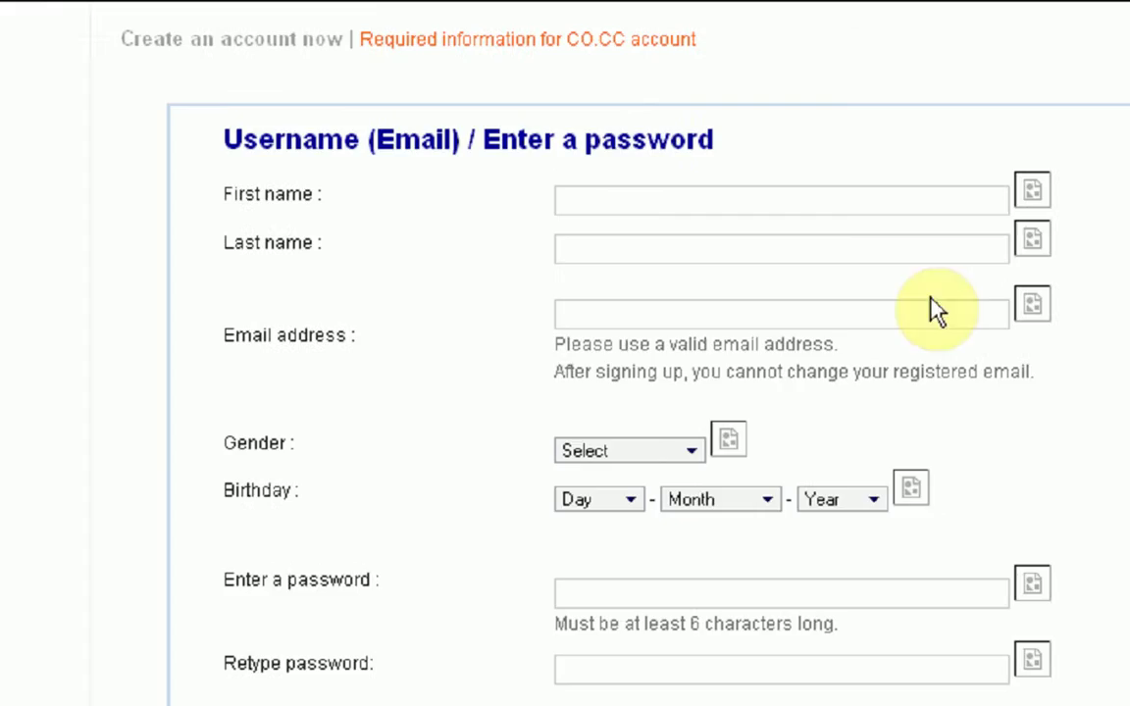
Enter the first name, last name and the account e-mail address.
left_click(686, 205)
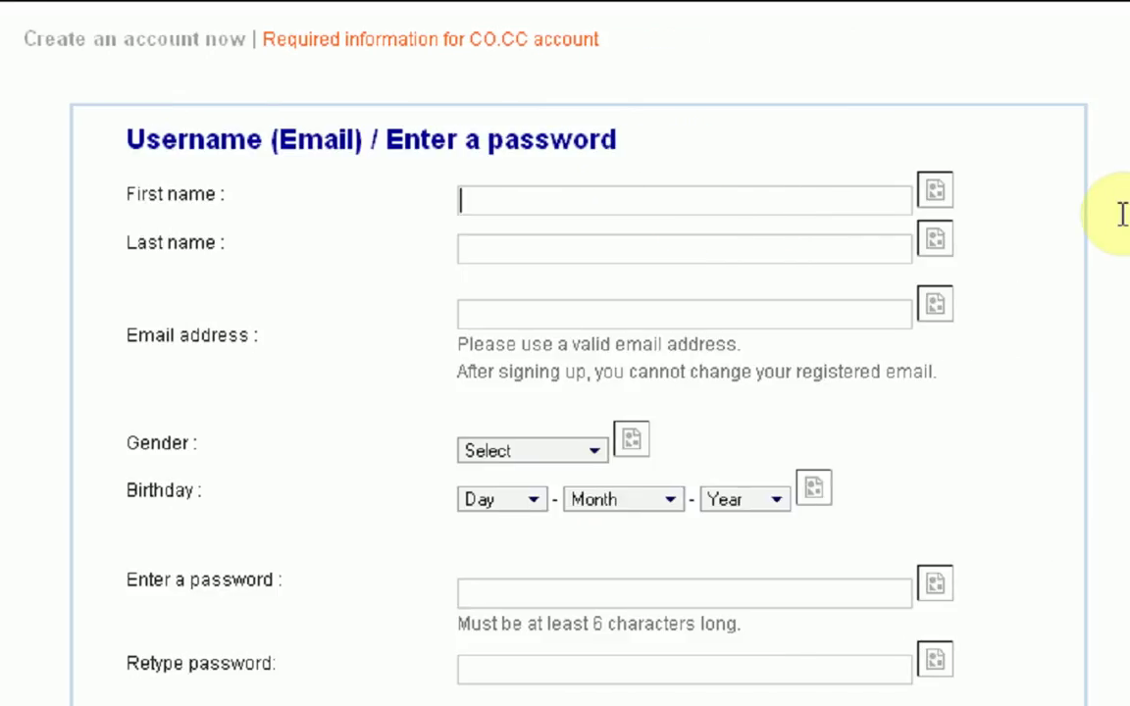
scroll(1119, 211, "down", 2)
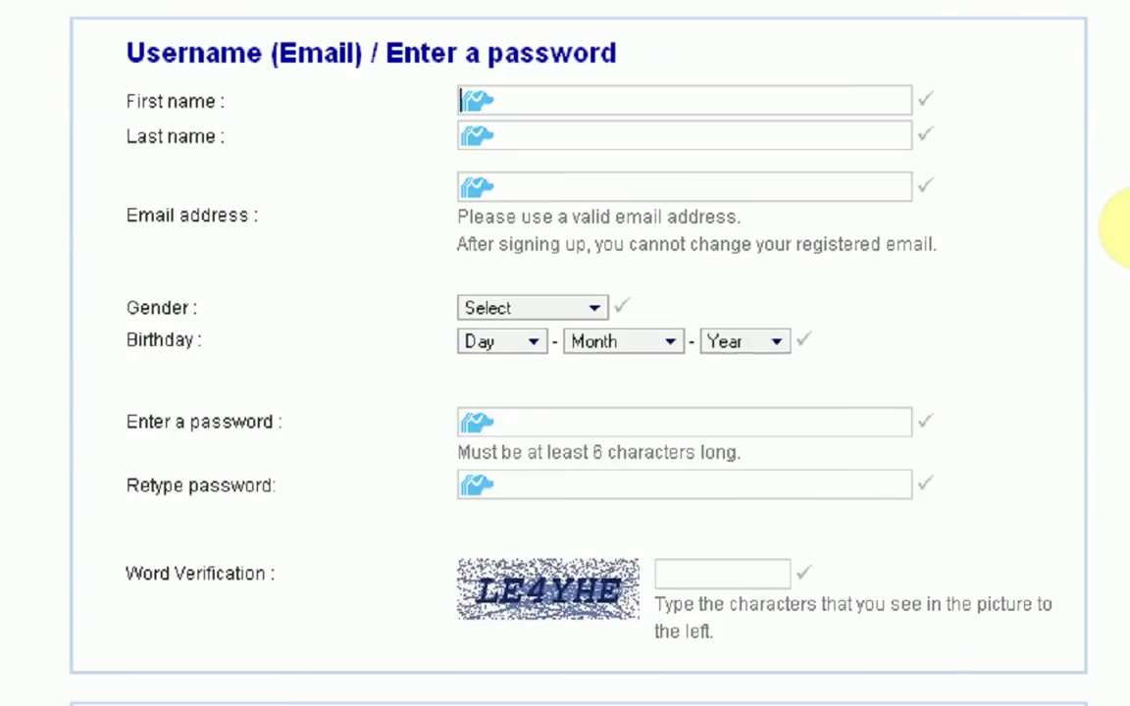
scroll(593, 187, "down", 2)
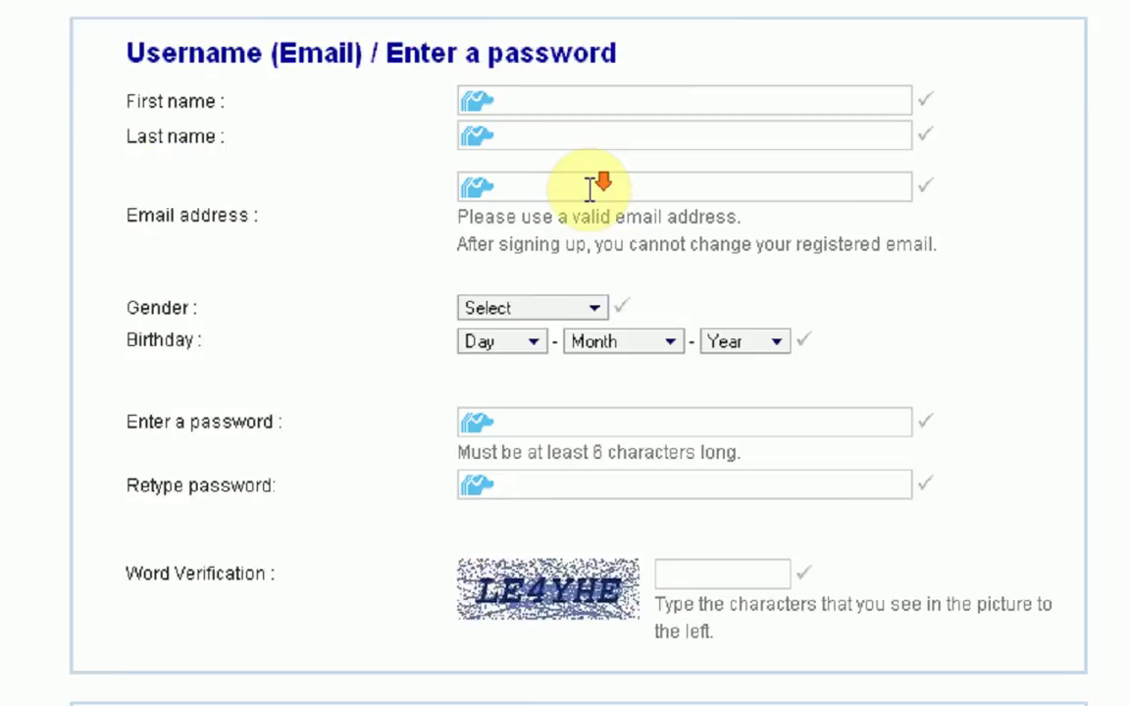
scroll(604, 198, "down", 5)
scroll(603, 198, "up", 5)
type("Brandon")
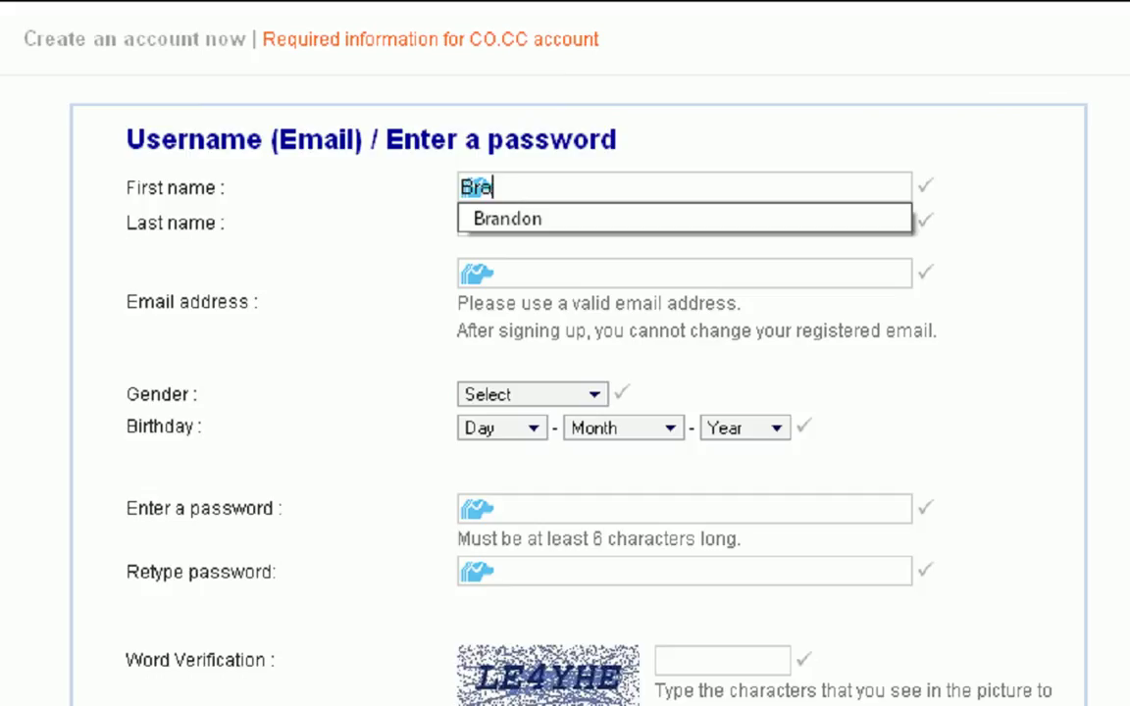
type("io")
key("Tab")
type("Productions")
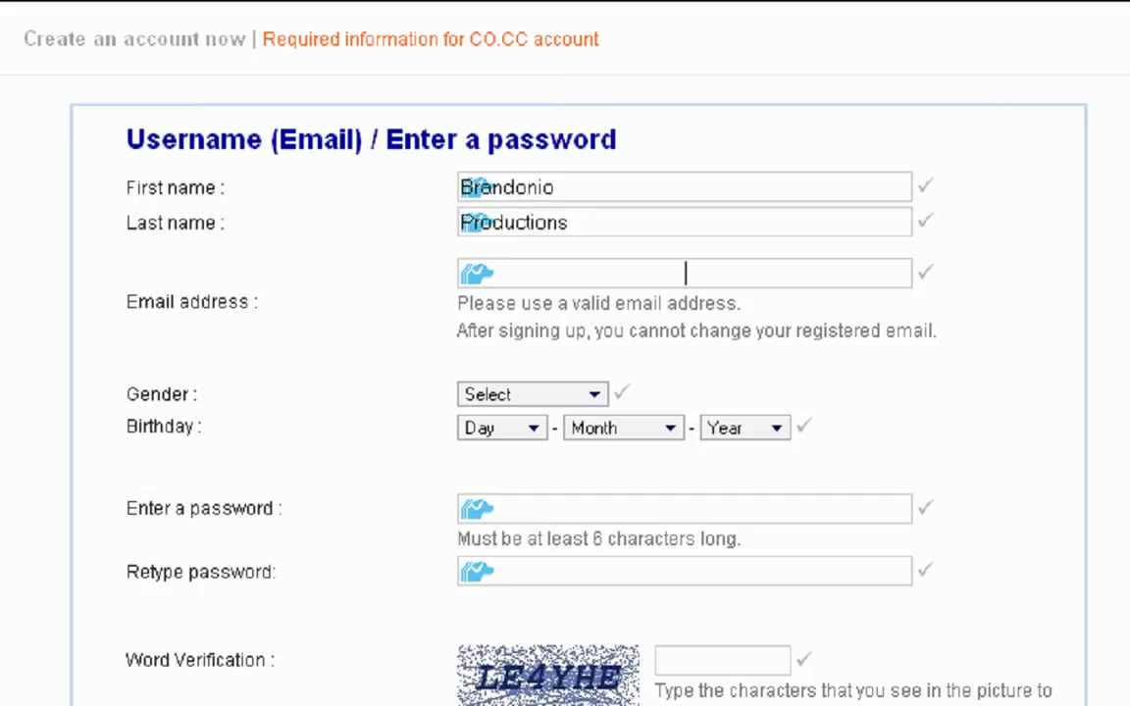
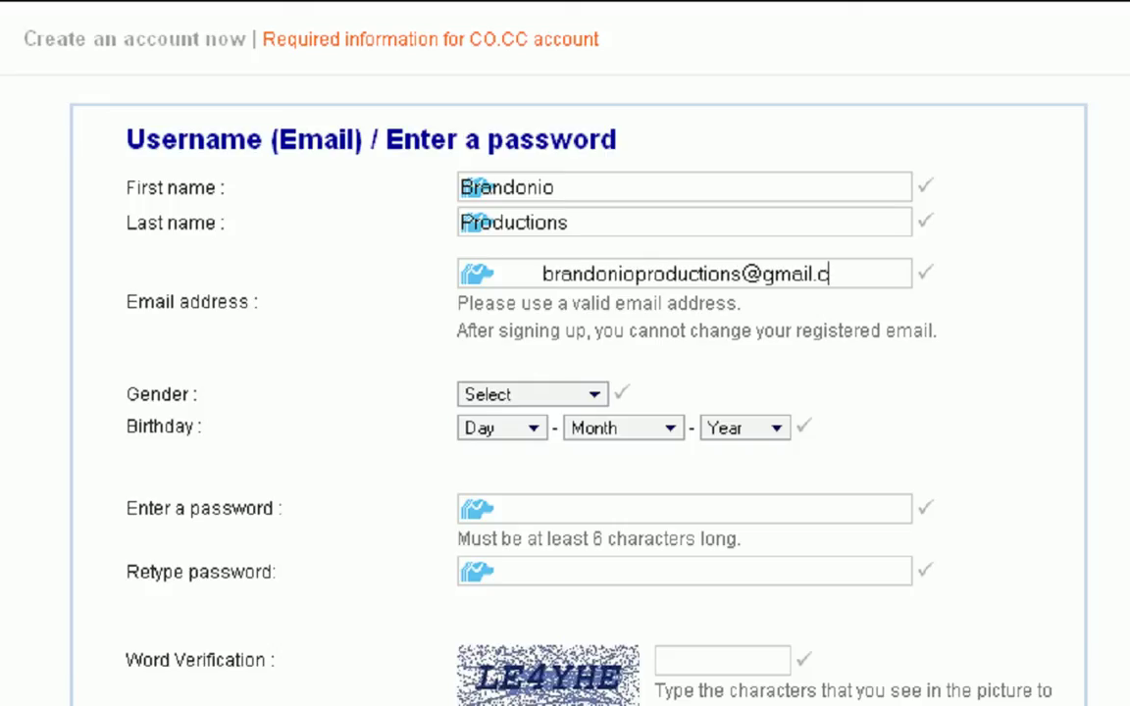
left_click(586, 394)
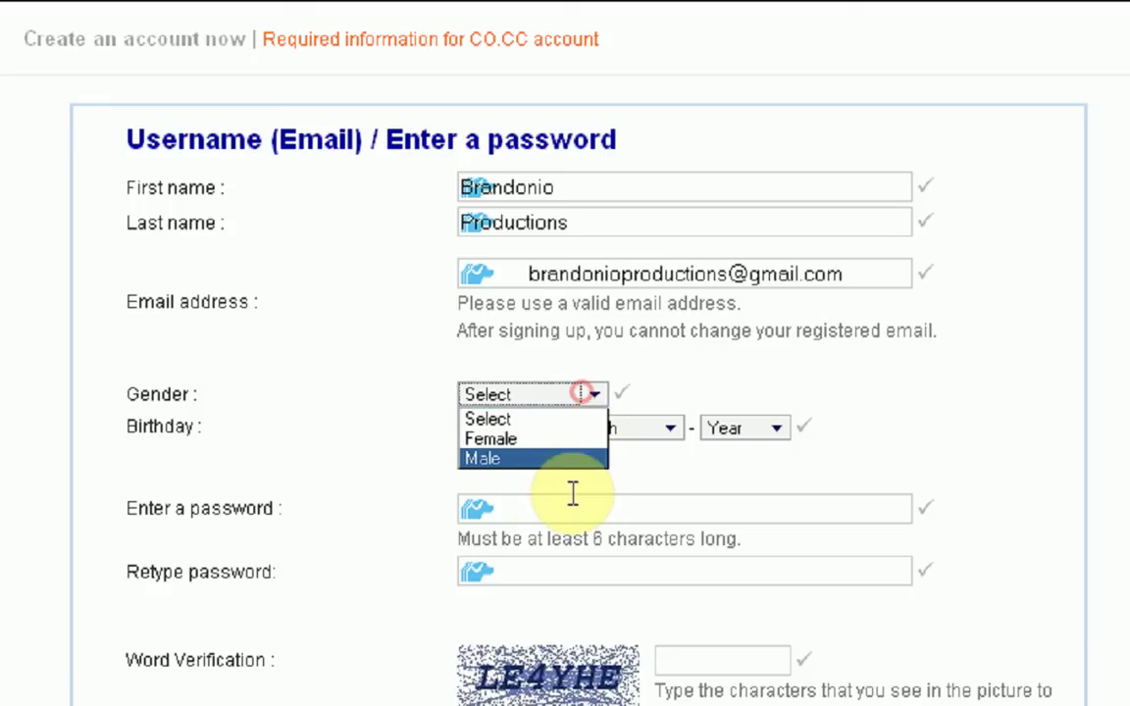
left_click(517, 459)
left_click(503, 430)
scroll(500, 579, "down", 1)
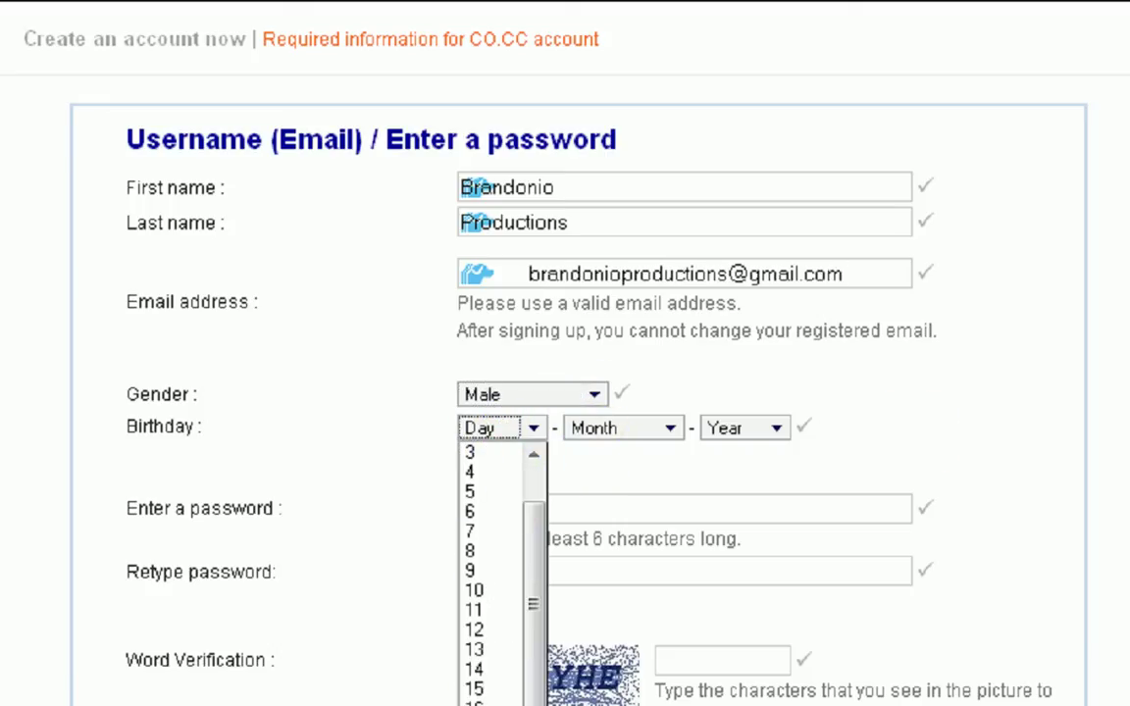
left_click(525, 592)
left_click(638, 429)
left_click(604, 528)
left_click(745, 429)
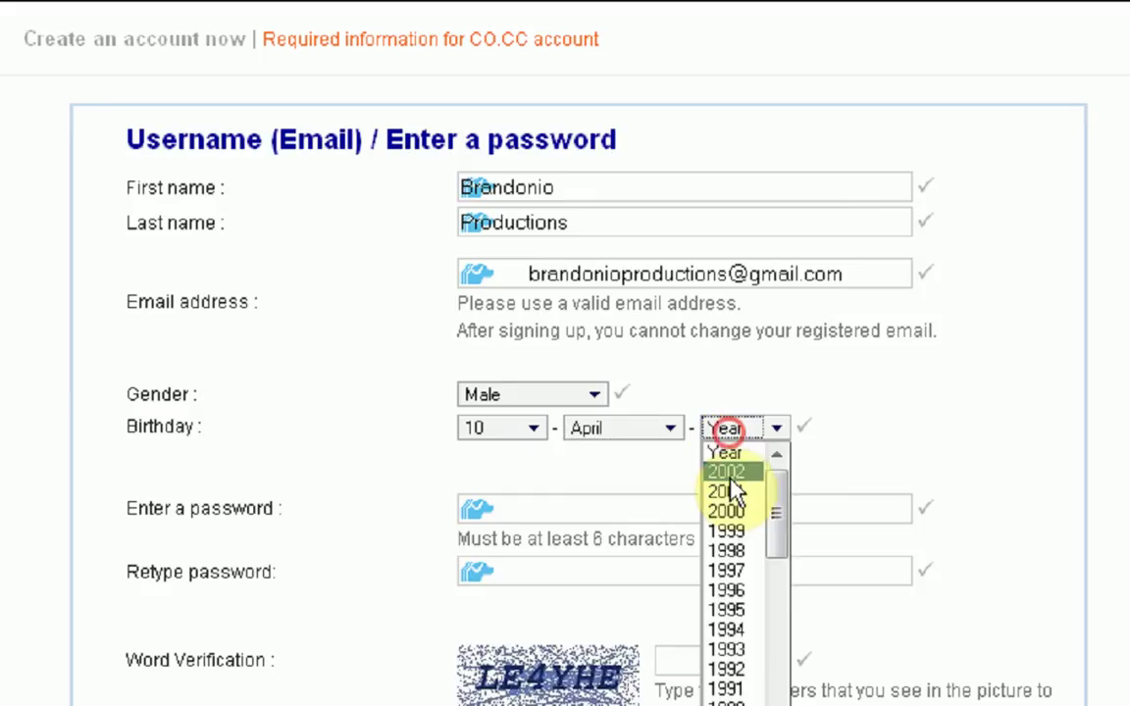
scroll(775, 549, "down", 4)
scroll(776, 550, "down", 3)
left_click(726, 550)
Enter the password twice and the verification code.
left_click(517, 496)
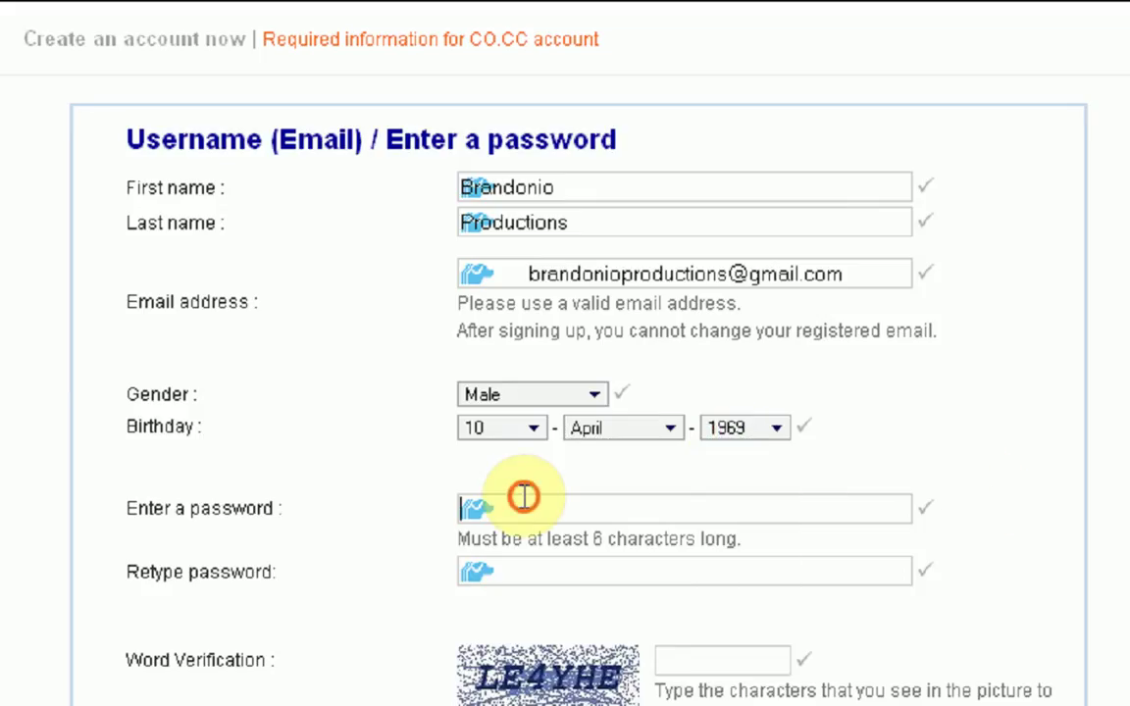
left_click(898, 506)
left_click(487, 510)
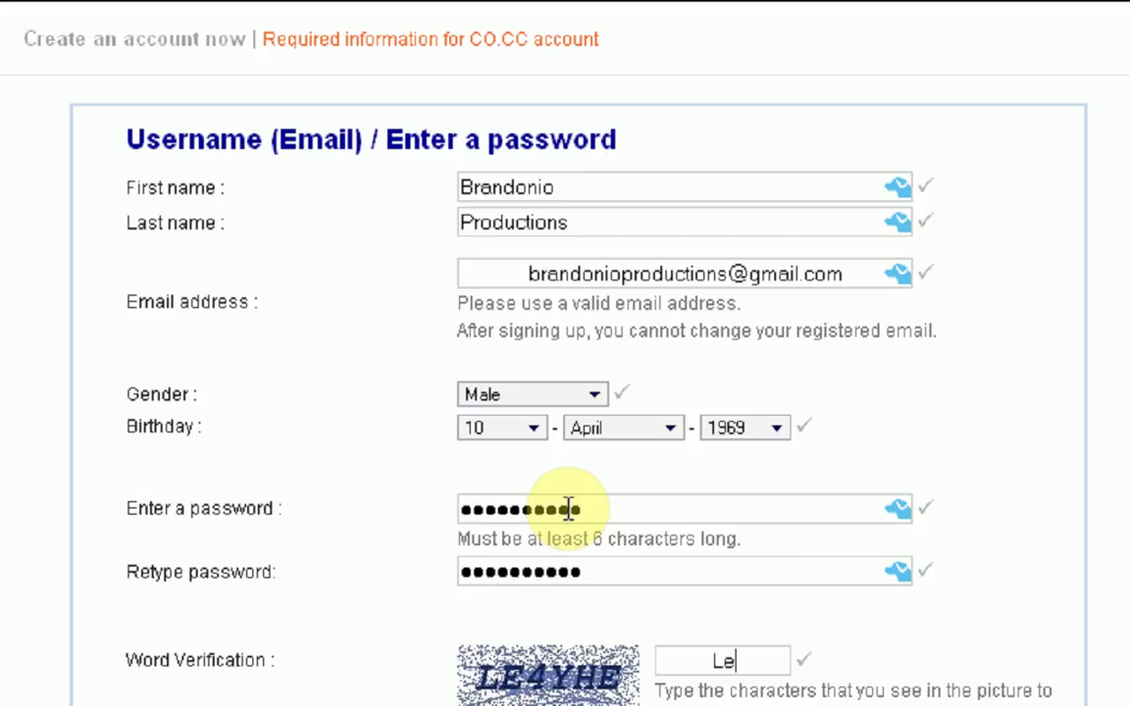
type("he")
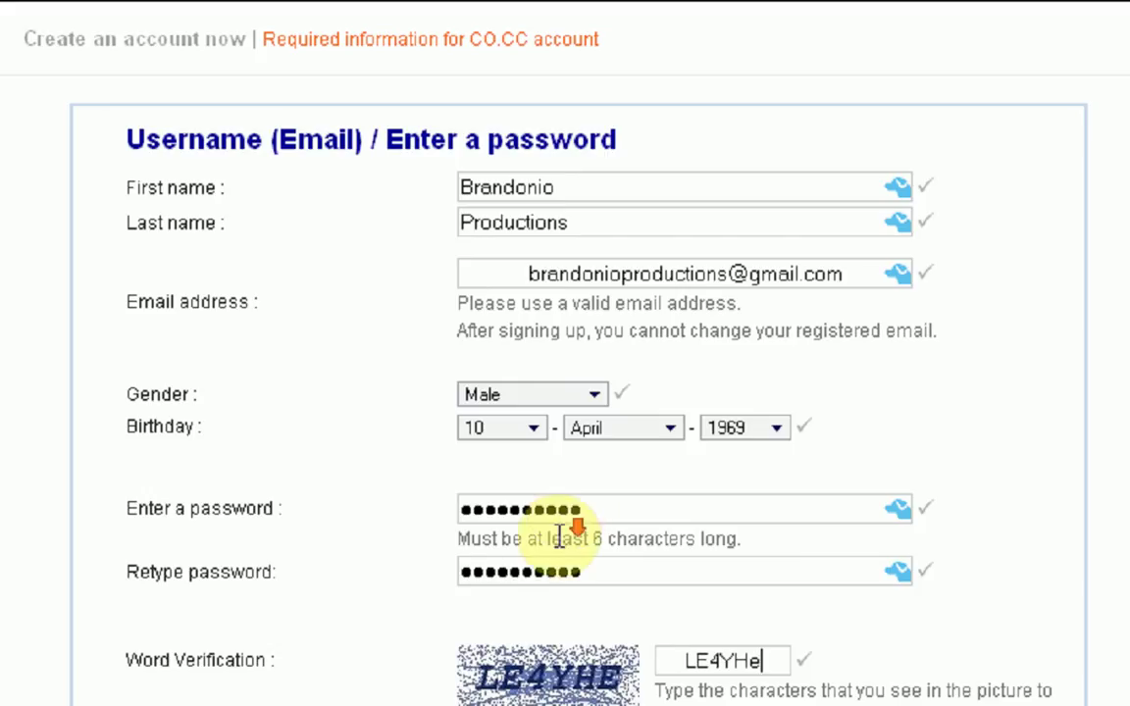
scroll(565, 530, "down", 4)
Fill in the street address, city Temecula, state CA and postal code.
scroll(556, 569, "down", 2)
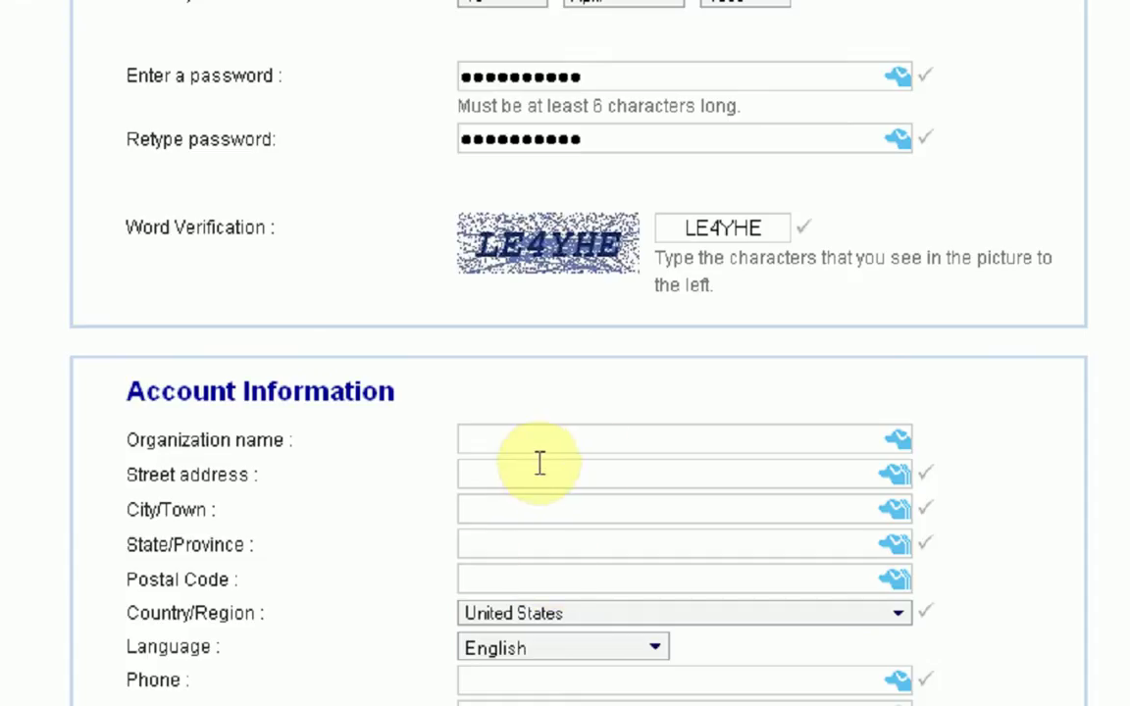
left_click(571, 498)
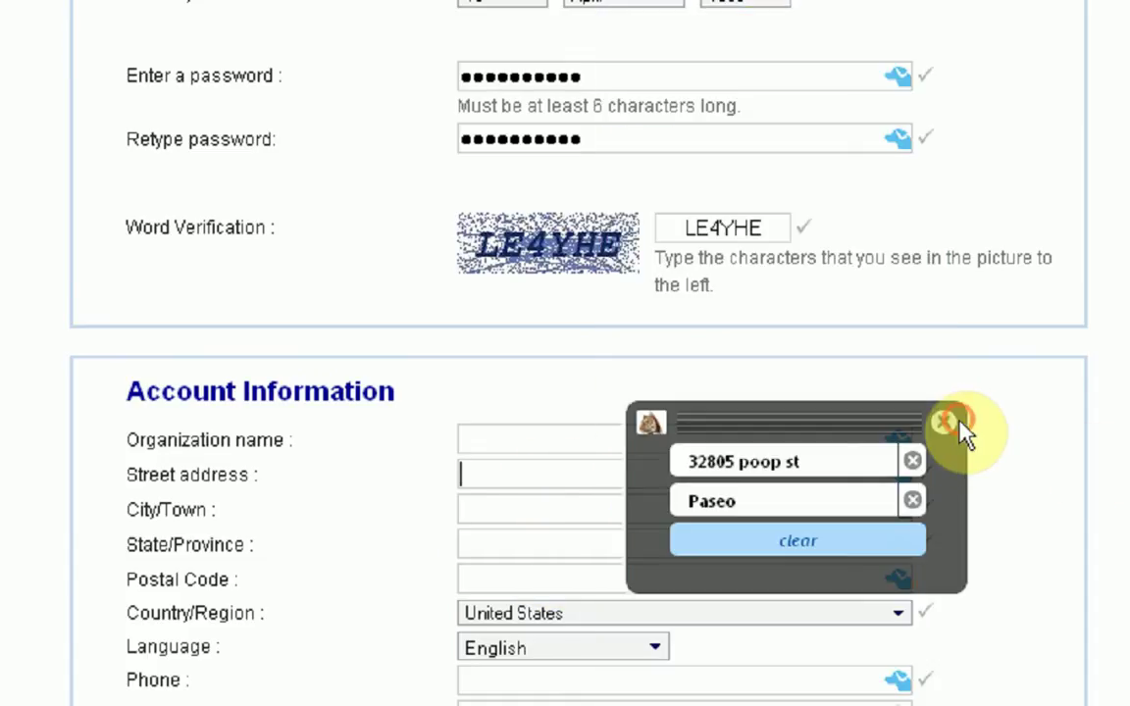
left_click(944, 424)
left_click(799, 504)
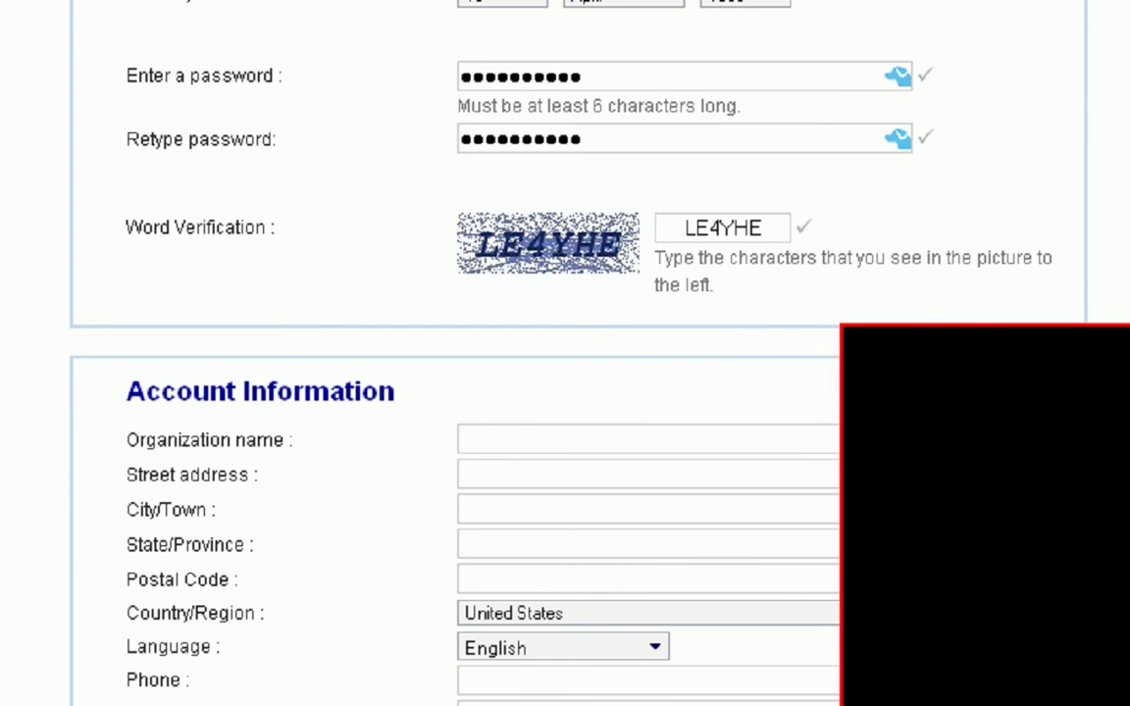
scroll(1118, 461, "down", 5)
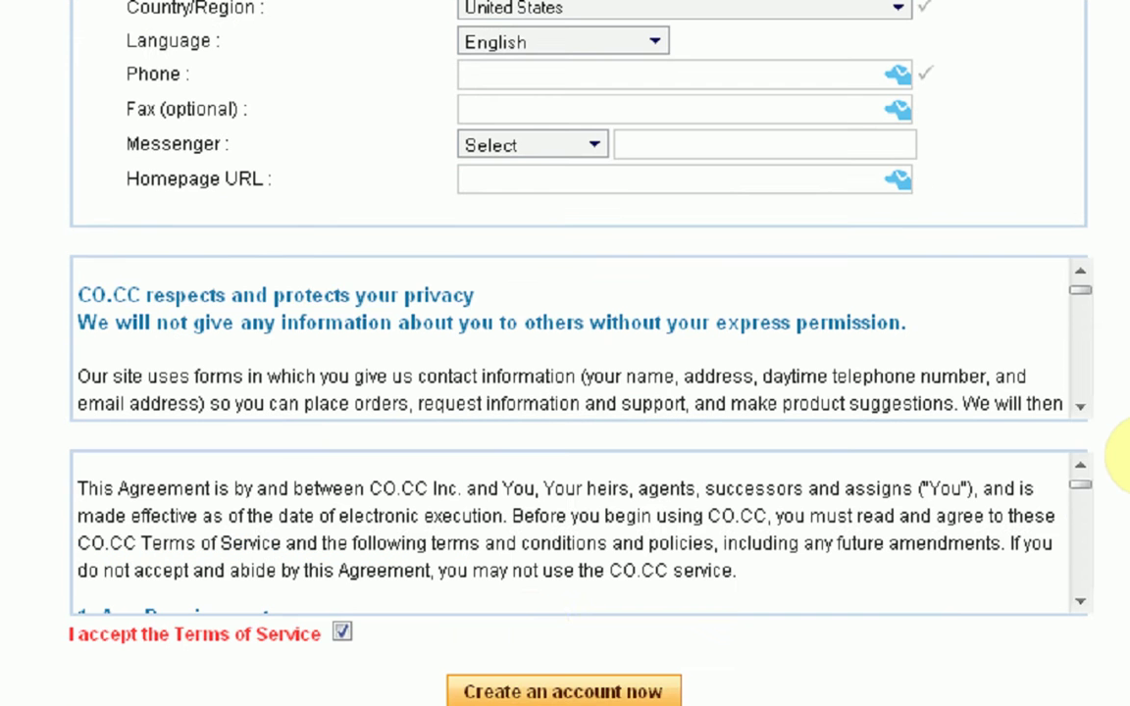
scroll(491, 631, "up", 4)
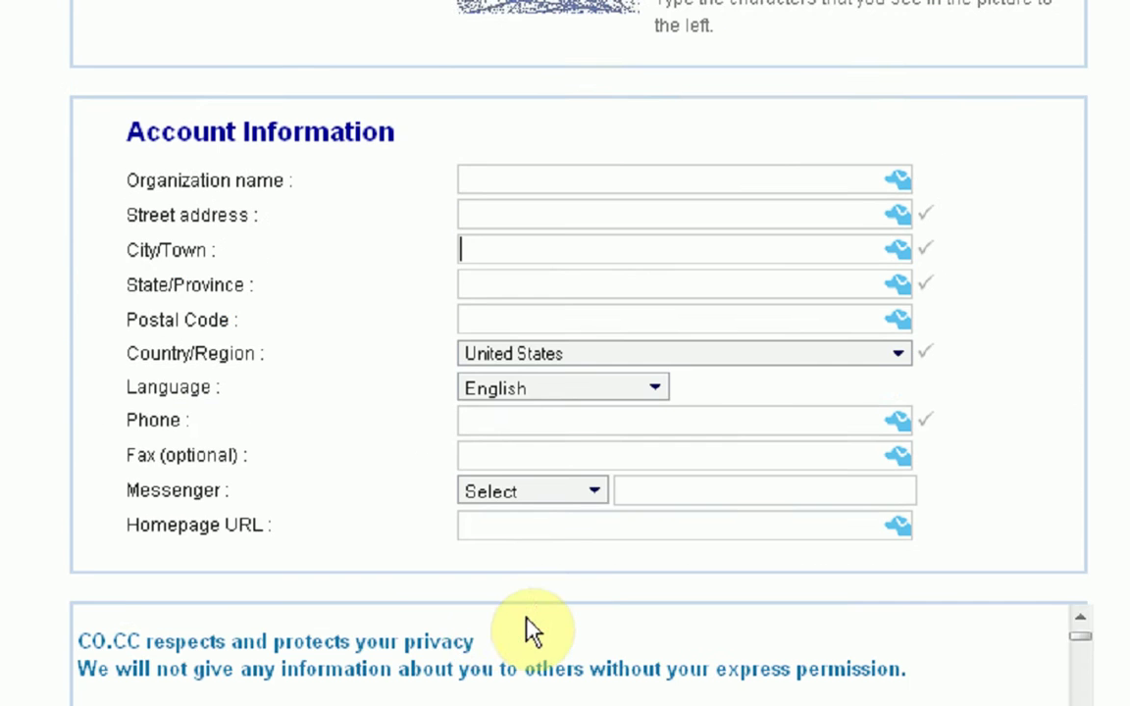
scroll(565, 393, "up", 4)
scroll(565, 392, "up", 2)
scroll(565, 392, "down", 4)
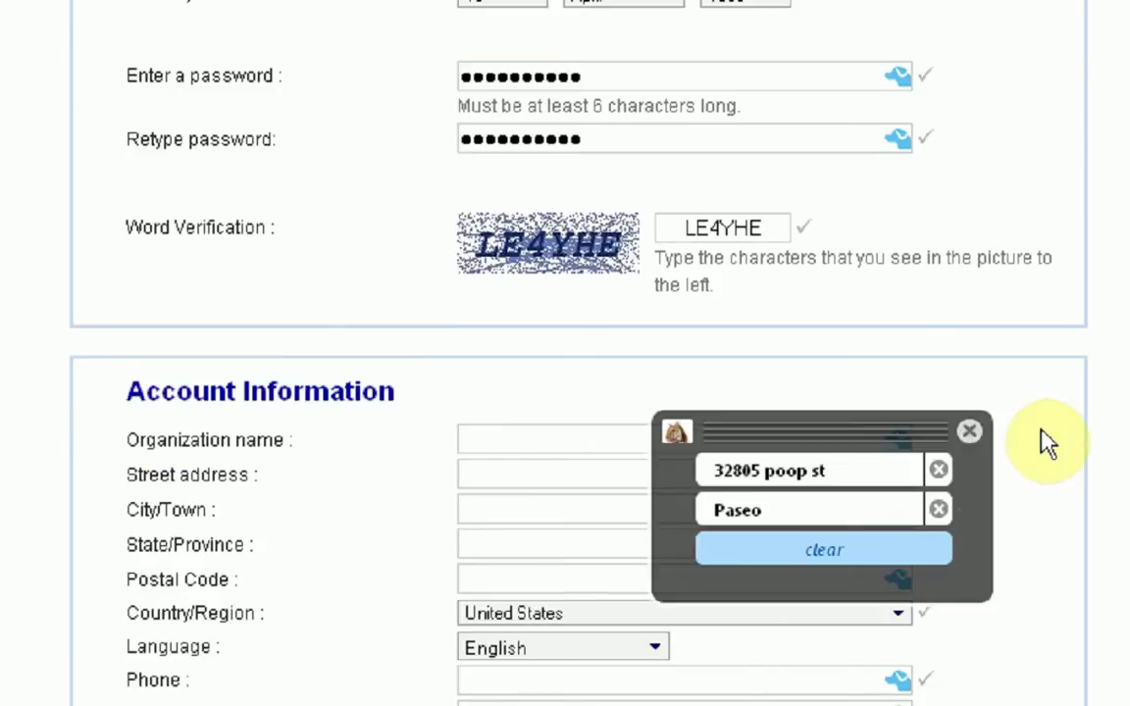
left_click(577, 462)
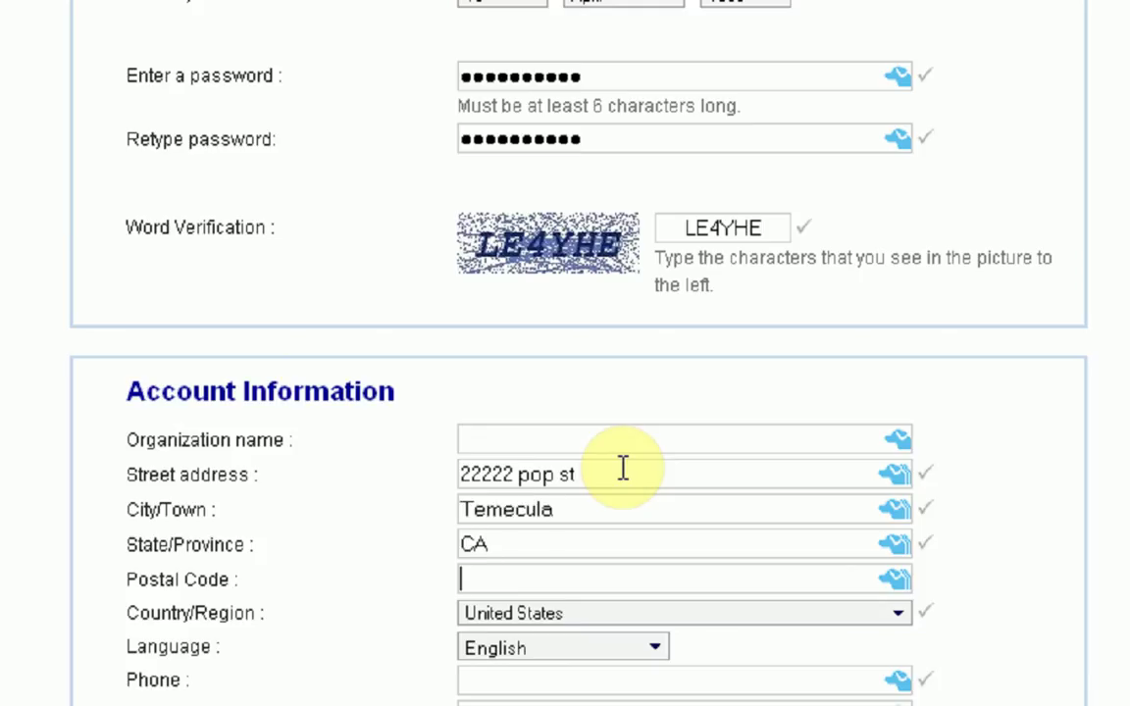
type("92592")
key("Tab")
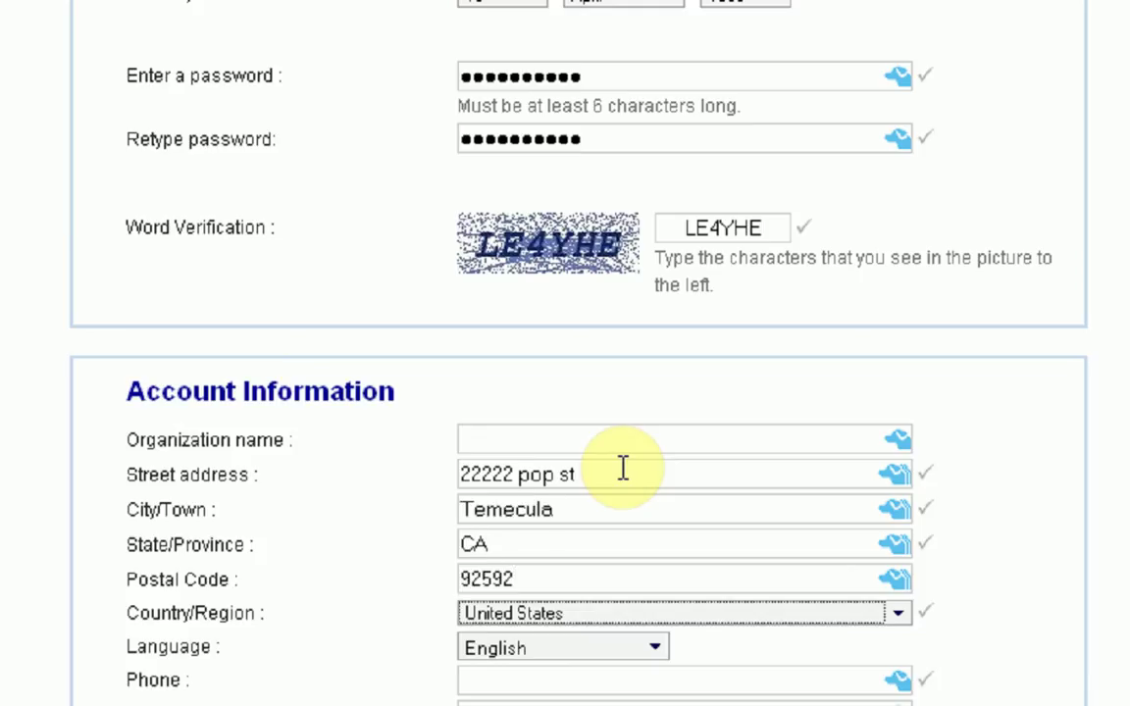
Enter the phone number, keep the terms accepted and submit the co.cc account.
left_click(557, 671)
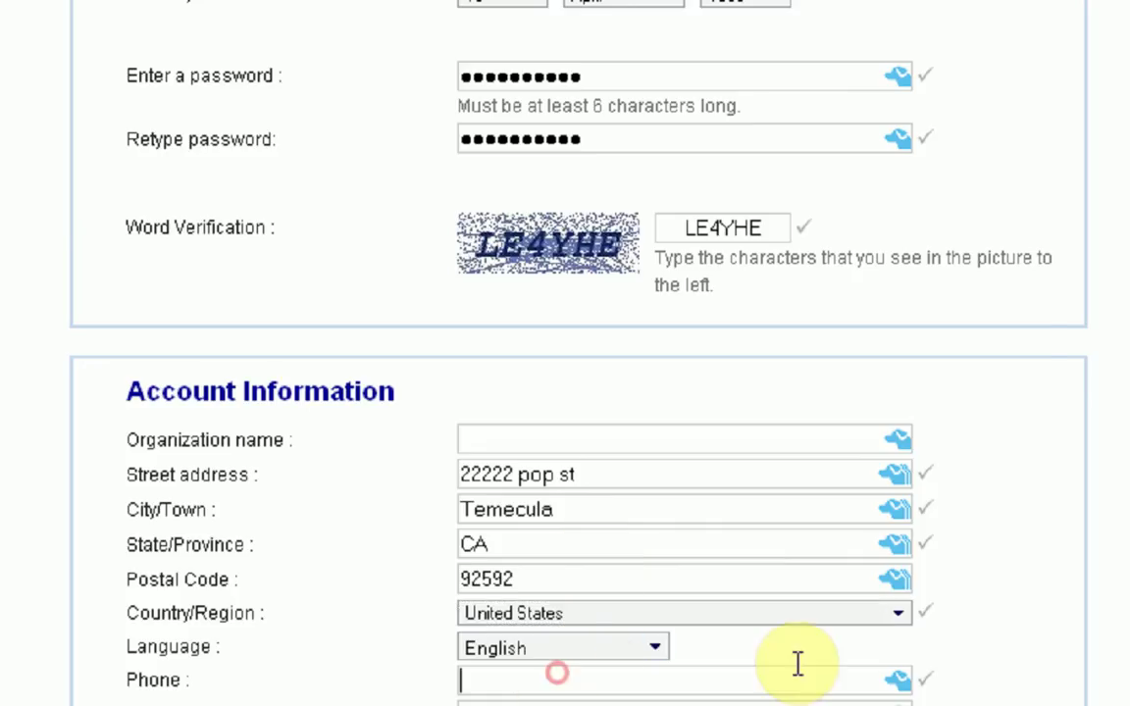
scroll(333, 668, "down", 2)
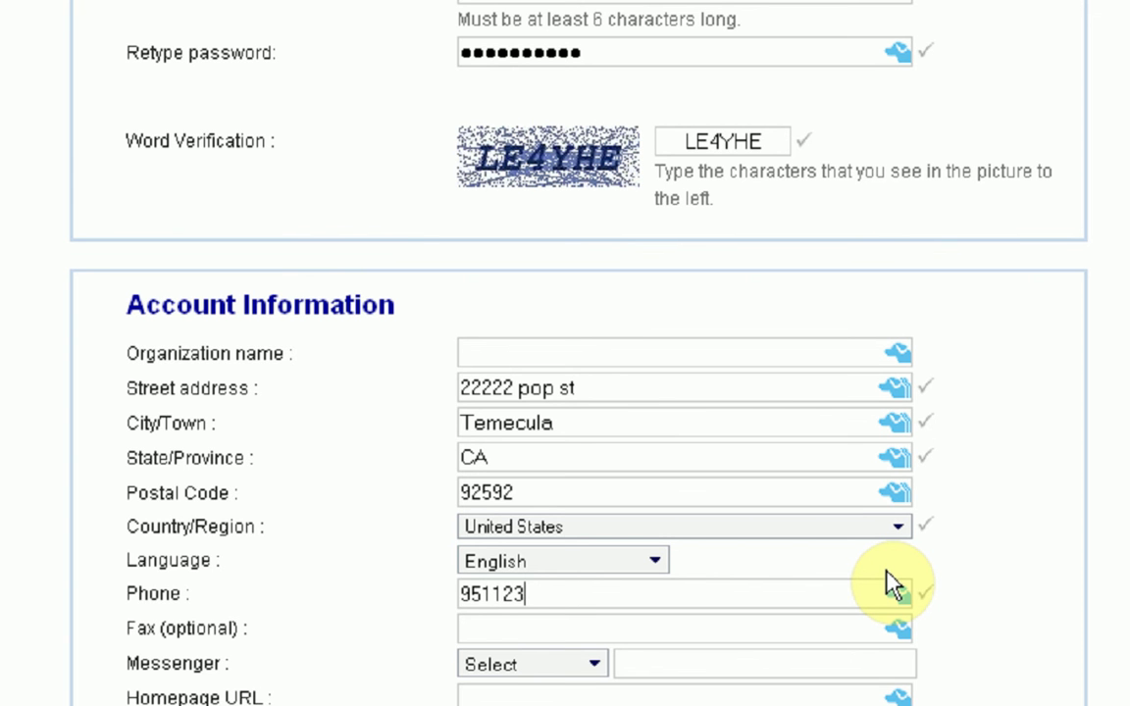
type("9")
scroll(589, 677, "down", 5)
scroll(628, 657, "down", 5)
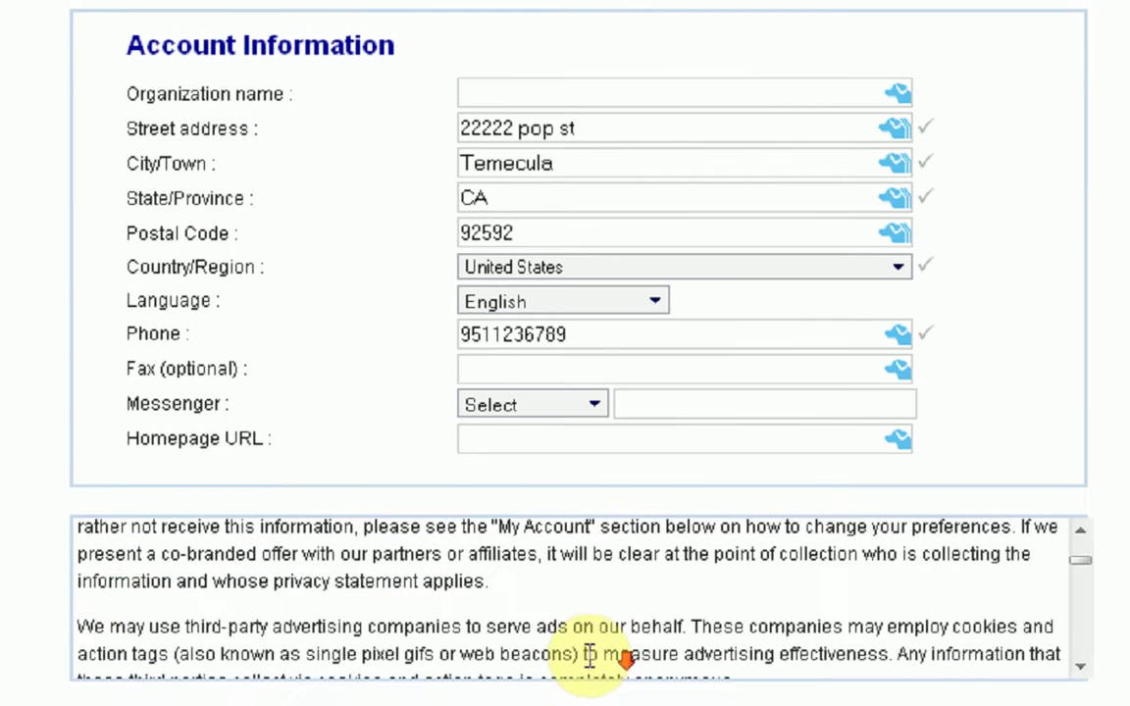
scroll(81, 618, "down", 5)
scroll(5, 598, "down", 5)
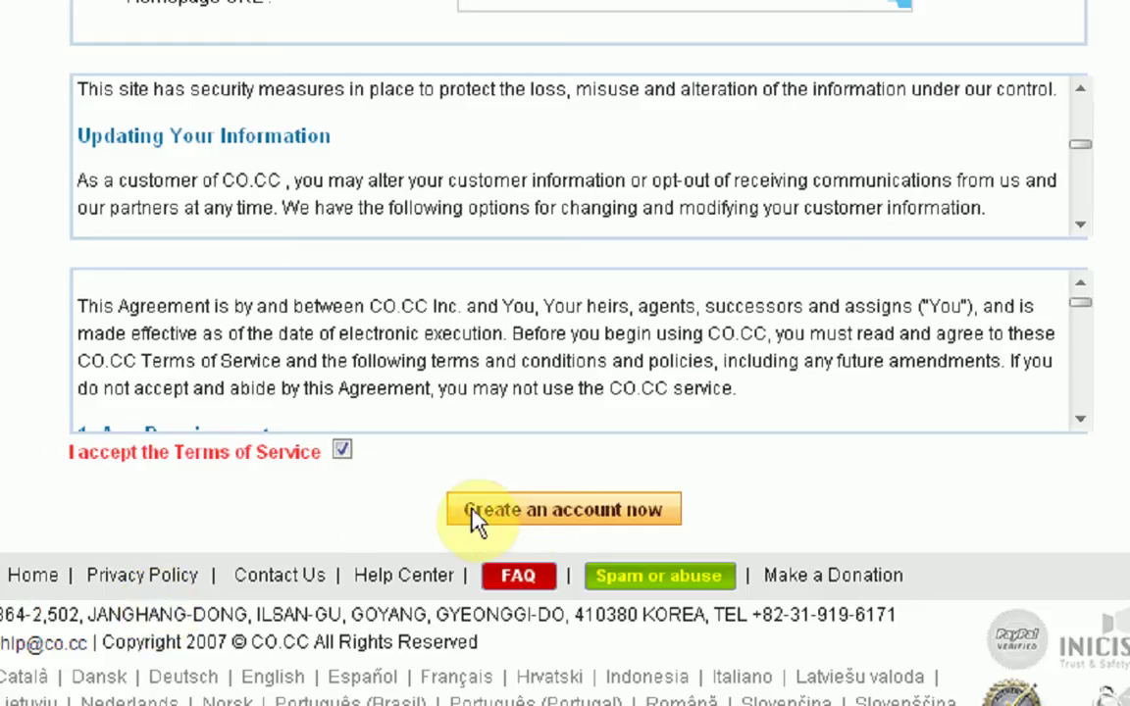
left_click(510, 515)
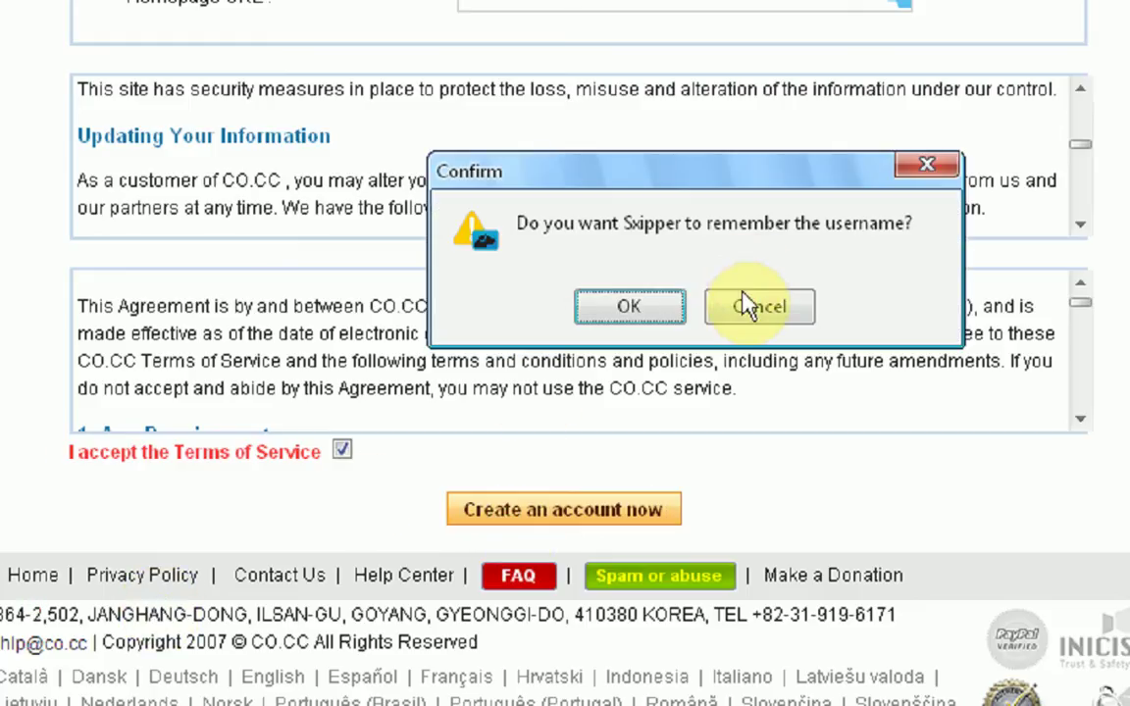
Decline saving the username and set up brandonioproductions.co.cc under Manage Domain.
left_click(709, 305)
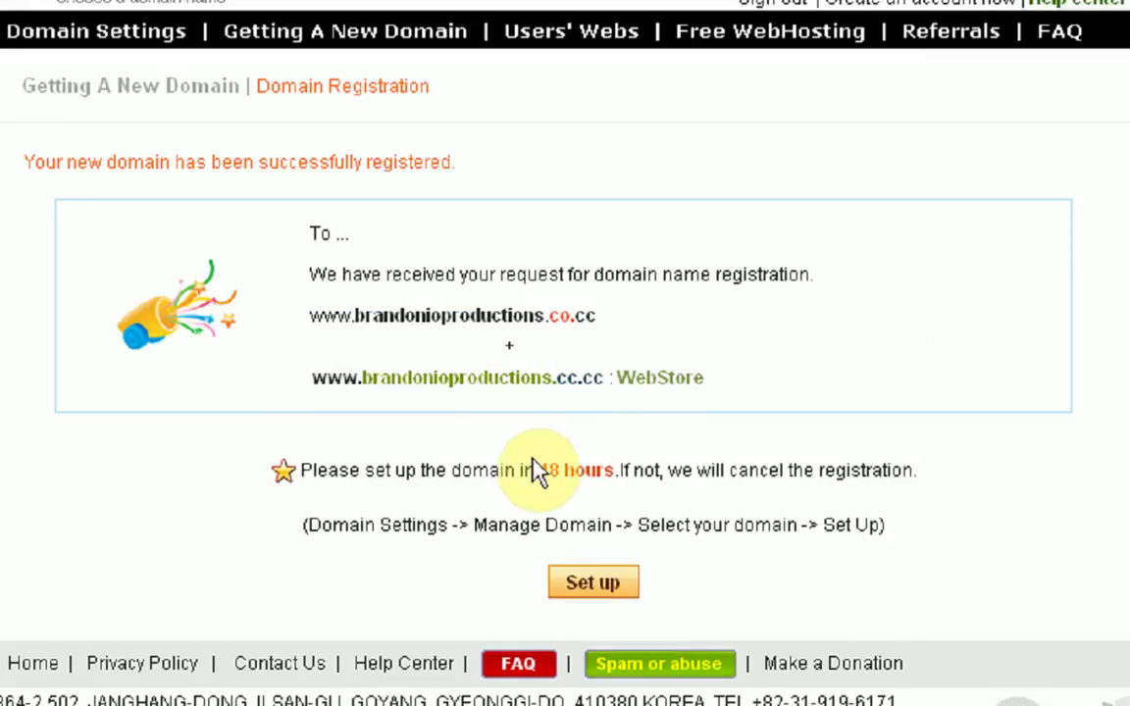
left_click(636, 587)
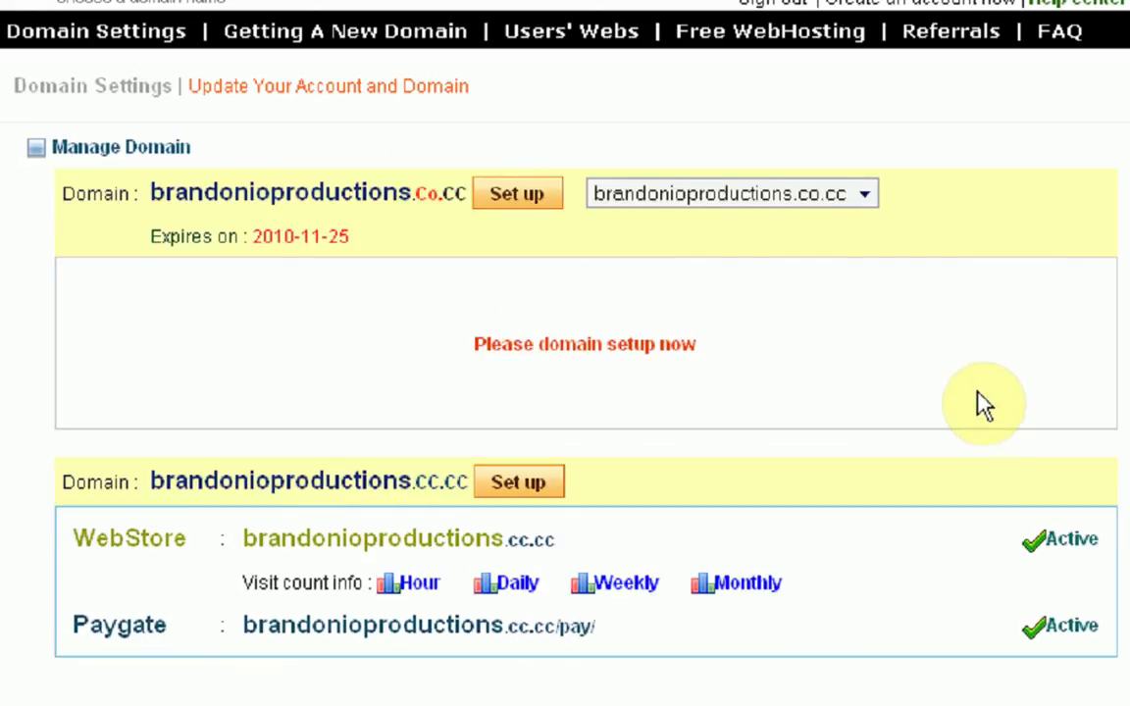
left_click(496, 201)
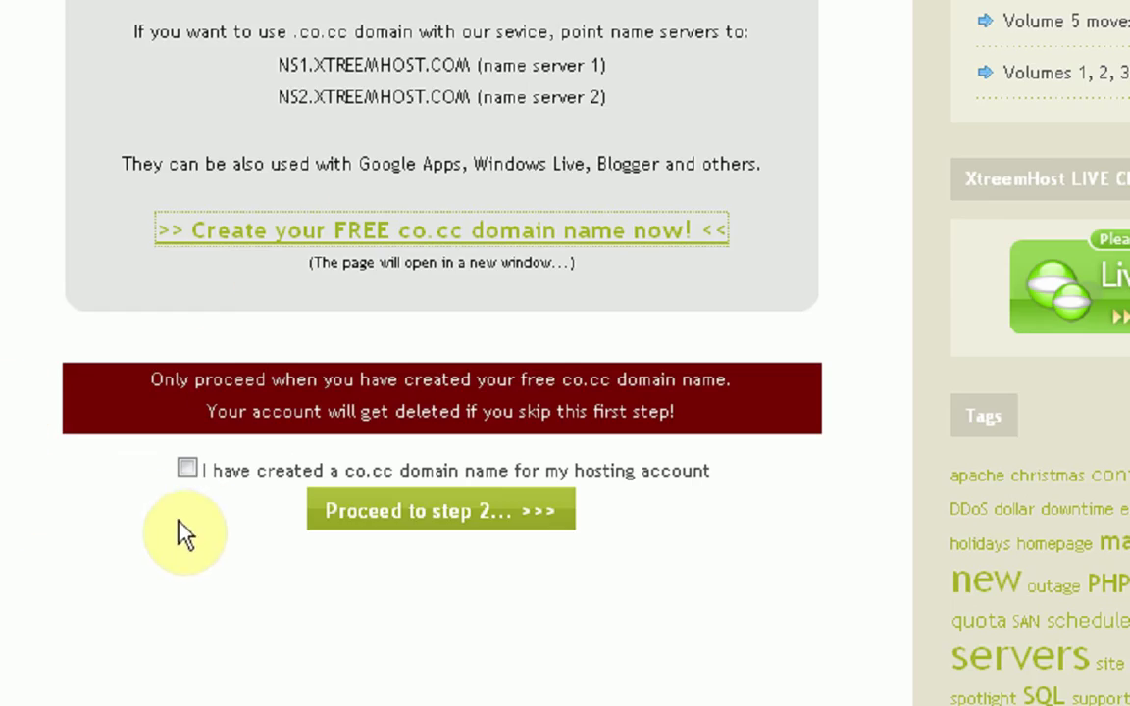
Confirm the co.cc domain is created, proceed to step 2 and enter the subdomain.
left_click(187, 468)
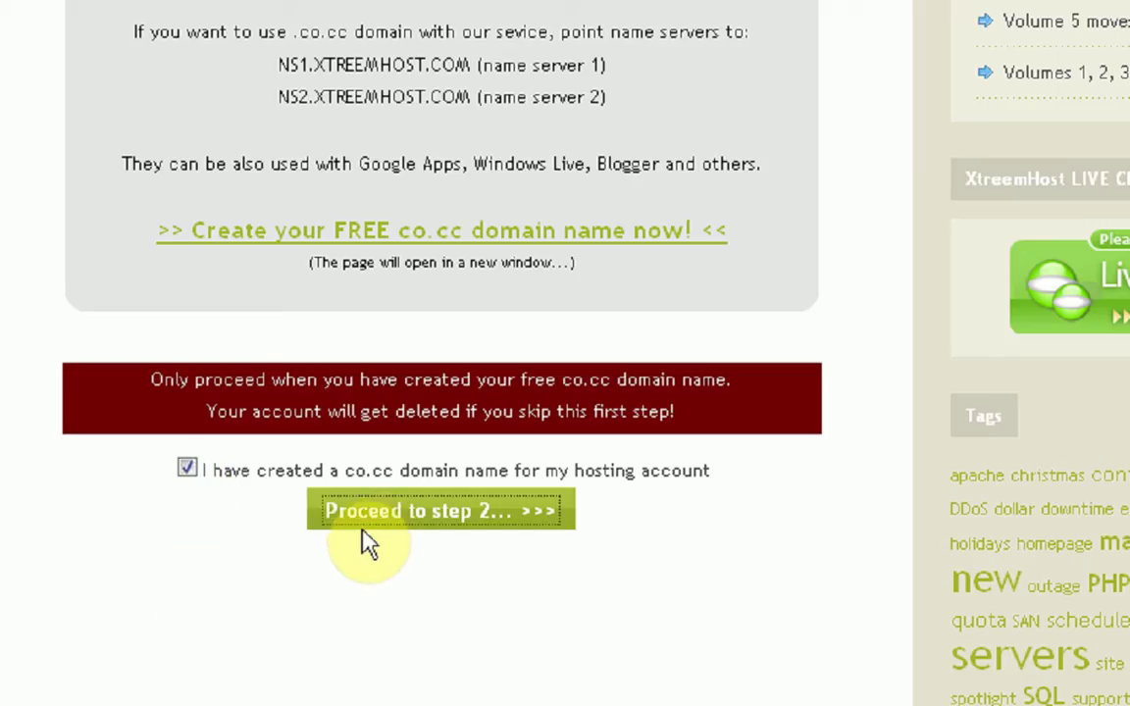
left_click(362, 531)
scroll(189, 594, "up", 3)
left_click(164, 80)
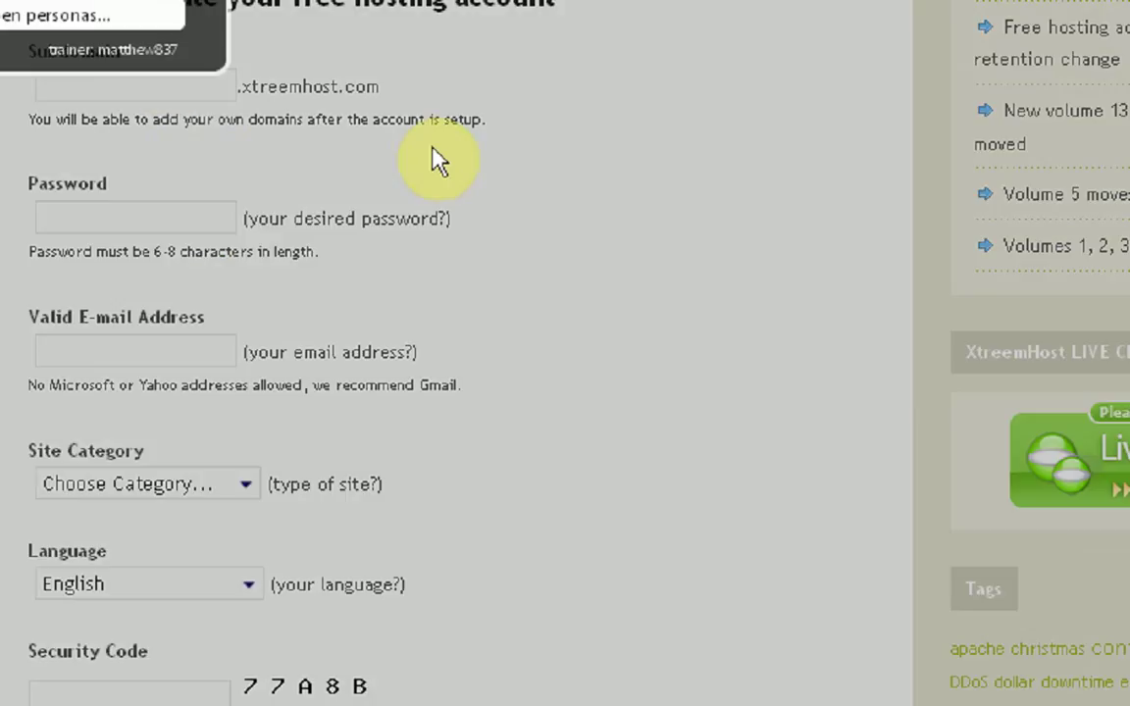
left_click(362, 138)
left_click(184, 85)
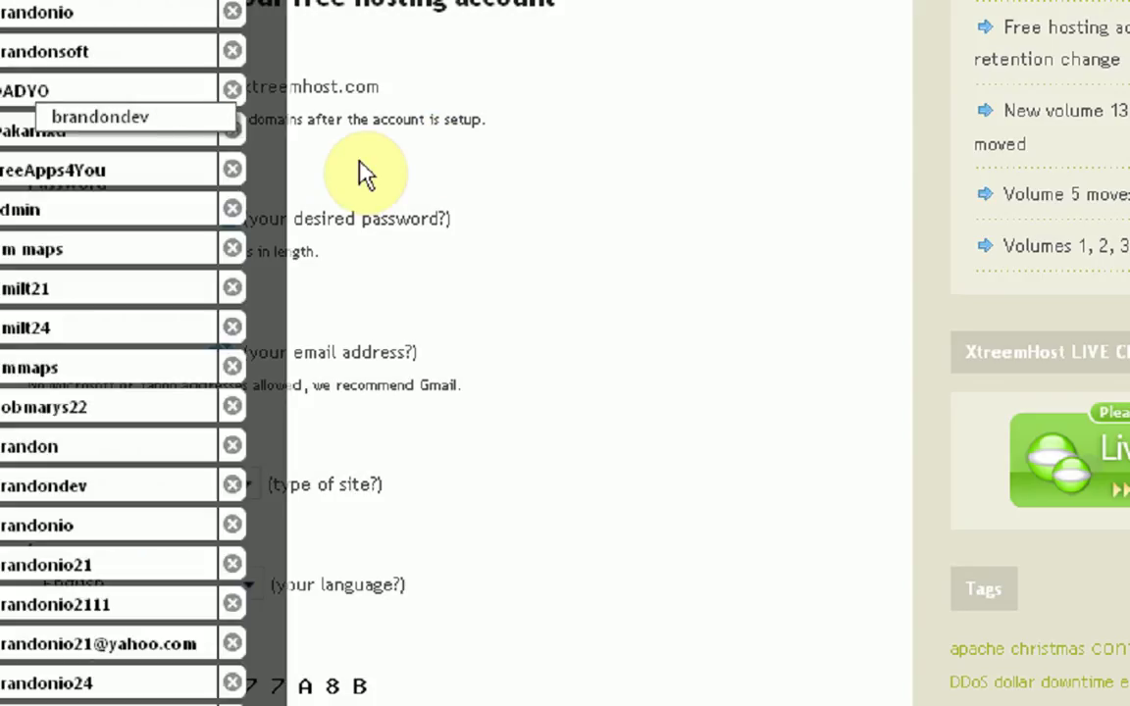
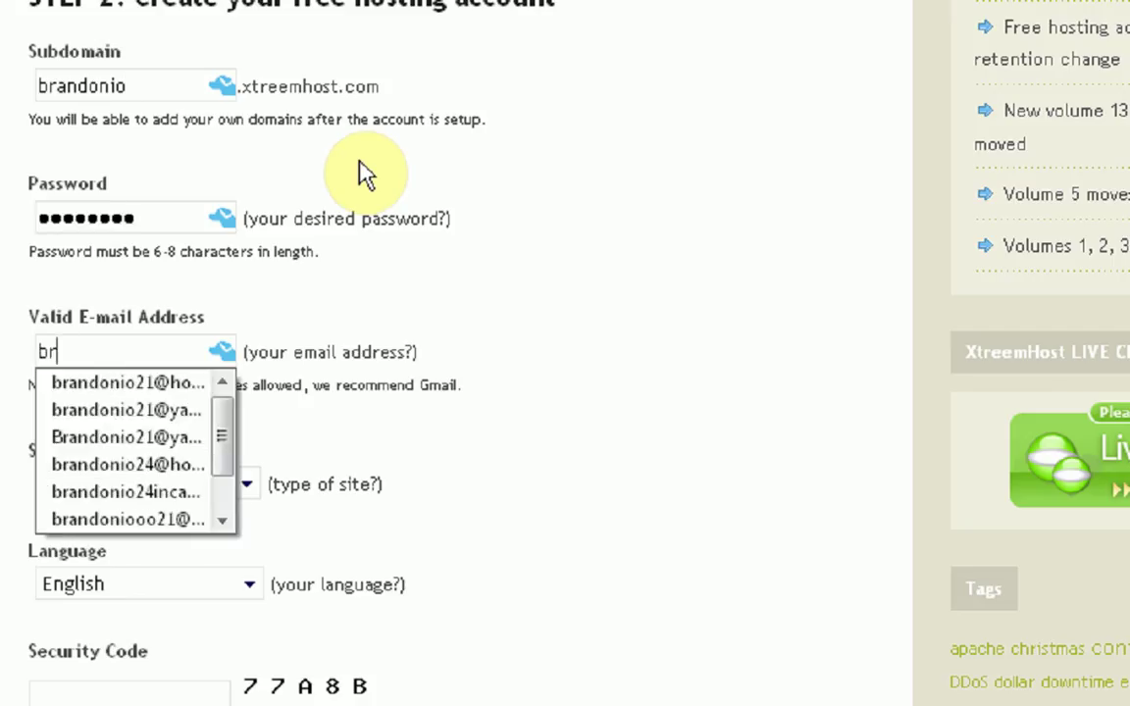
Enter the password and the account e-mail address using the autocomplete suggestion.
key("BackSpace")
key("BackSpace")
type("randonp")
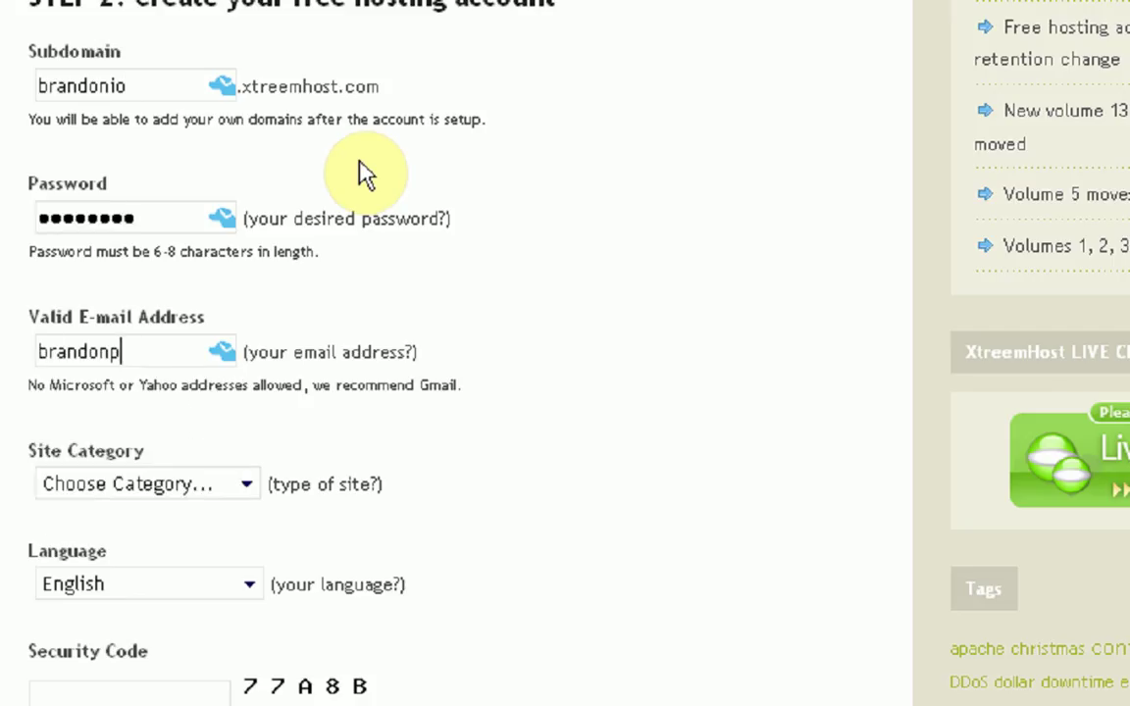
key("BackSpace")
key("BackSpace")
type("iopro")
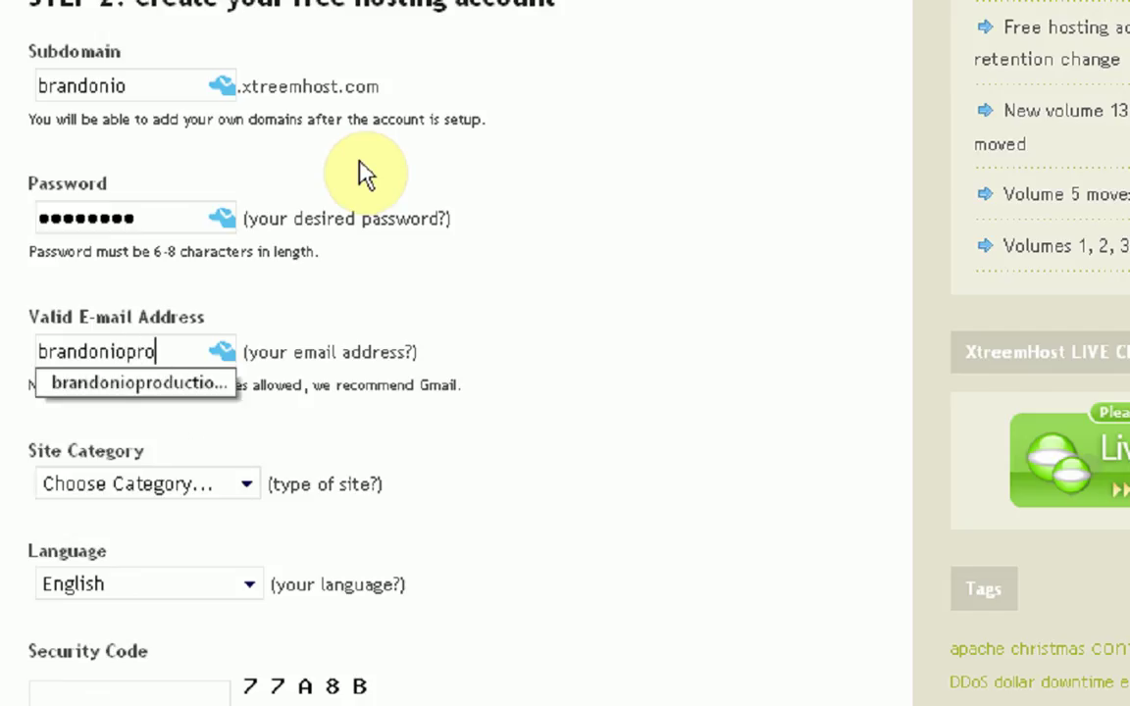
key("Down")
key("Return")
left_click_drag(201, 351, 297, 354)
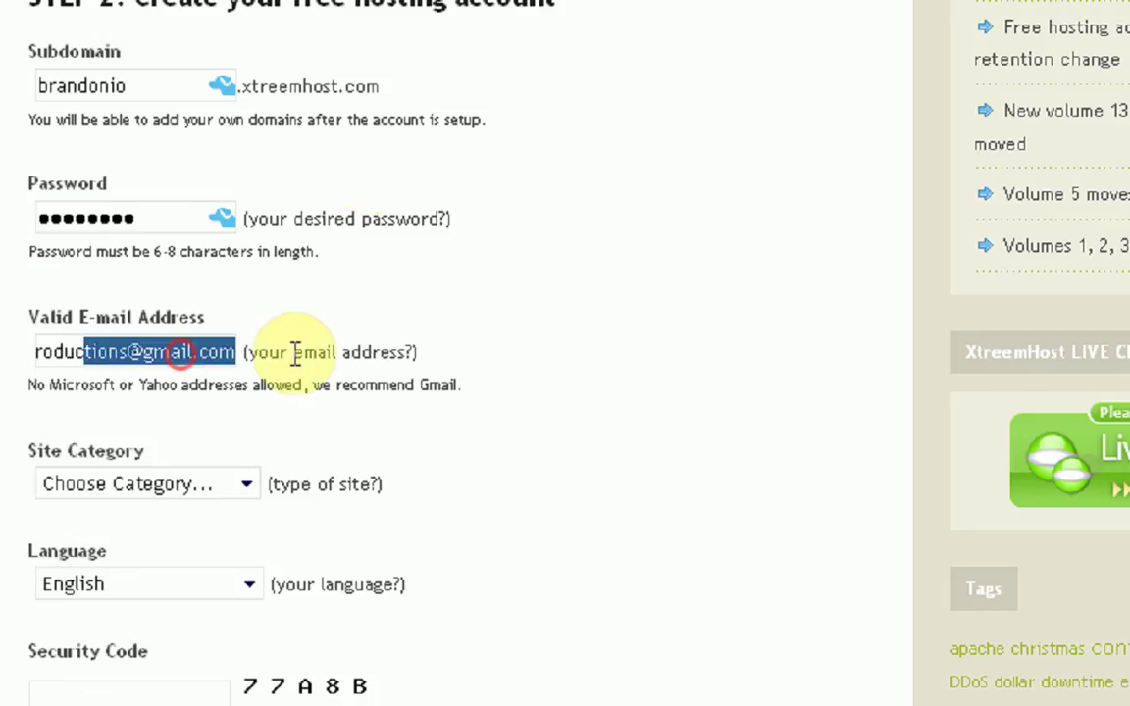
left_click(397, 416)
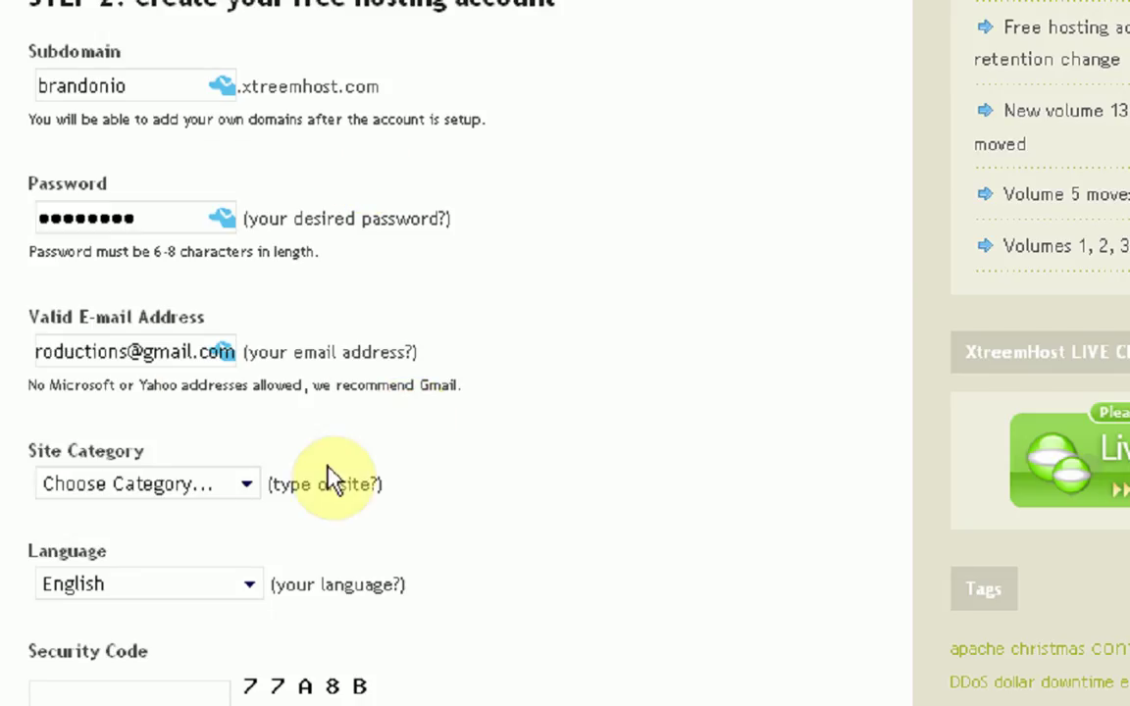
Choose Personal as the site category.
scroll(417, 427, "down", 2)
left_click(257, 401)
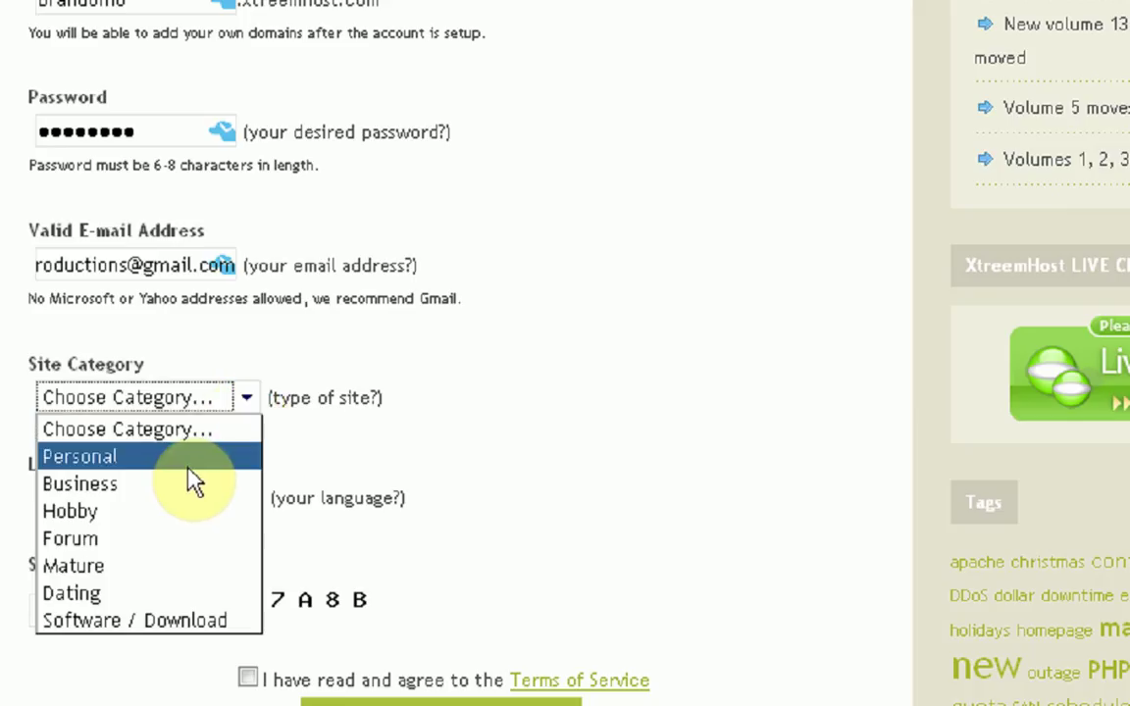
left_click(184, 463)
left_click(499, 454)
scroll(490, 471, "down", 2)
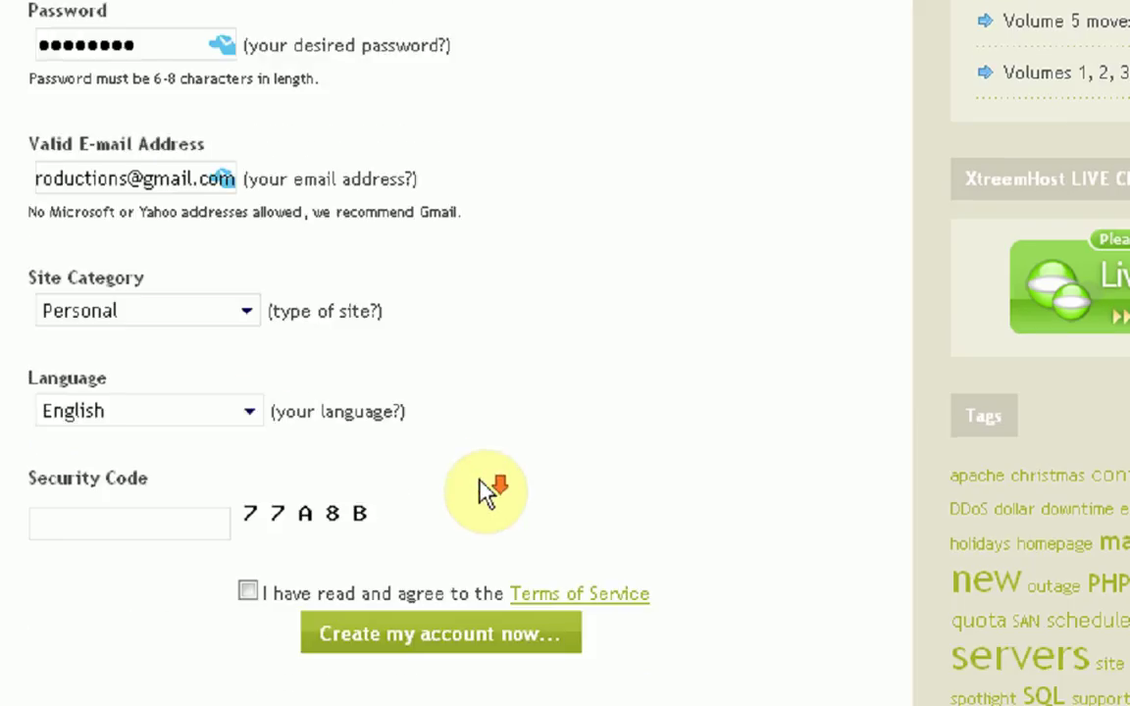
Enter the security code, accept the terms and submit the hosting signup.
left_click(126, 526)
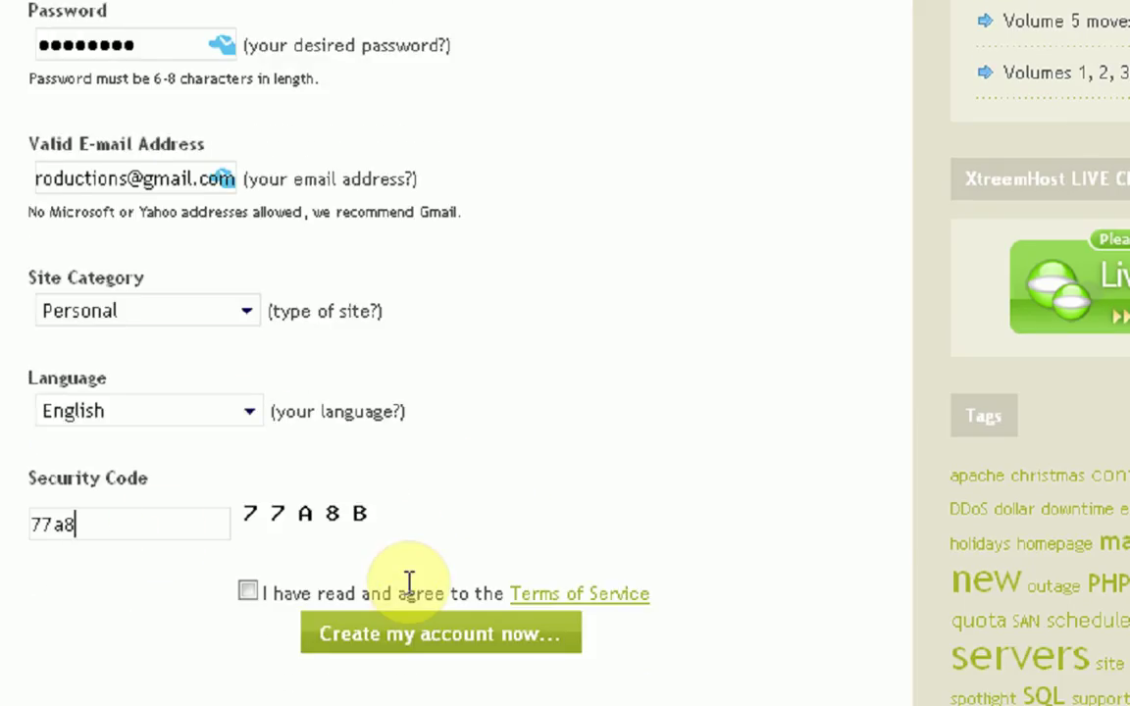
scroll(467, 496, "down", 2)
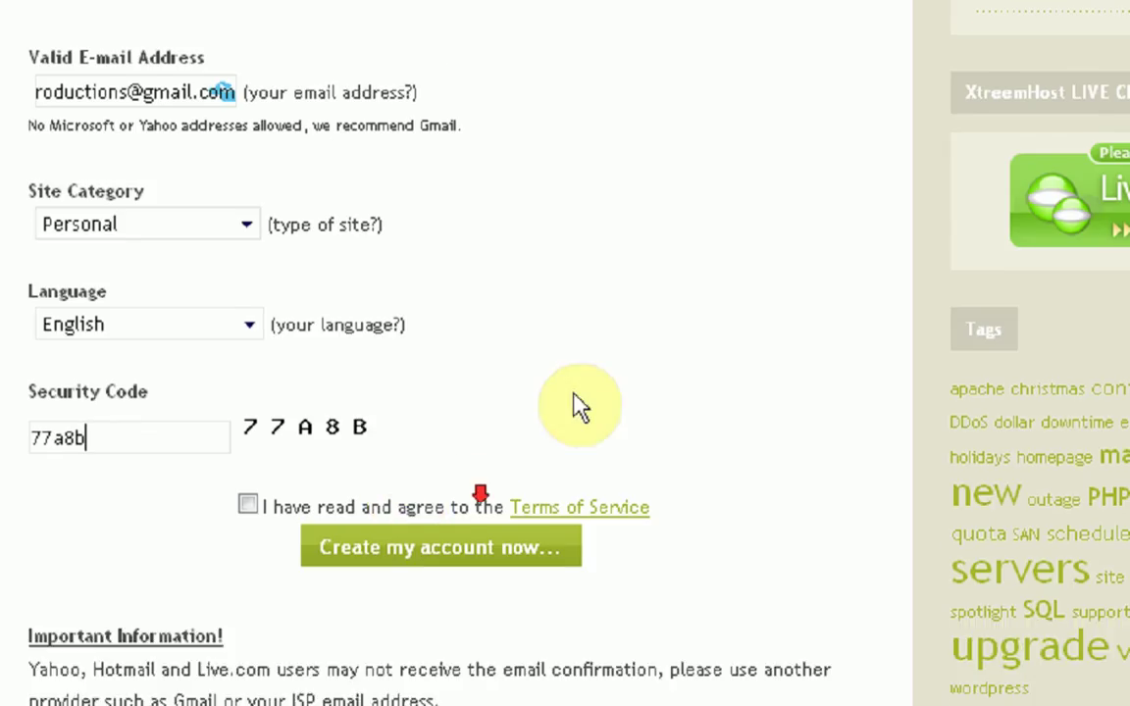
left_click(247, 508)
left_click(356, 542)
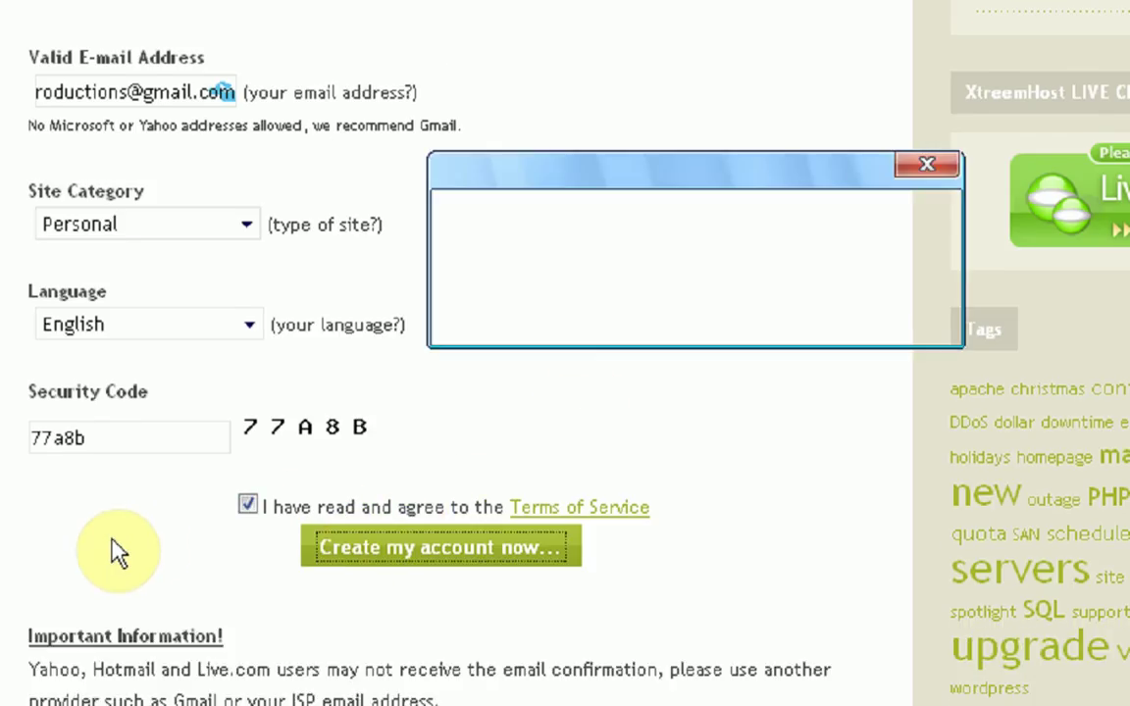
left_click(746, 314)
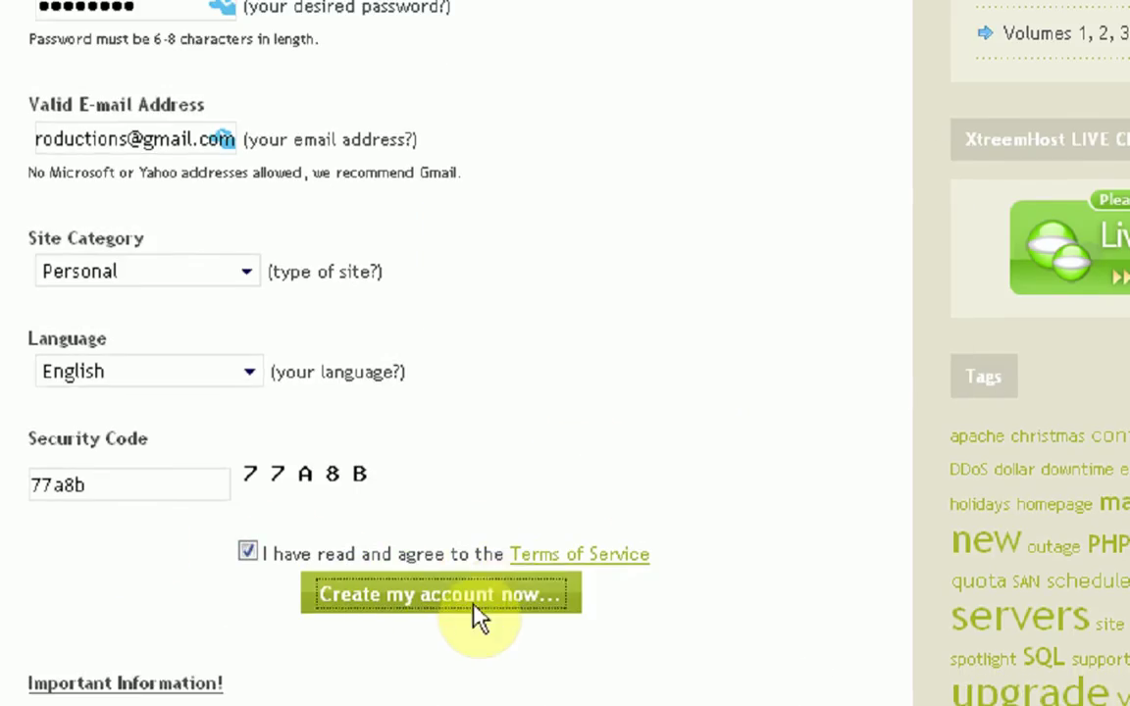
scroll(108, 331, "up", 12)
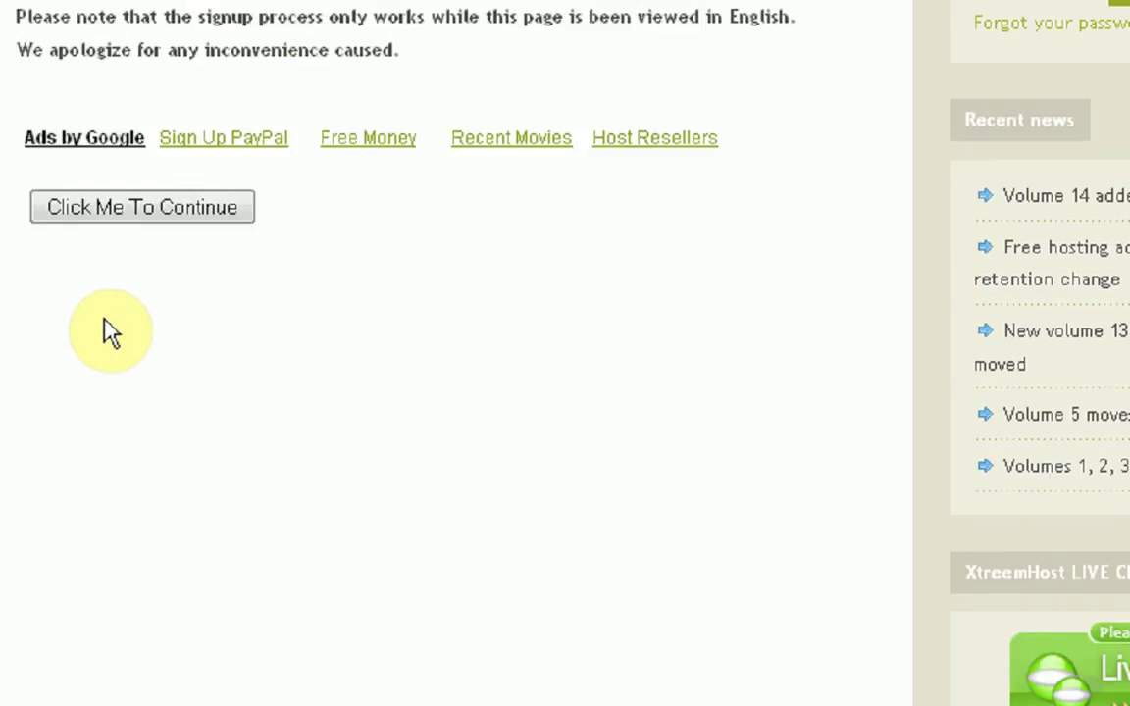
left_click(119, 300)
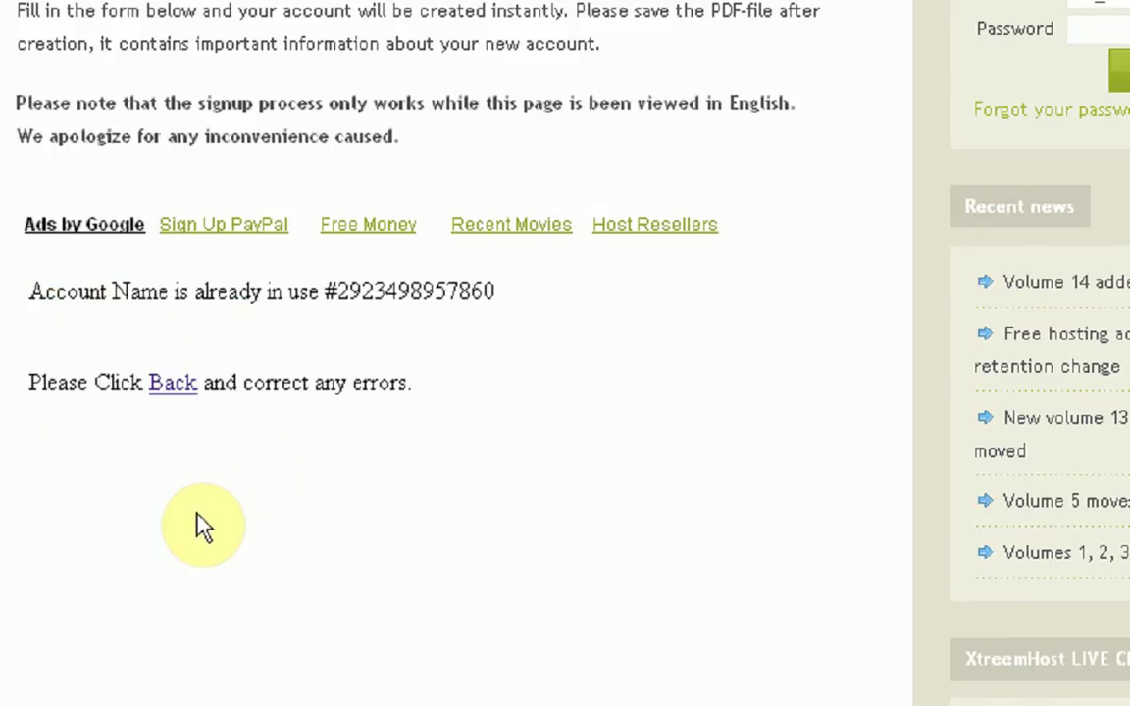
Return to the form and re-enter subdomain 2brandonio2, password and e-mail.
left_click(179, 384)
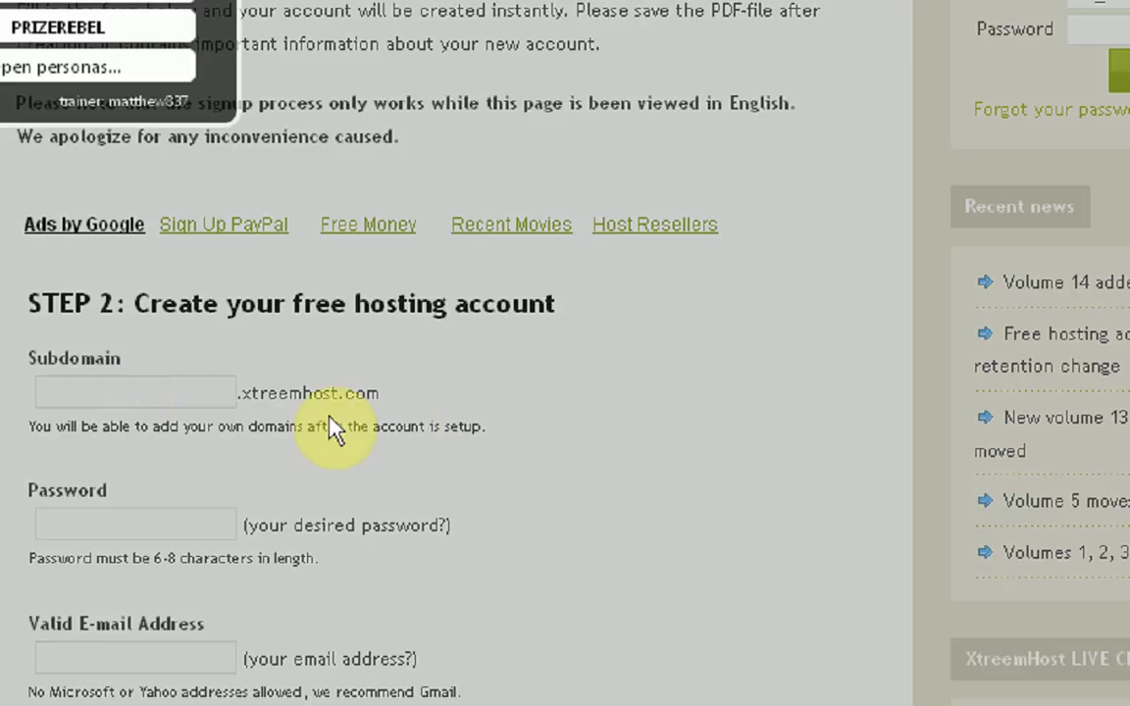
left_click(132, 394)
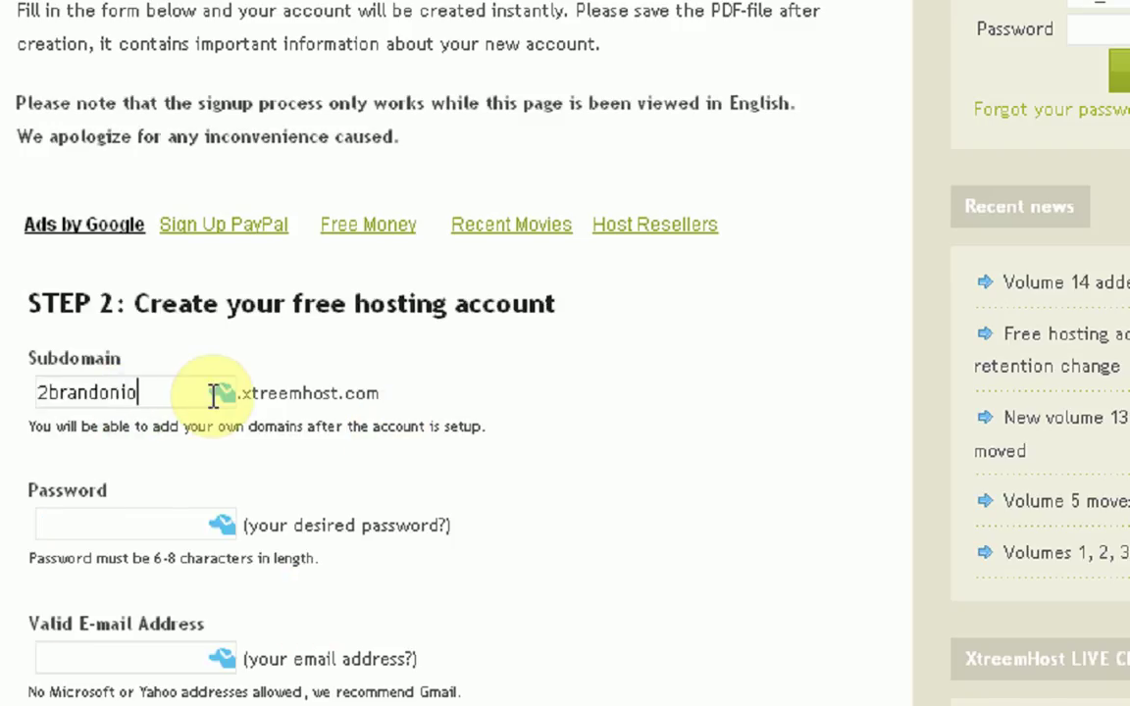
scroll(431, 510, "down", 2)
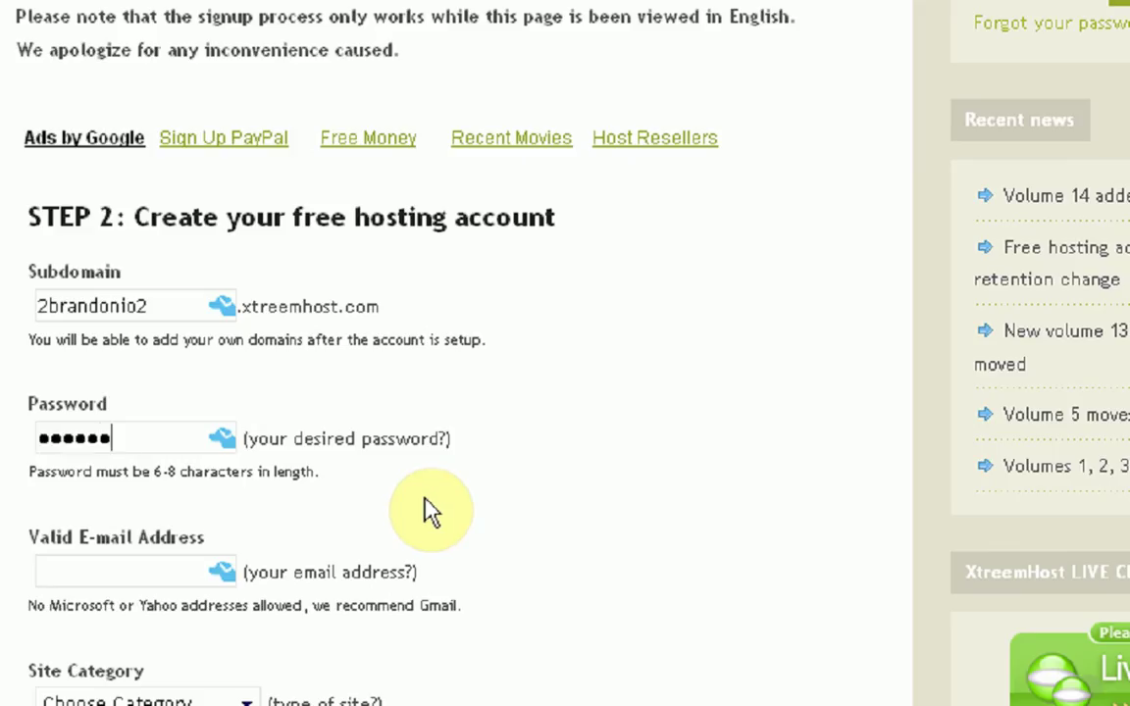
type("brandon")
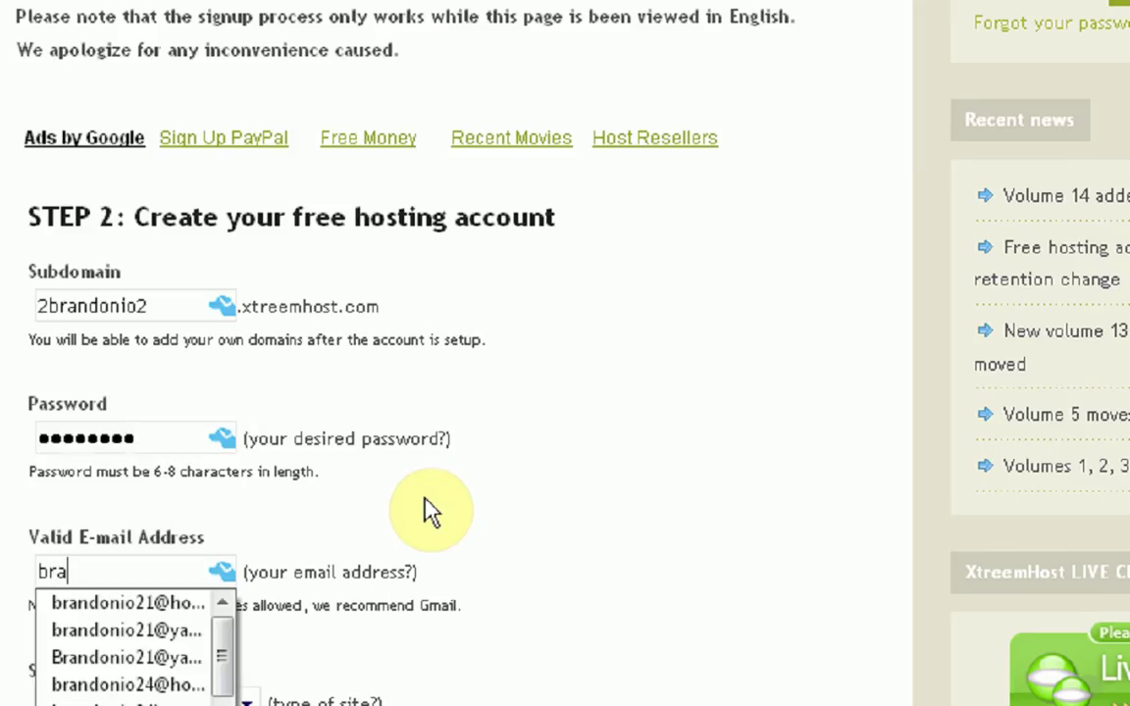
type("iopro")
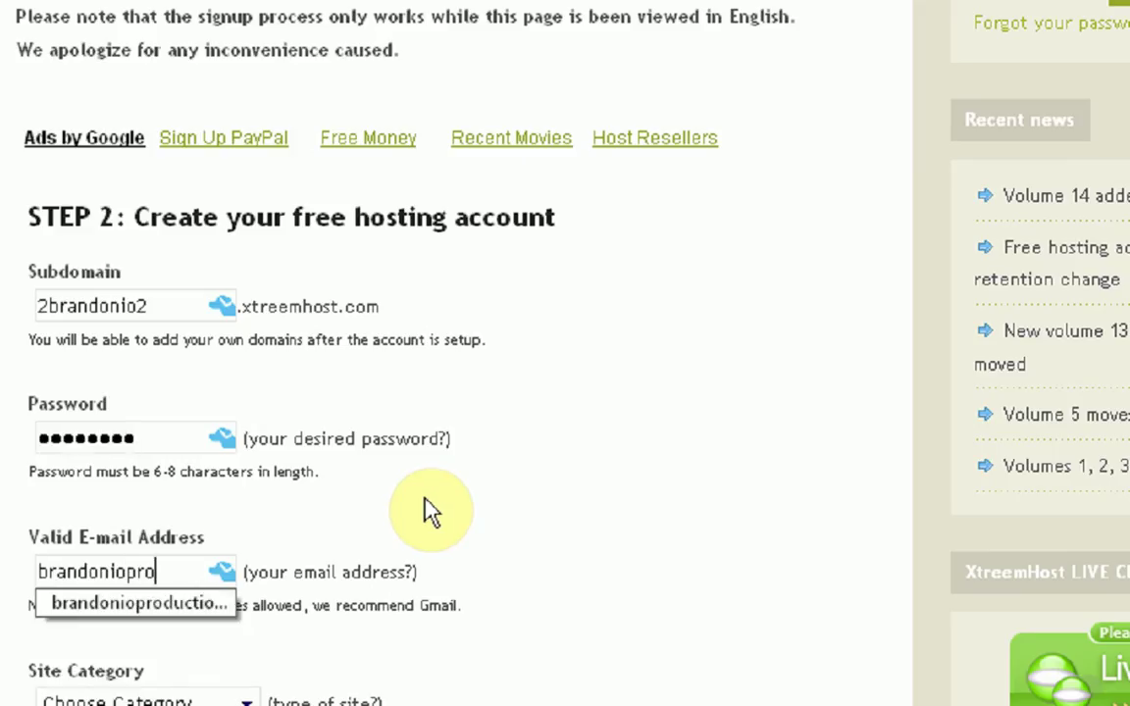
key("Down")
key("Return")
Choose Personal, enter a fresh security code, accept the terms and resubmit.
left_click(138, 701)
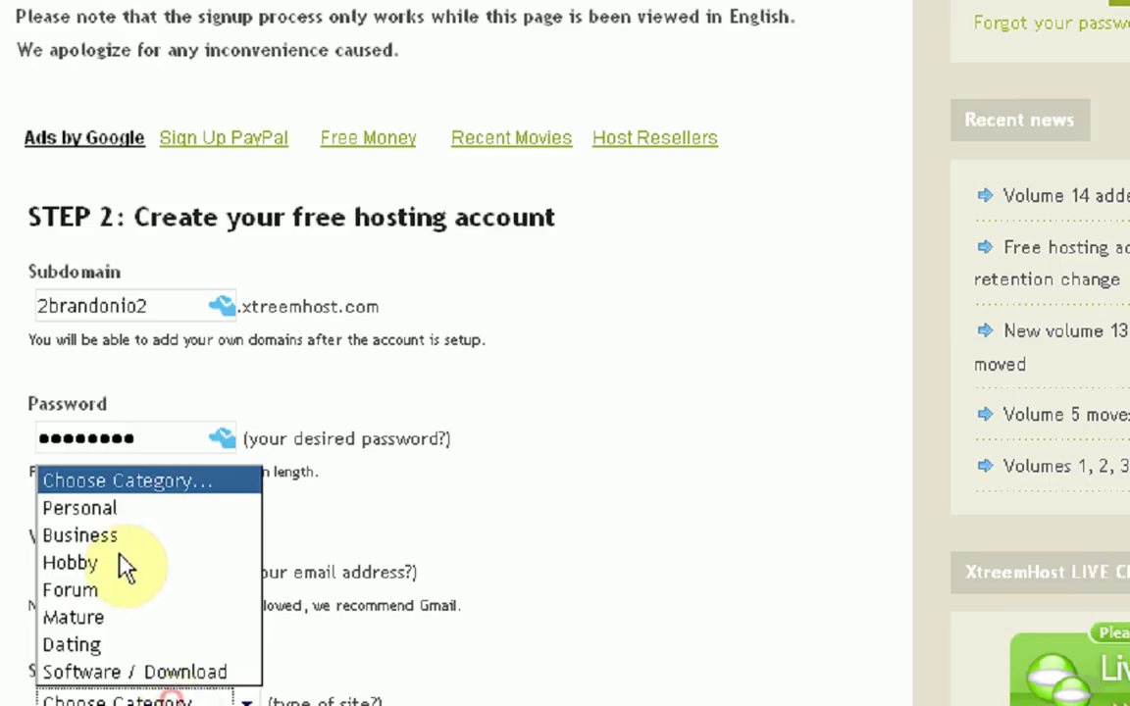
left_click(92, 514)
scroll(467, 648, "down", 3)
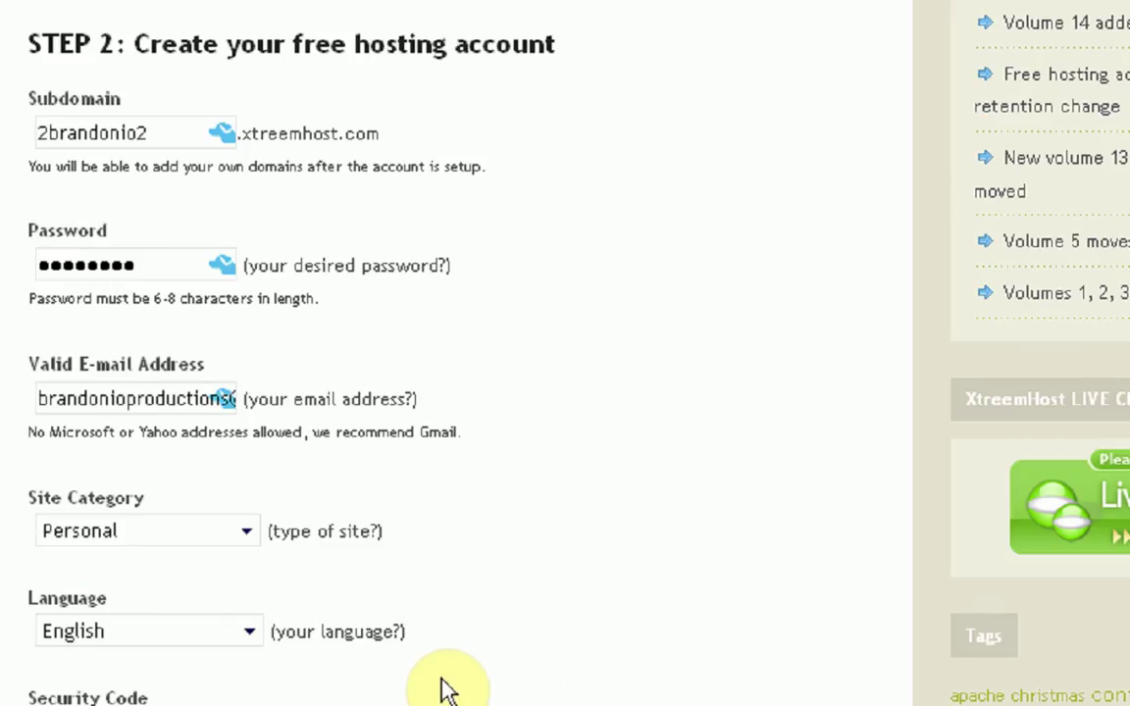
scroll(441, 687, "down", 3)
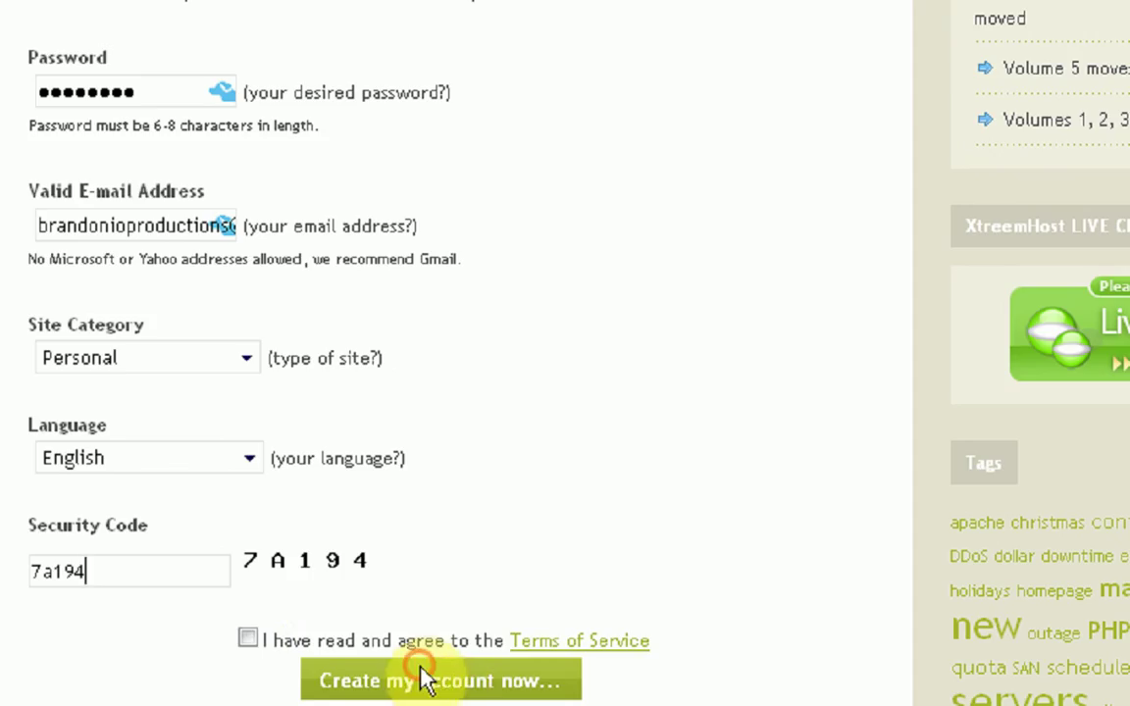
left_click(251, 643)
left_click(345, 689)
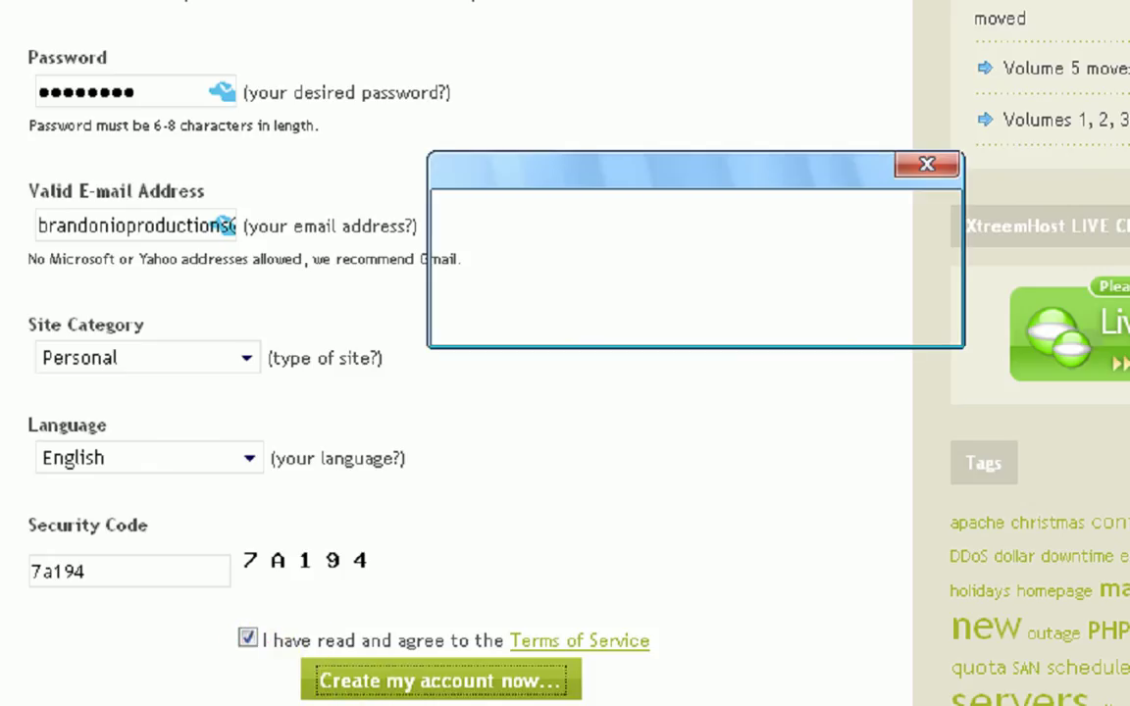
left_click(759, 307)
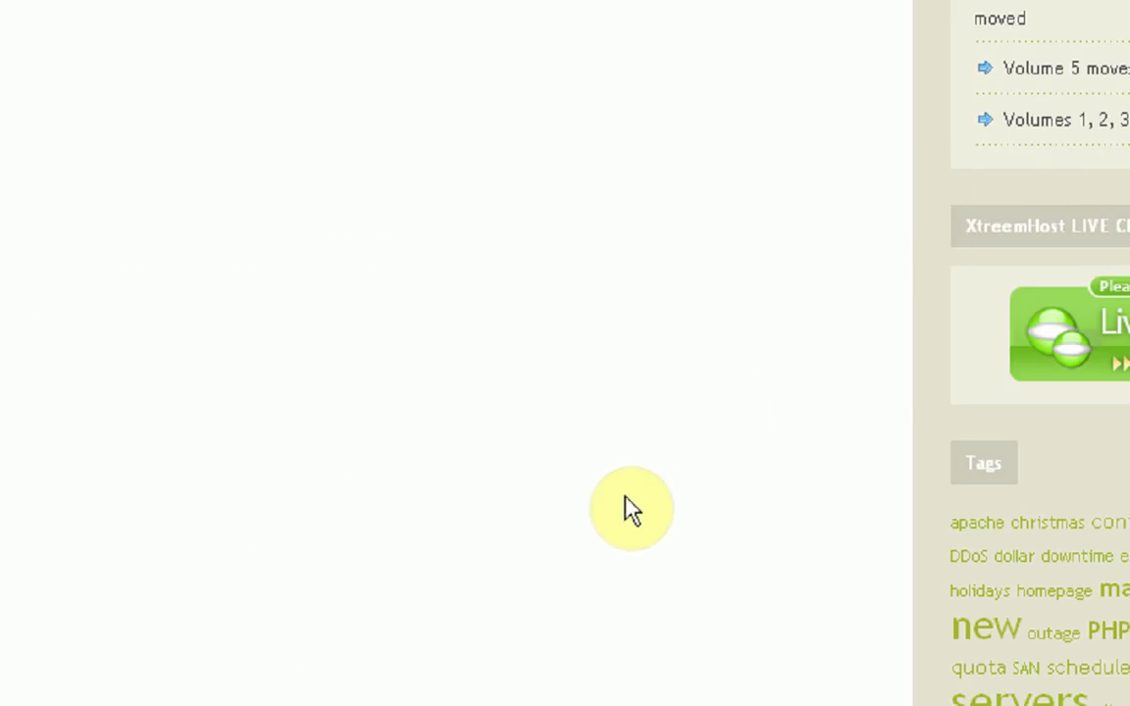
Go back and enter subdomain brandonio2, the password and the e-mail address.
left_click(153, 386)
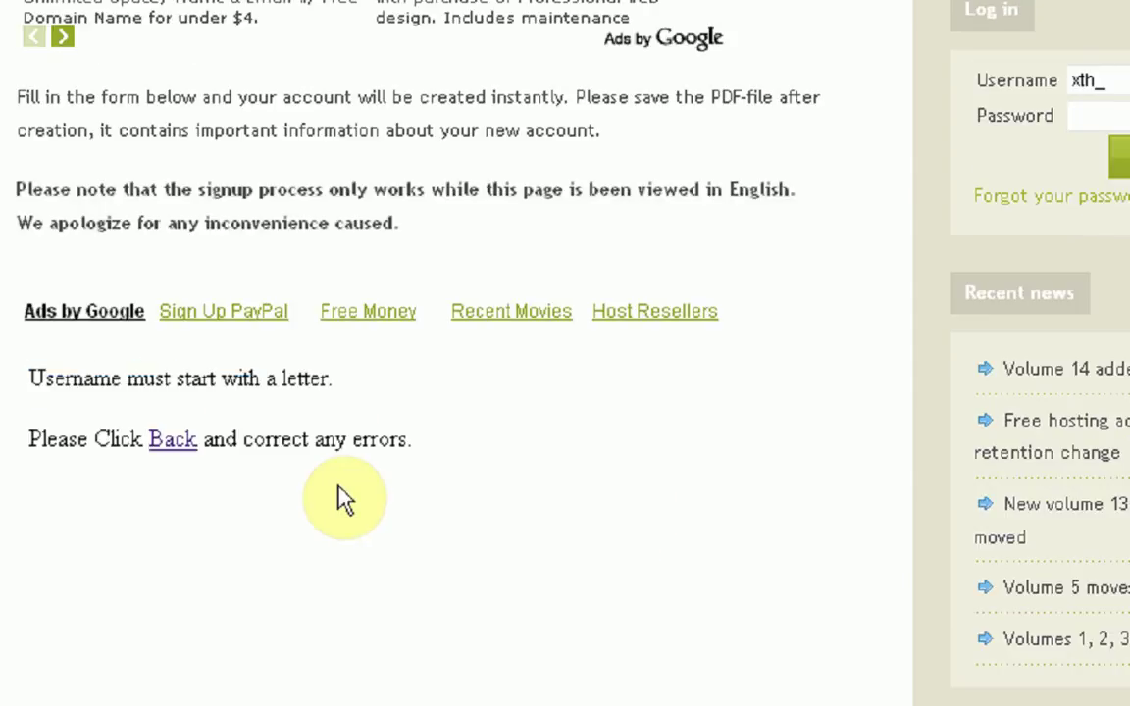
left_click(174, 441)
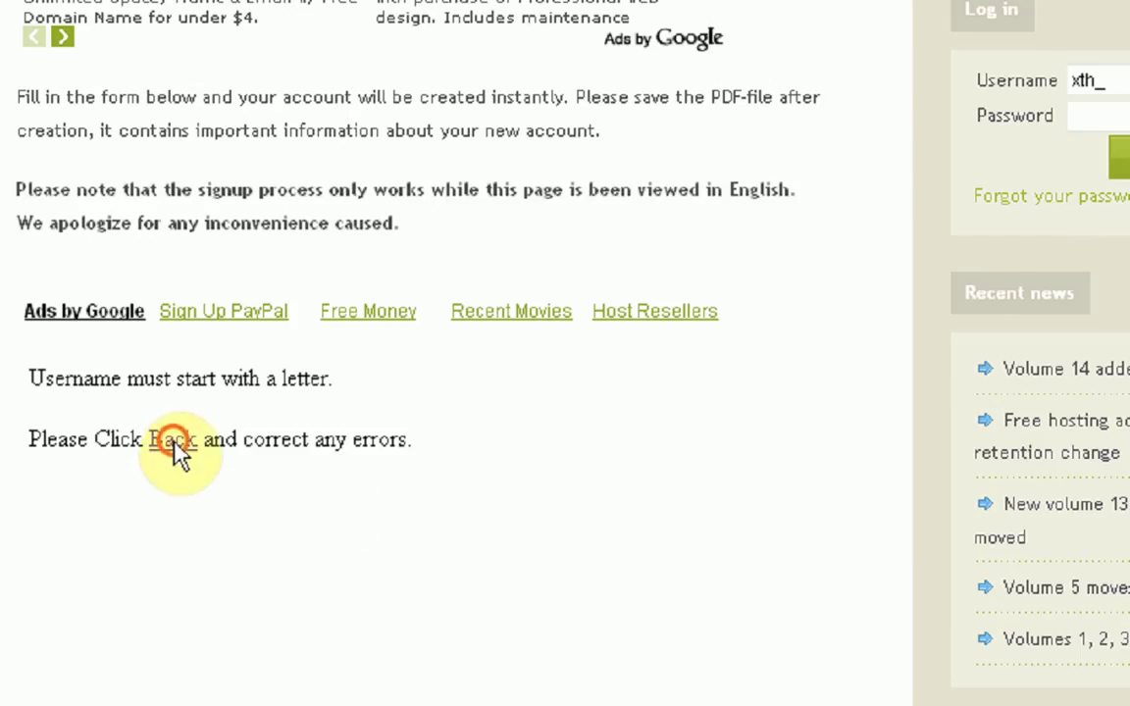
left_click(207, 482)
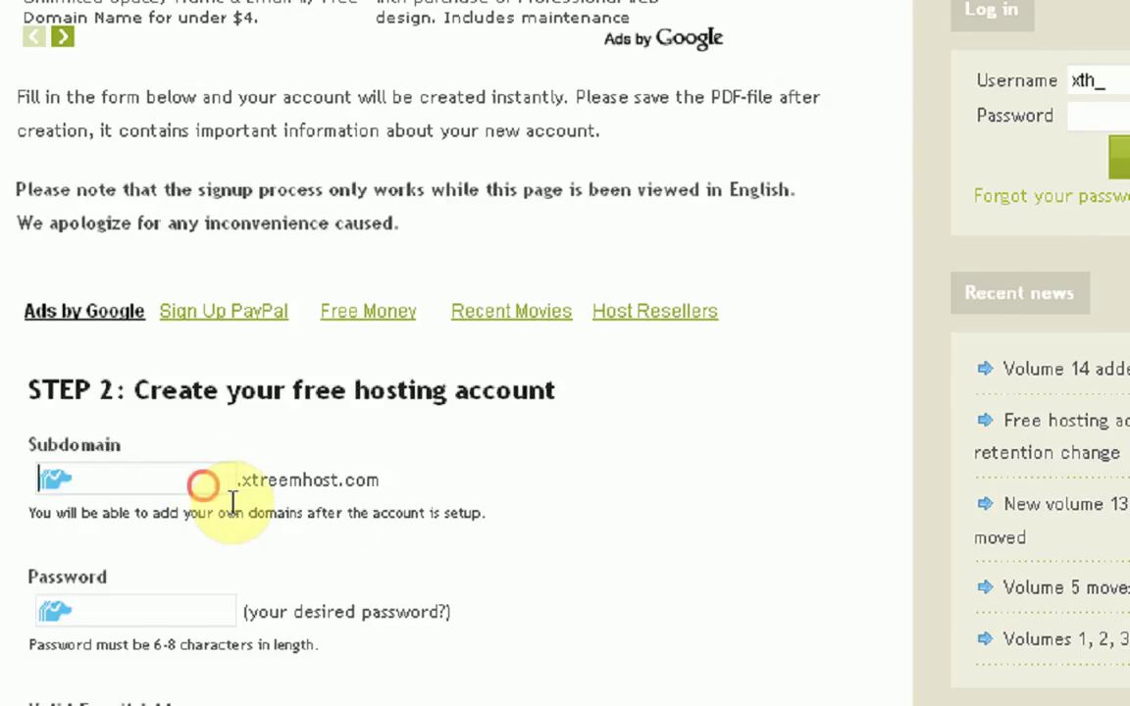
type("brandonio2")
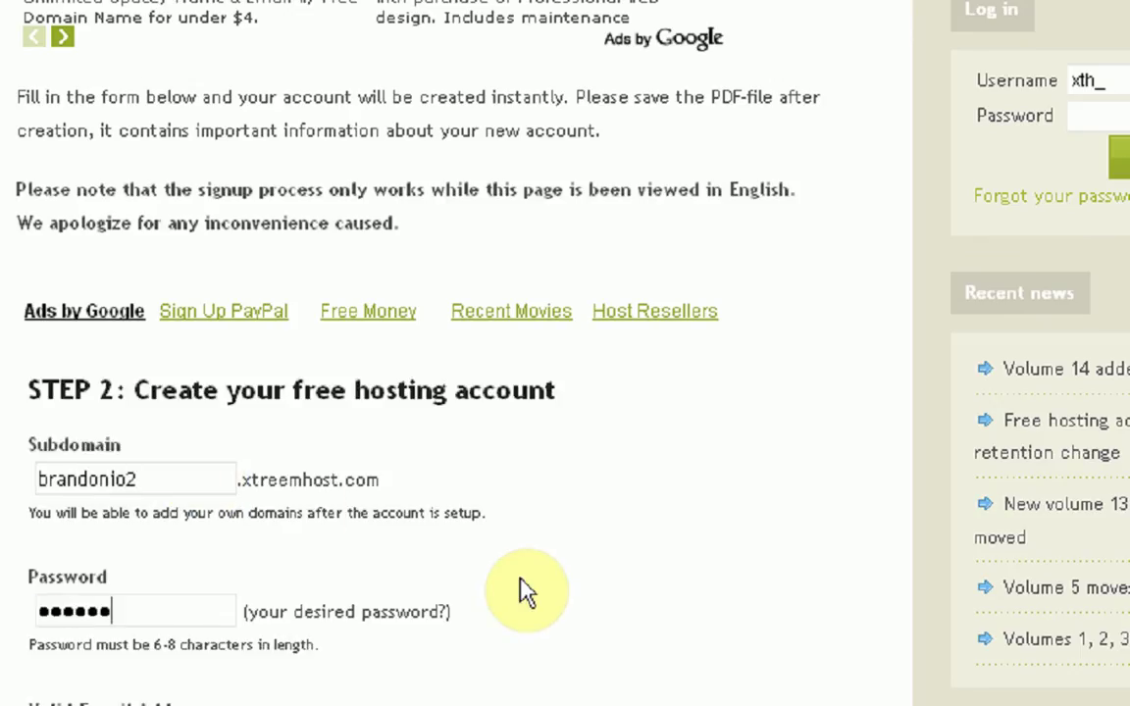
scroll(517, 590, "down", 3)
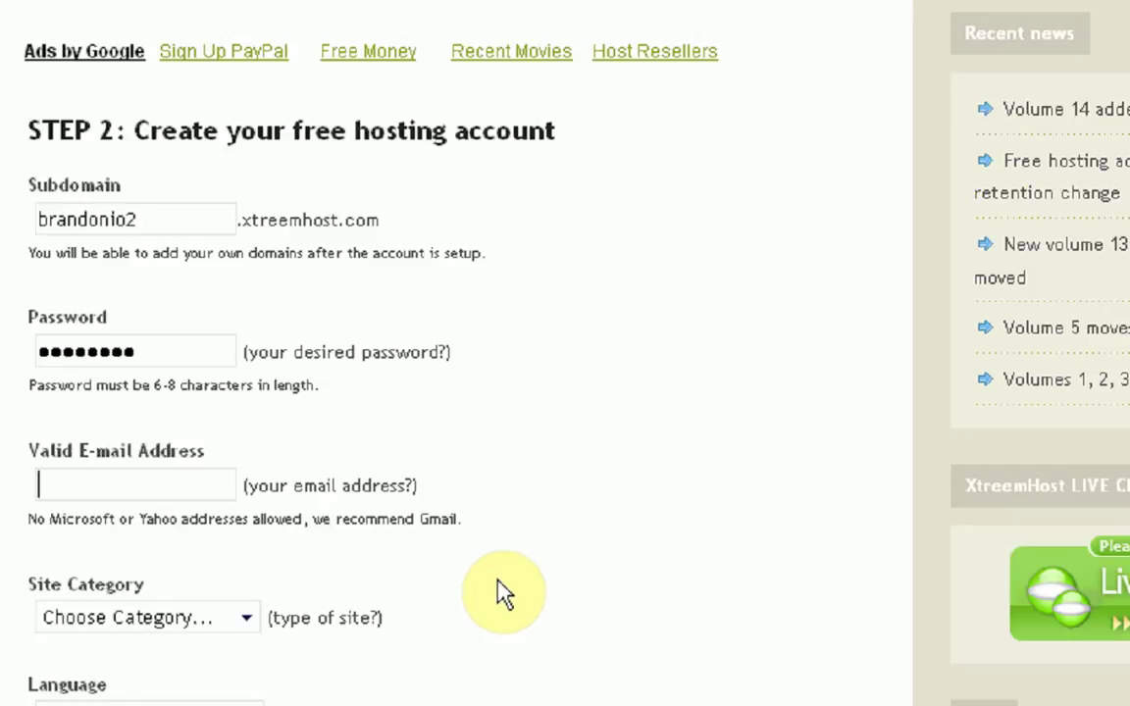
type("brandonioprod")
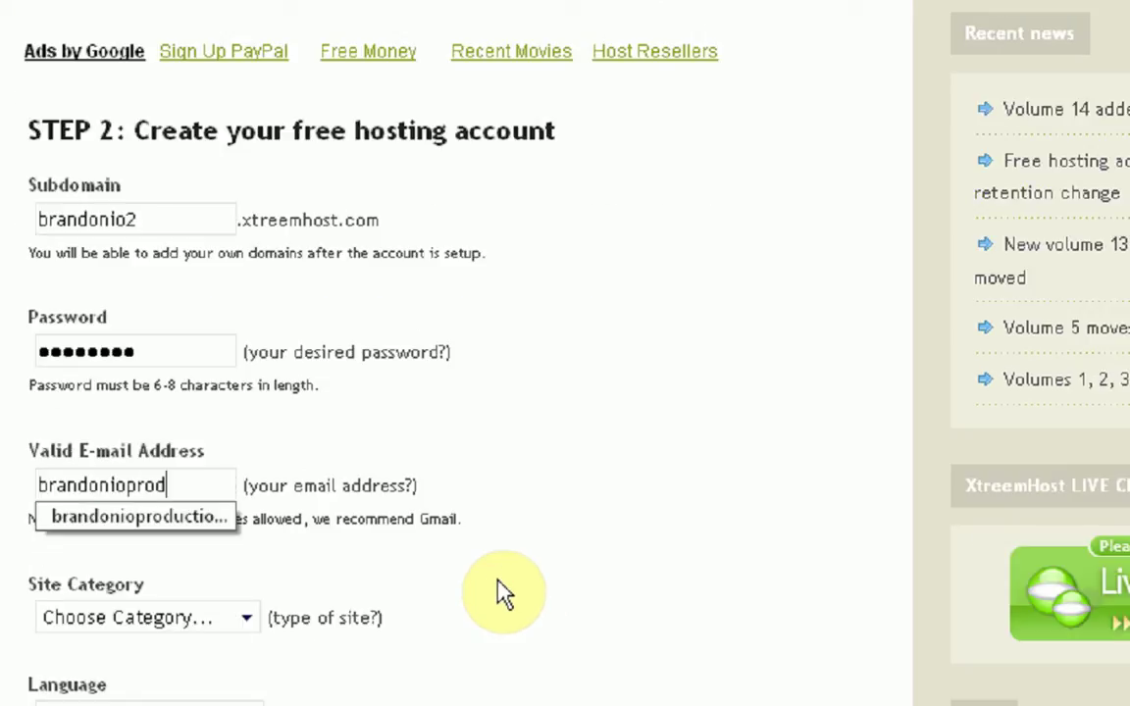
key("Down")
key("Return")
Choose Personal, enter the new security code, accept terms, submit and continue.
left_click(207, 620)
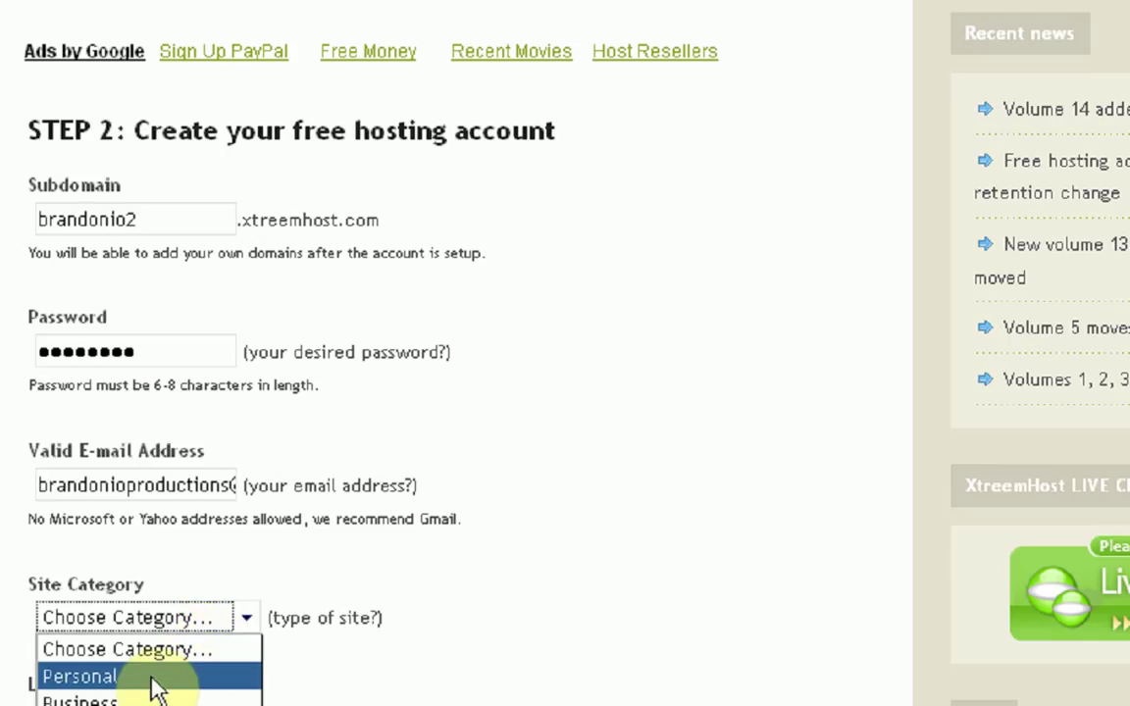
left_click(157, 677)
scroll(344, 638, "down", 3)
left_click(166, 471)
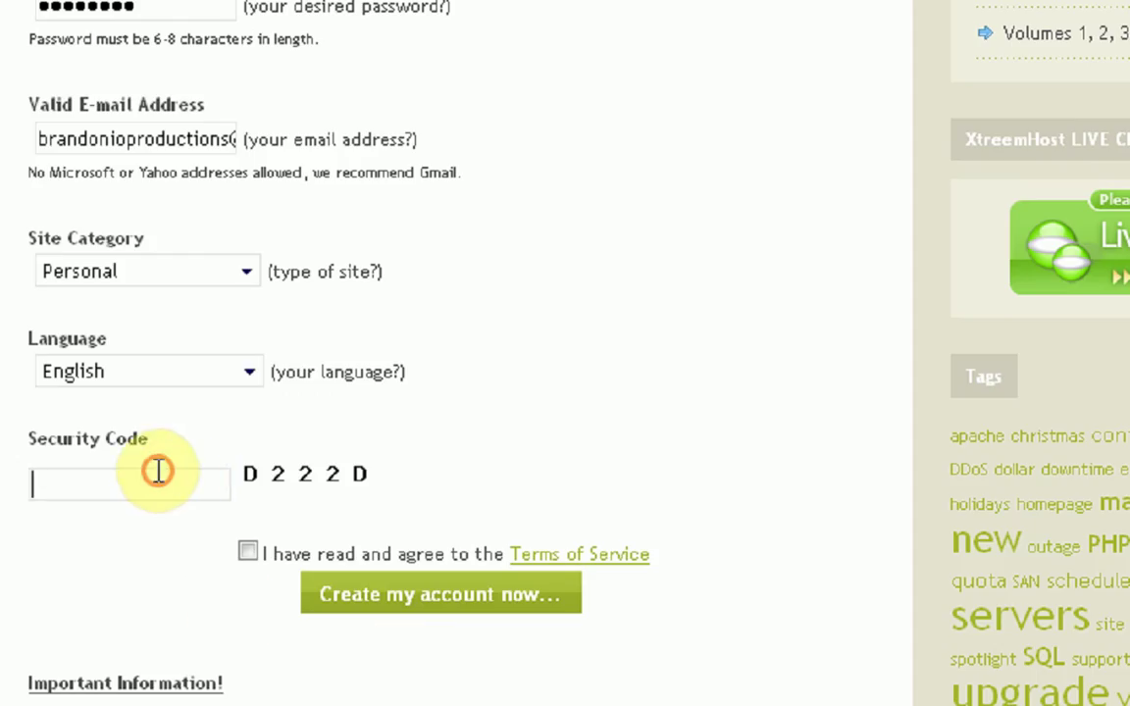
type("d222d")
left_click(246, 553)
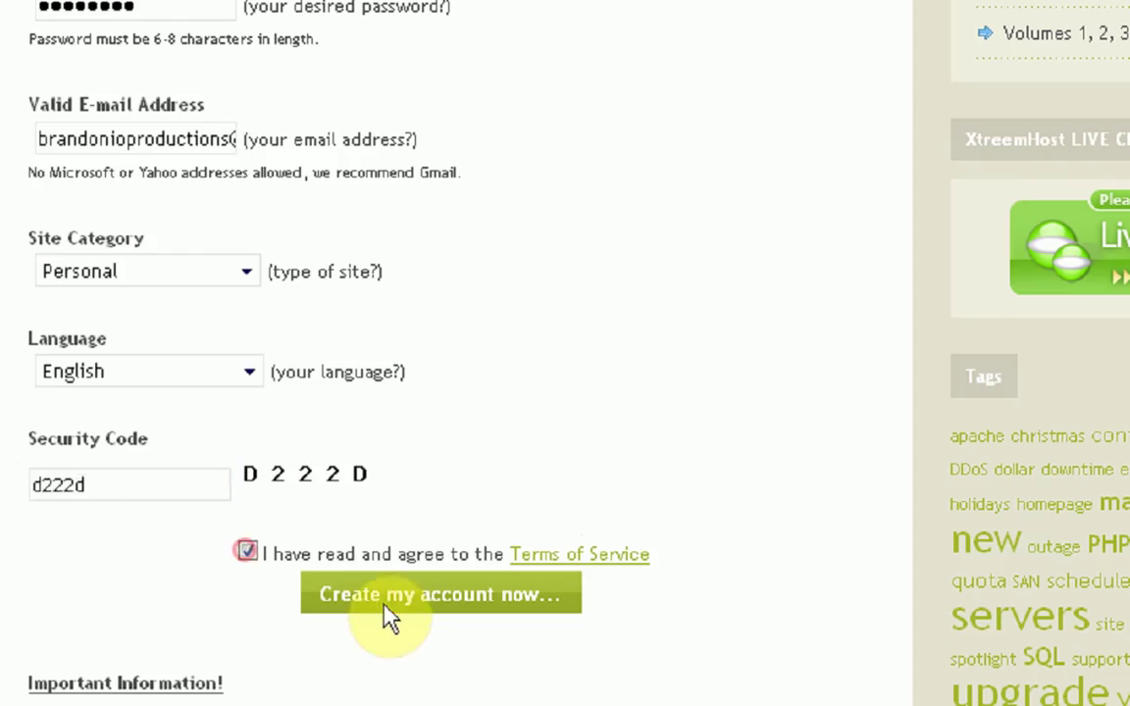
left_click(390, 604)
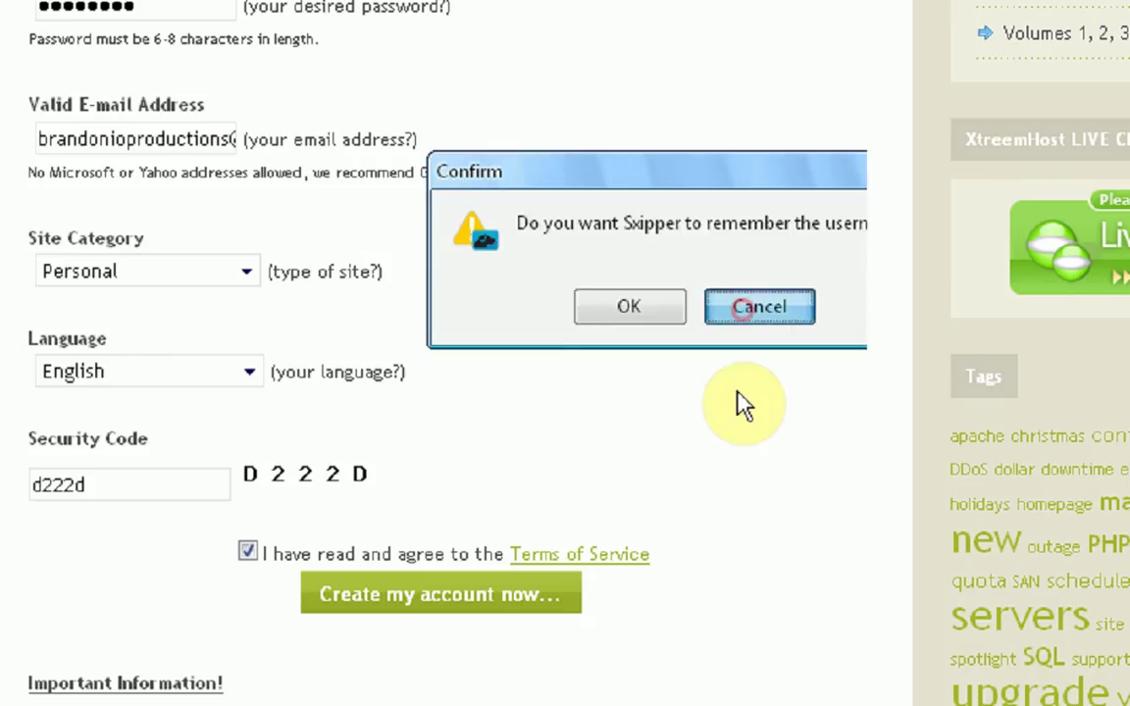
left_click(195, 317)
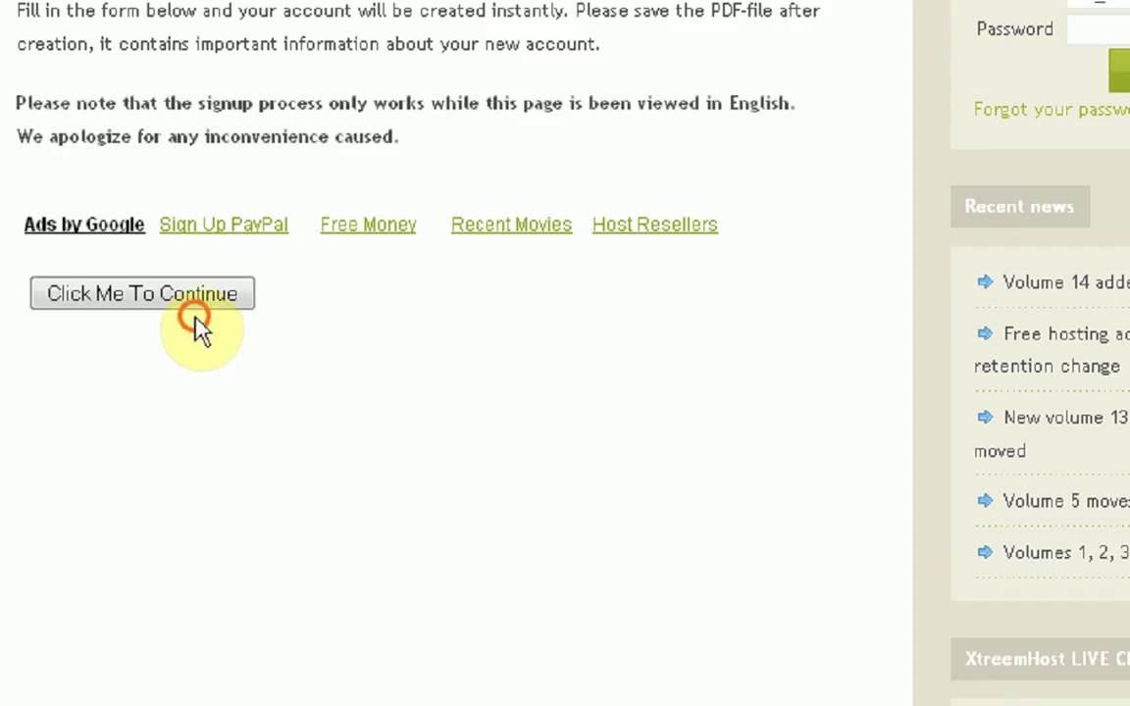
Type the two reCAPTCHA verification words and register the account.
left_click(186, 479)
type("6-foot bo")
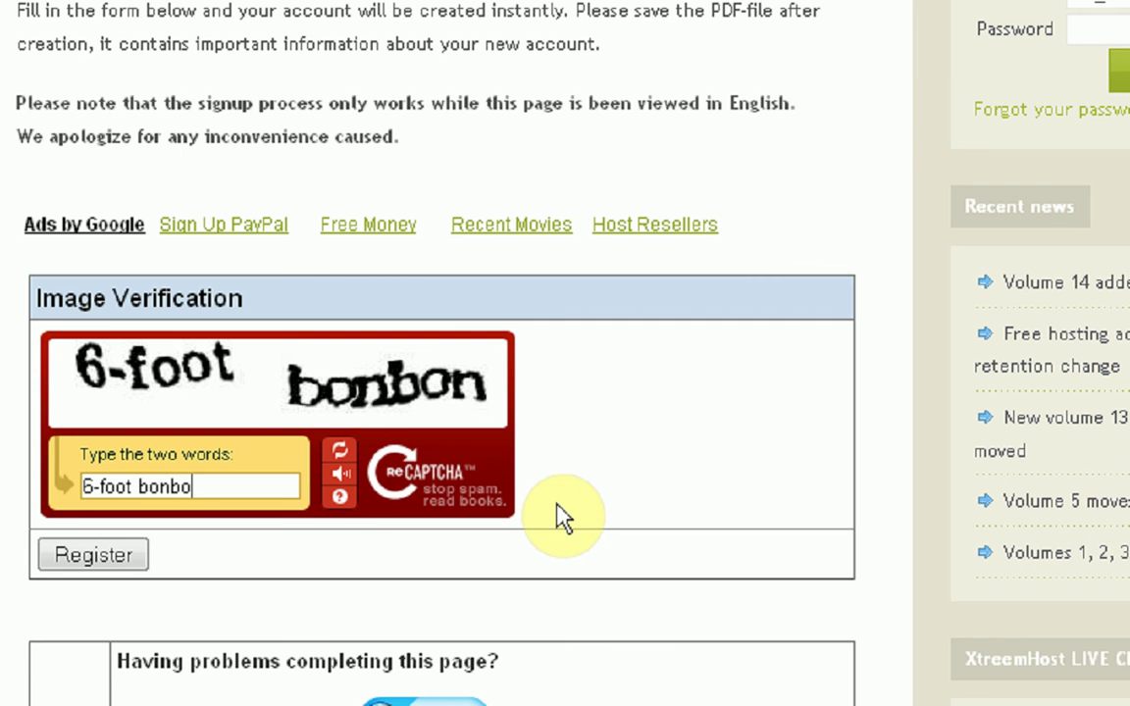
type("nbon")
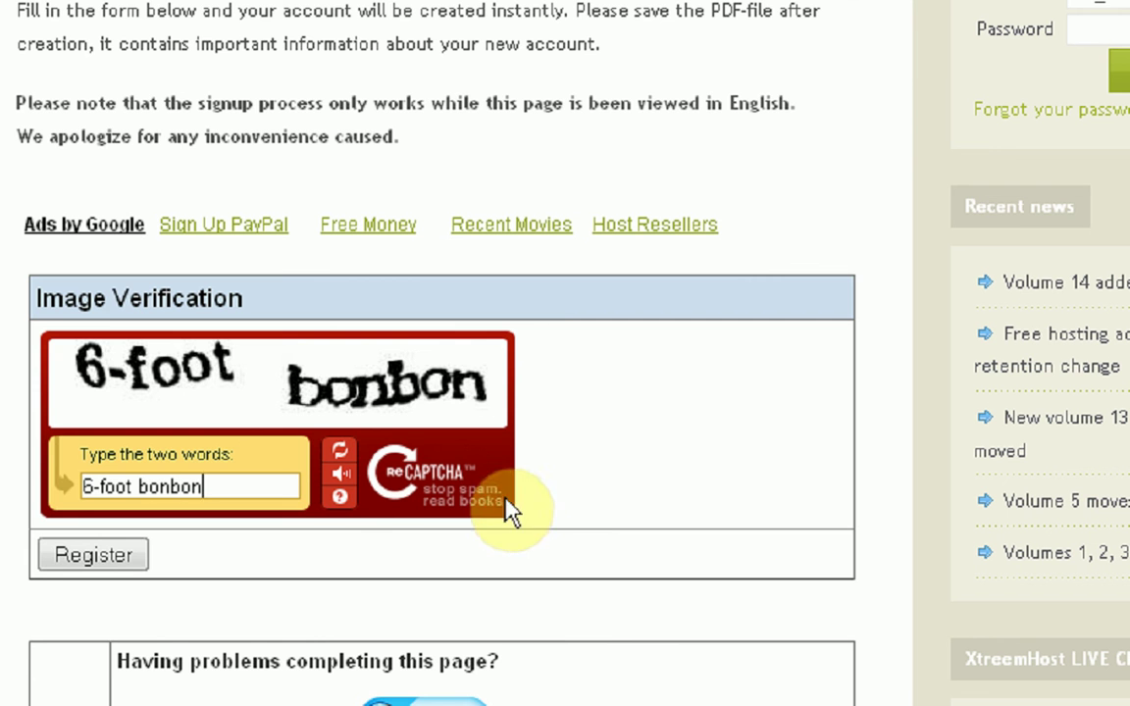
left_click(88, 555)
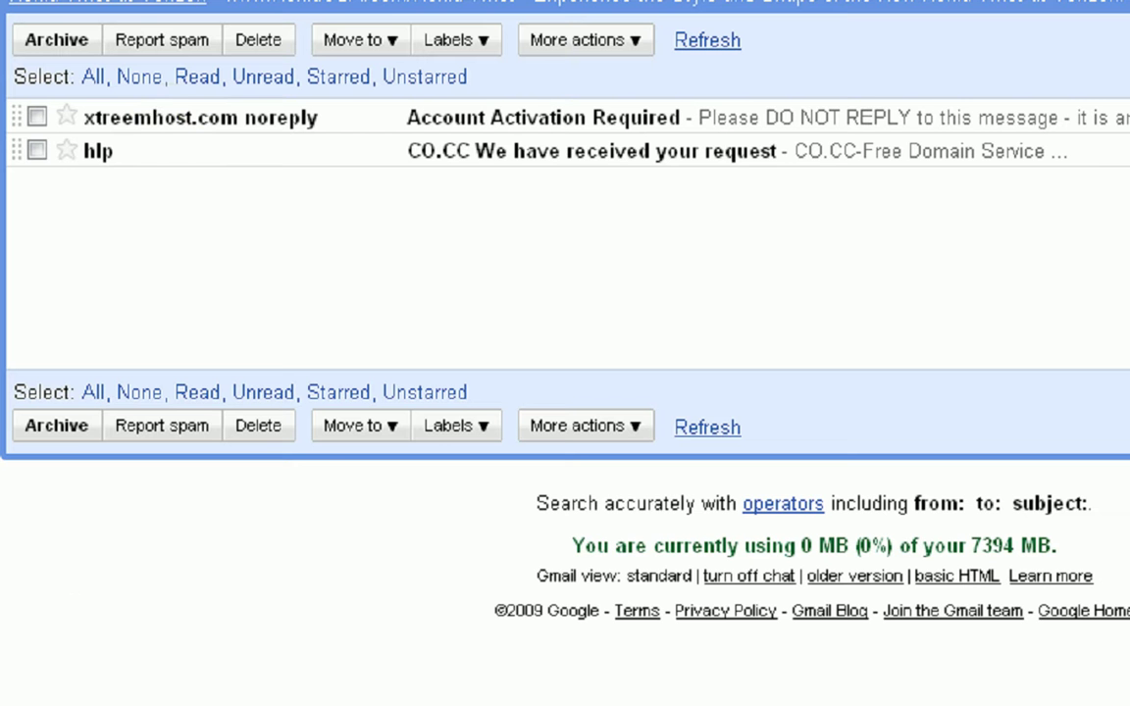
Open the 'Account Activation Required' email from xtreemhost.com and follow its link.
left_click(164, 117)
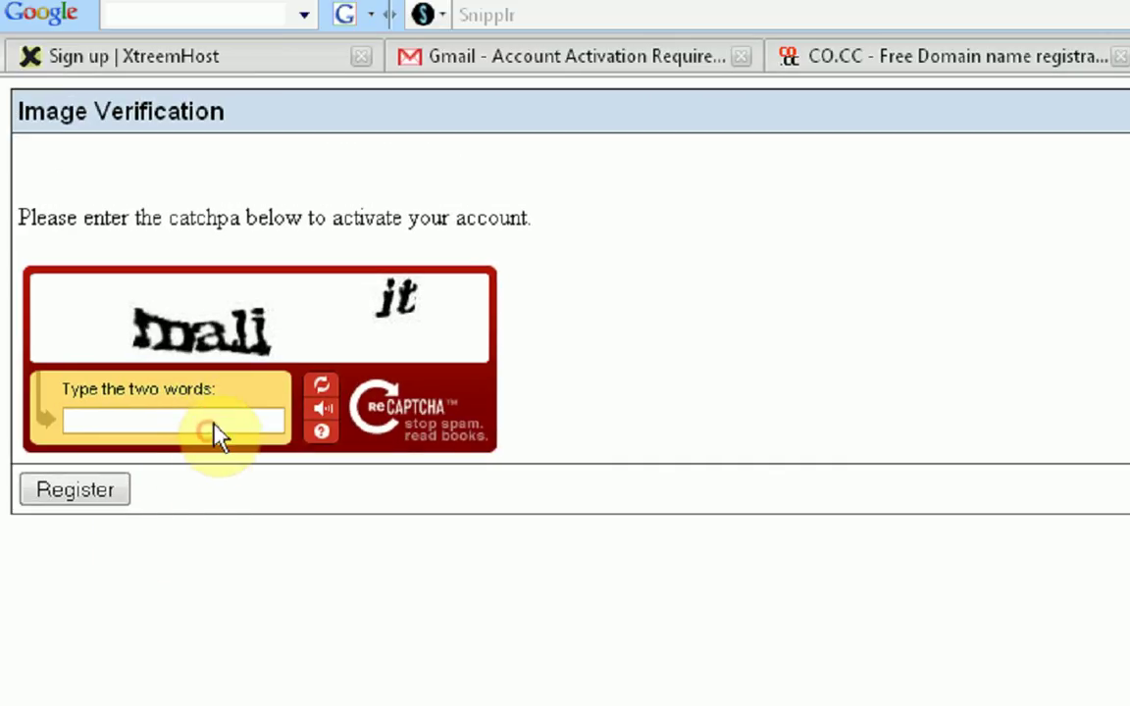
Enter the activation verification words and submit them to create the free XtreemHost account.
left_click(213, 420)
type("jt")
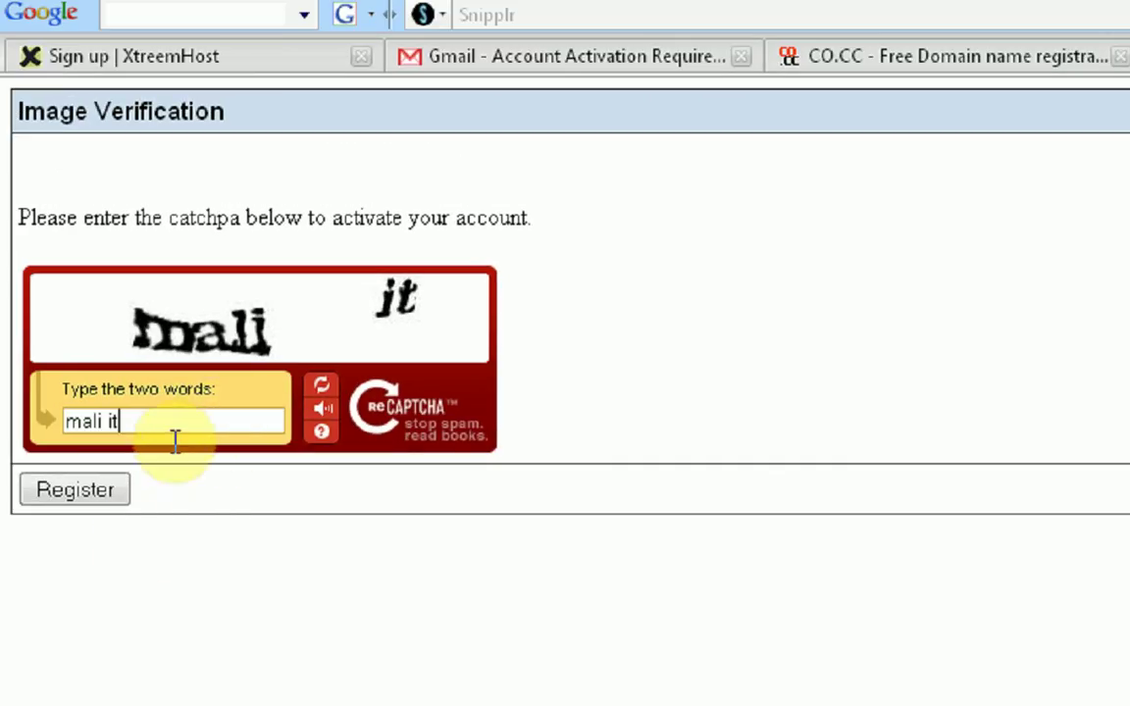
left_click(74, 490)
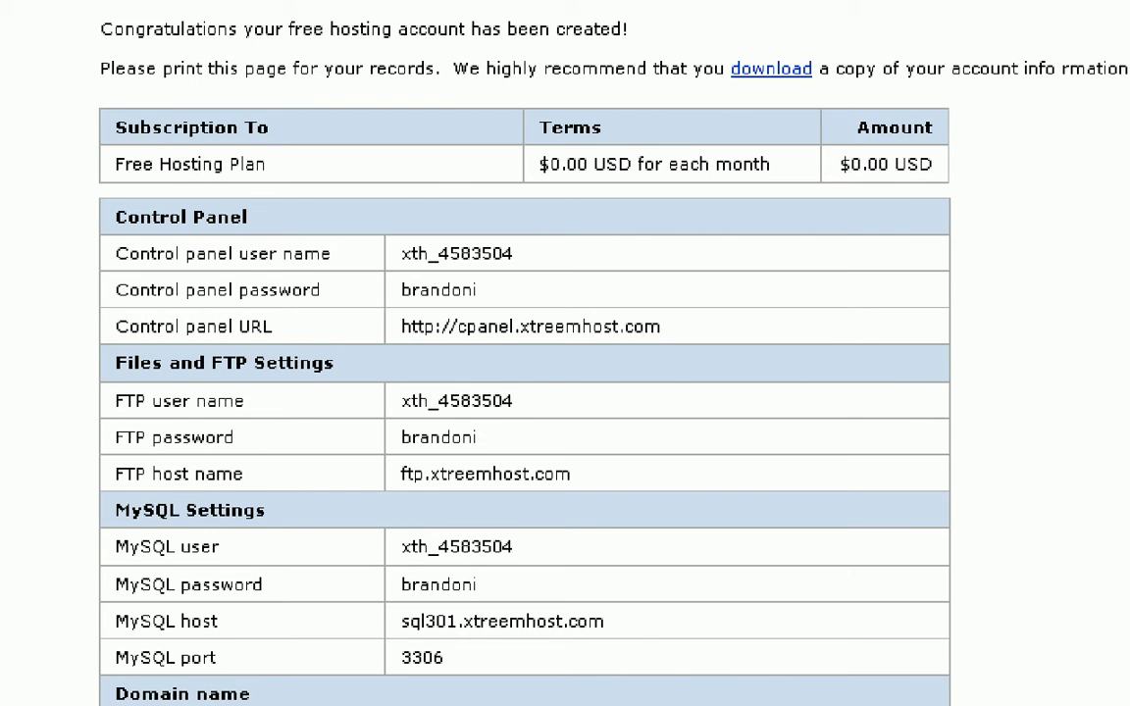
Scroll through the new account's FTP, MySQL and domain details.
scroll(566, 393, "down", 3)
scroll(566, 392, "down", 2)
scroll(566, 393, "down", 1)
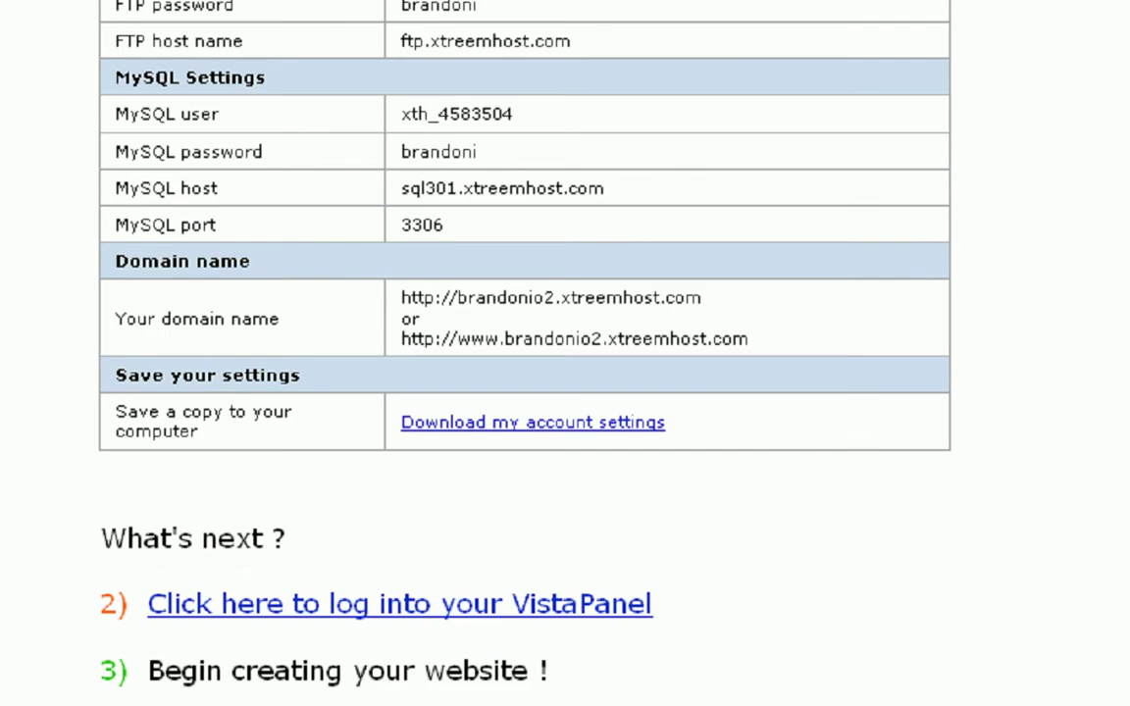
scroll(565, 392, "down", 2)
scroll(565, 392, "down", 1)
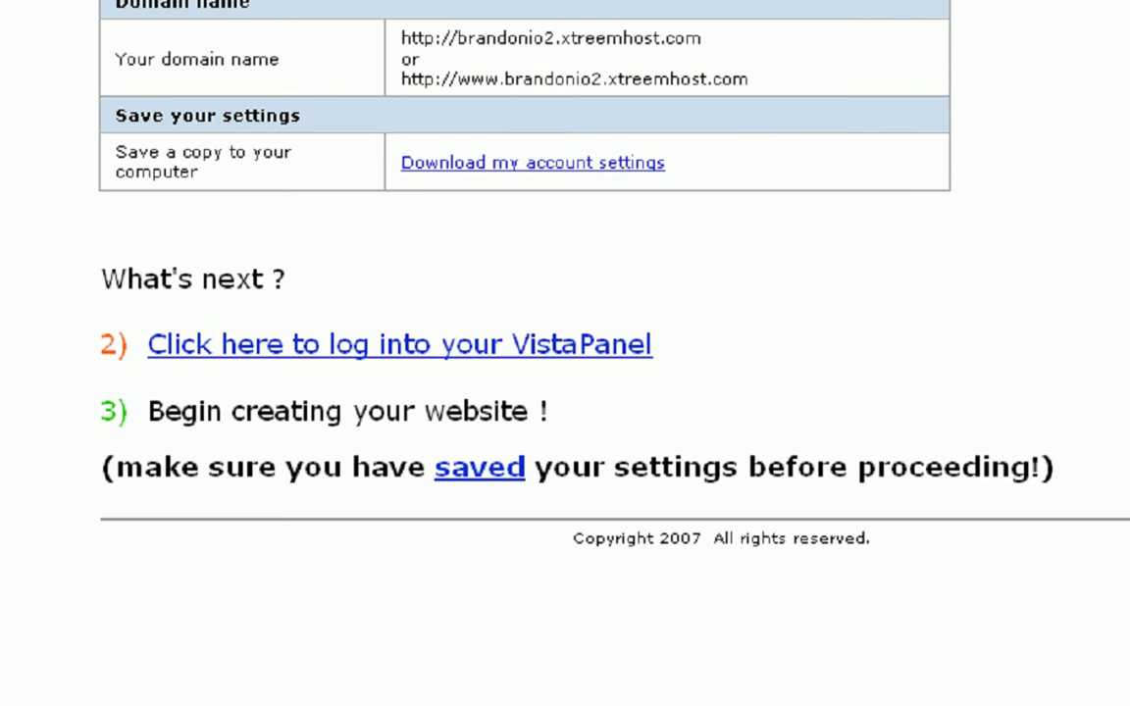
scroll(565, 392, "up", 4)
scroll(565, 392, "up", 2)
scroll(565, 392, "down", 3)
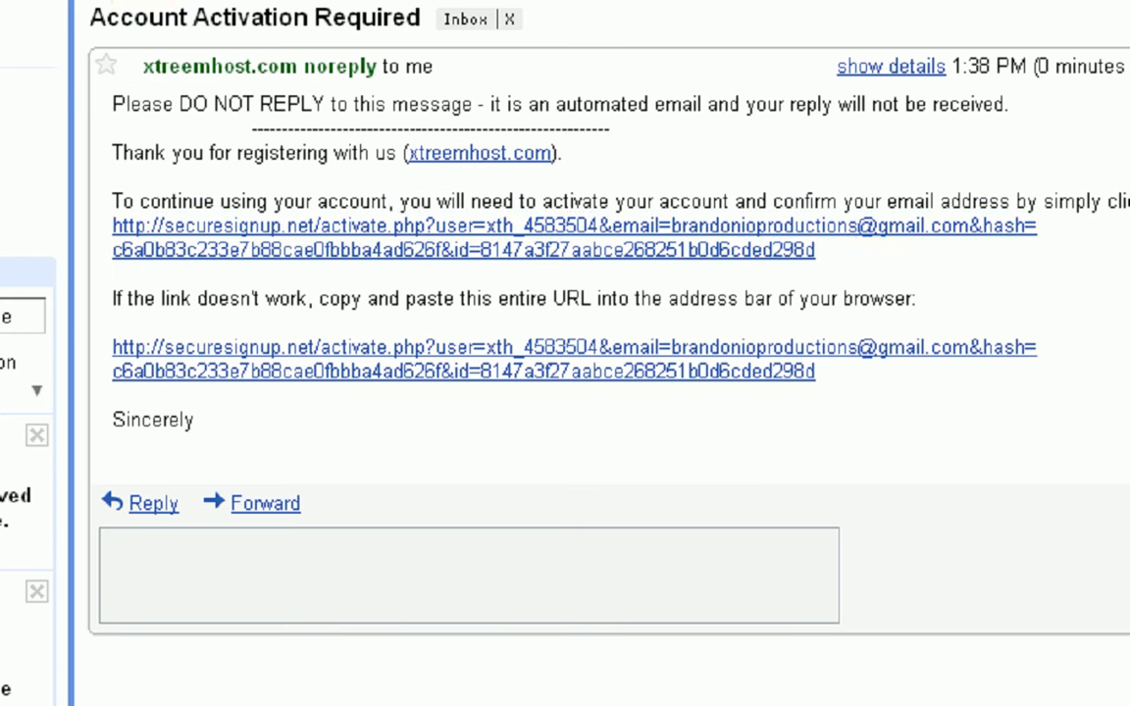
Open the 'CO.CC We have received your request' email from the Gmail inbox.
left_click(294, 227)
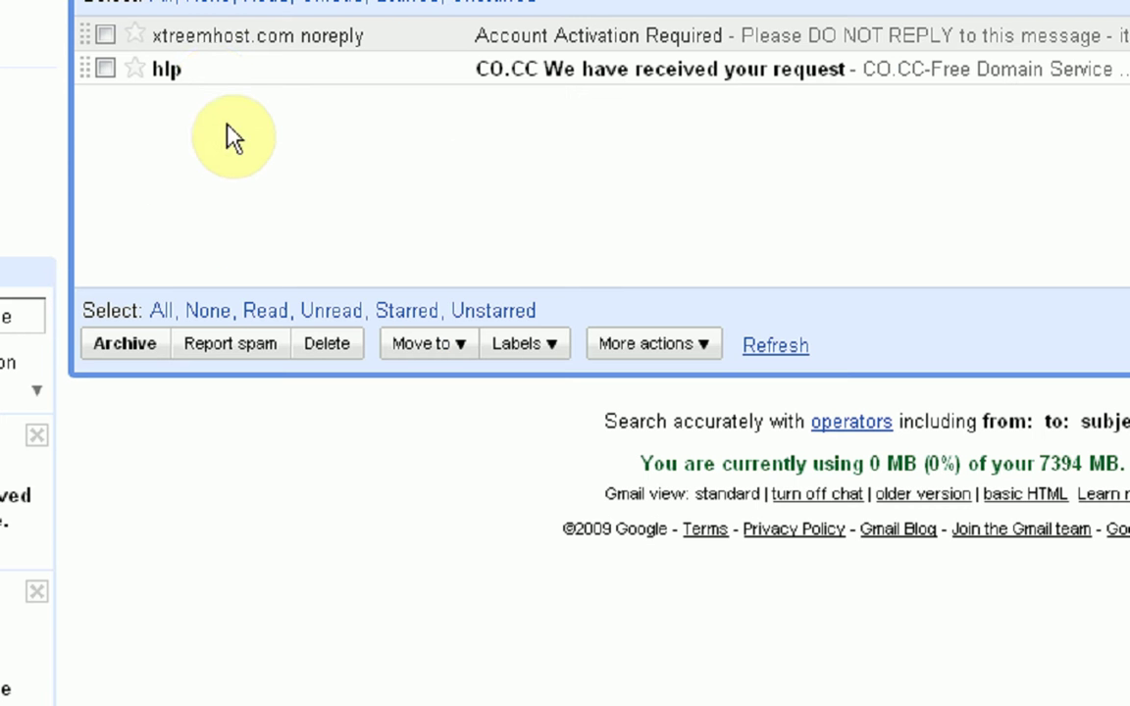
left_click(212, 82)
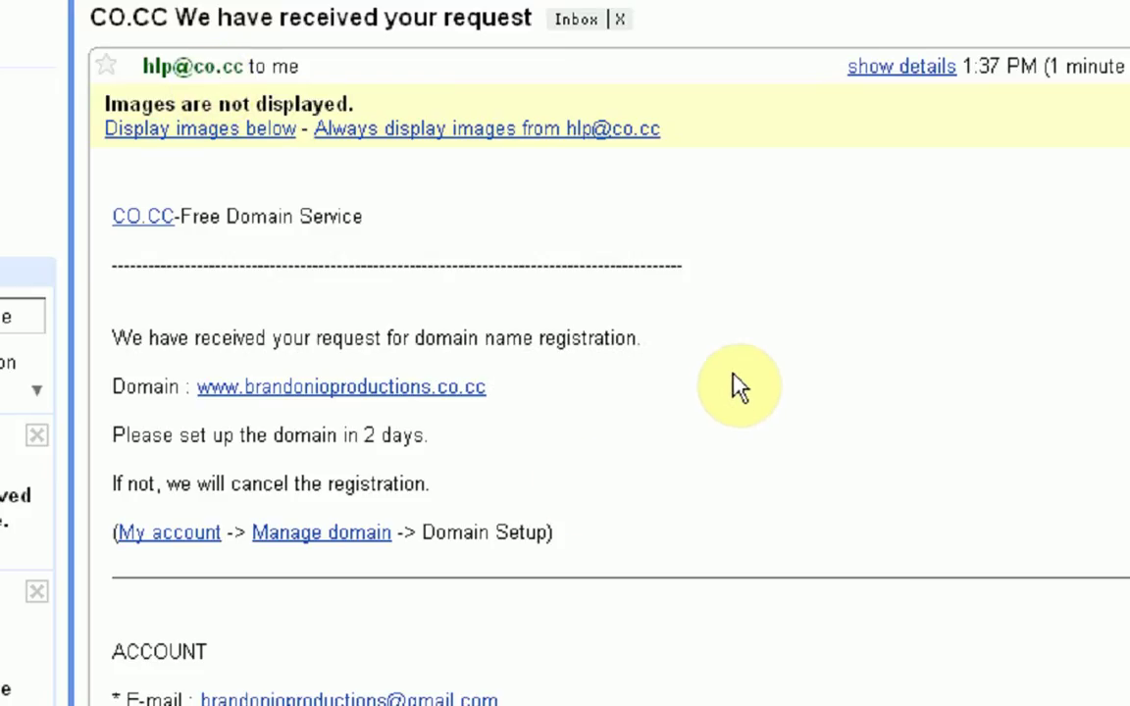
scroll(737, 386, "down", 1)
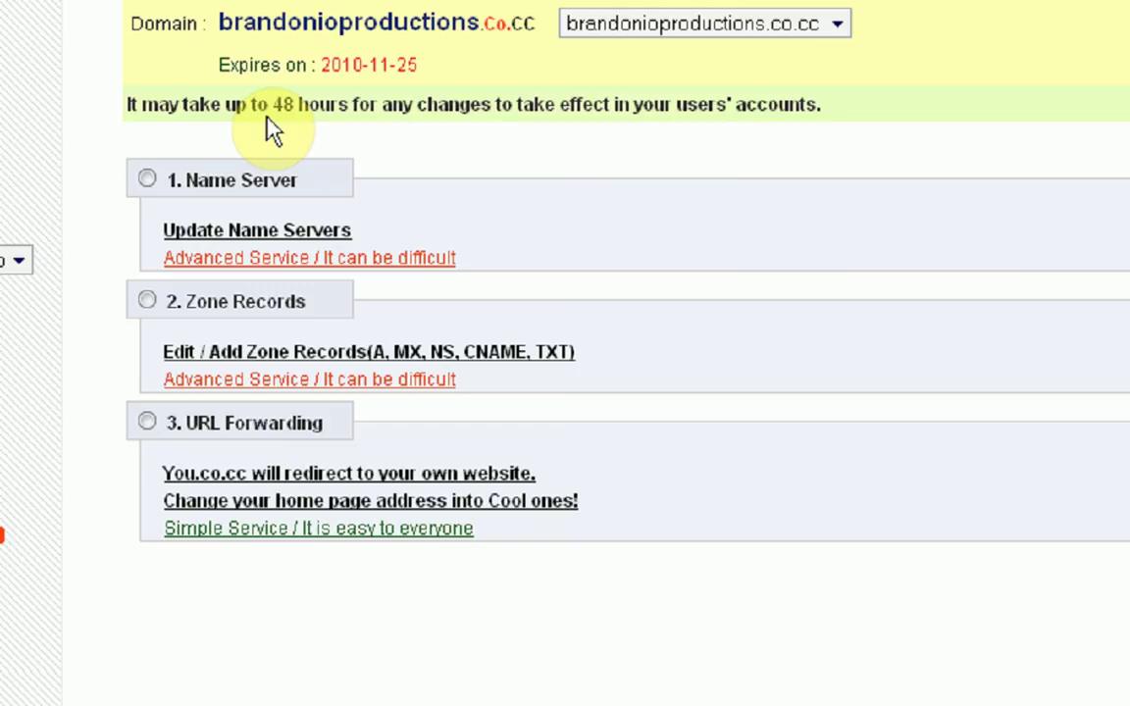
Choose URL Forwarding and paste brandonio2.xtreemhost.com as the Redirect To target.
scroll(271, 127, "down", 1)
scroll(265, 120, "down", 1)
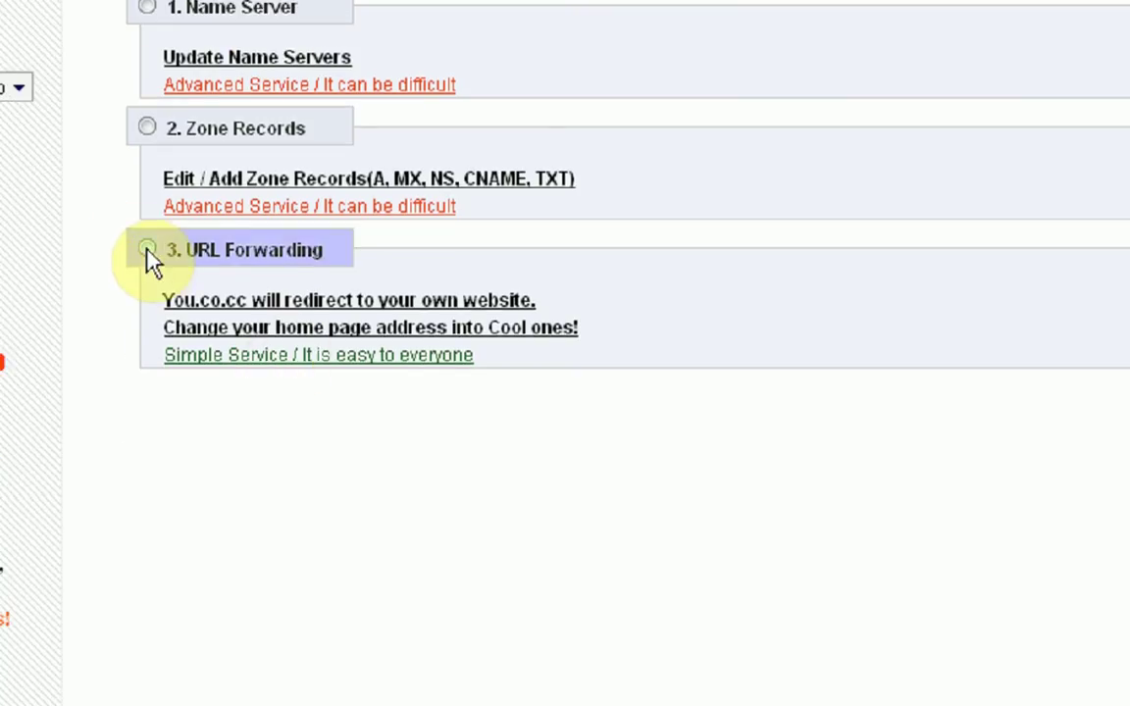
left_click(146, 251)
scroll(143, 380, "down", 2)
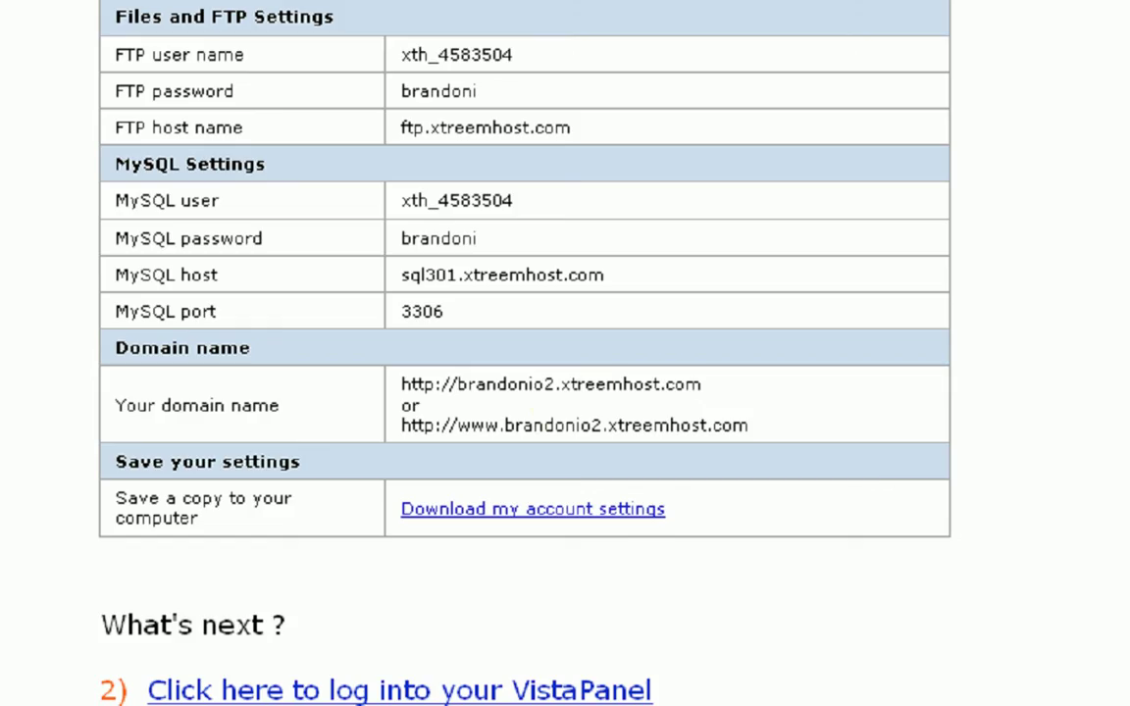
mouse_move(749, 423)
left_mouse_down()
mouse_move(504, 416)
mouse_move(336, 429)
mouse_move(407, 456)
mouse_move(387, 444)
left_mouse_up()
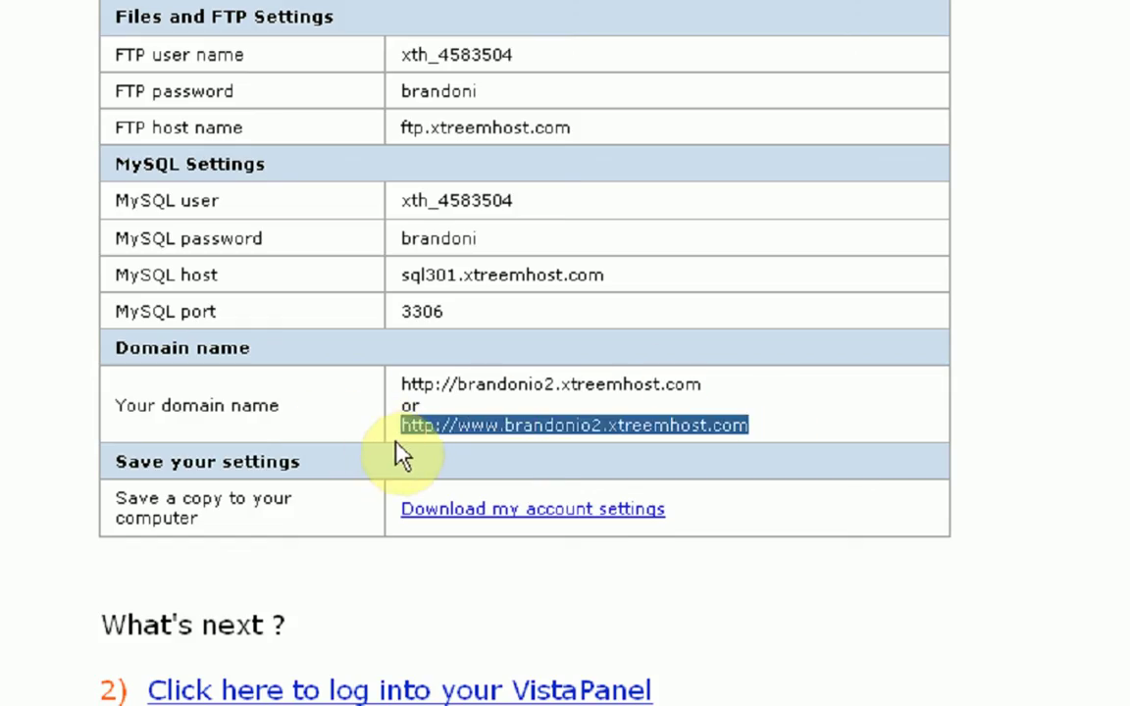
left_click(716, 400)
left_click_drag(743, 382, 345, 384)
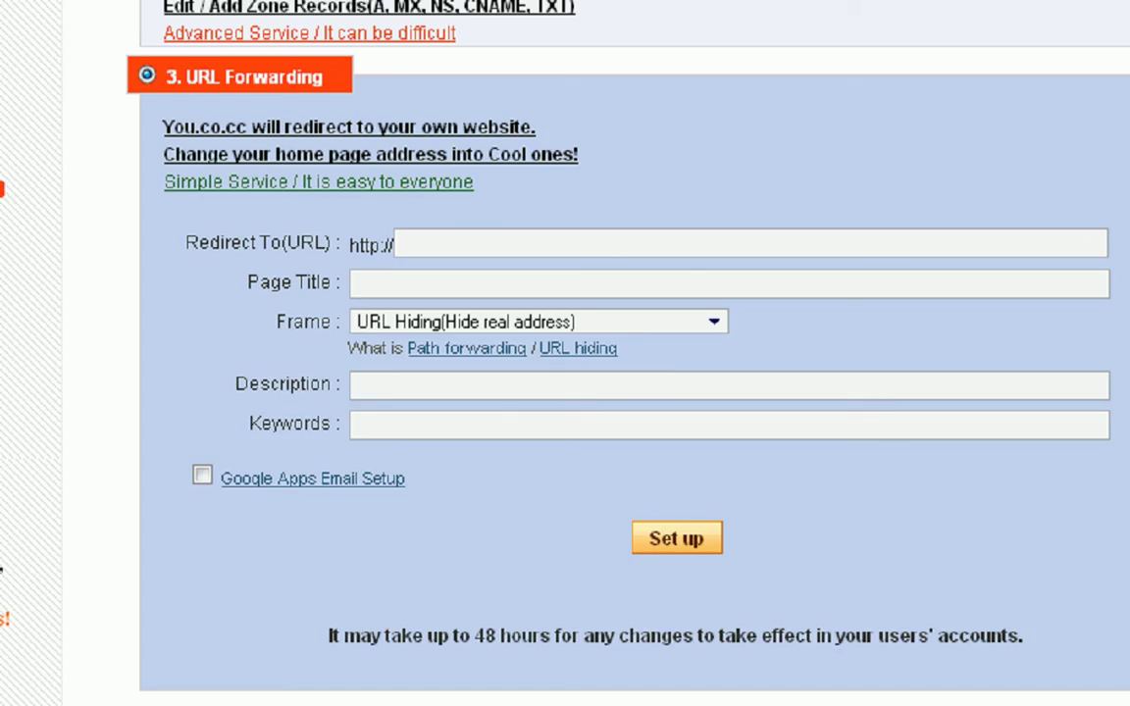
type("http://brandonio2.xtreemhost.com")
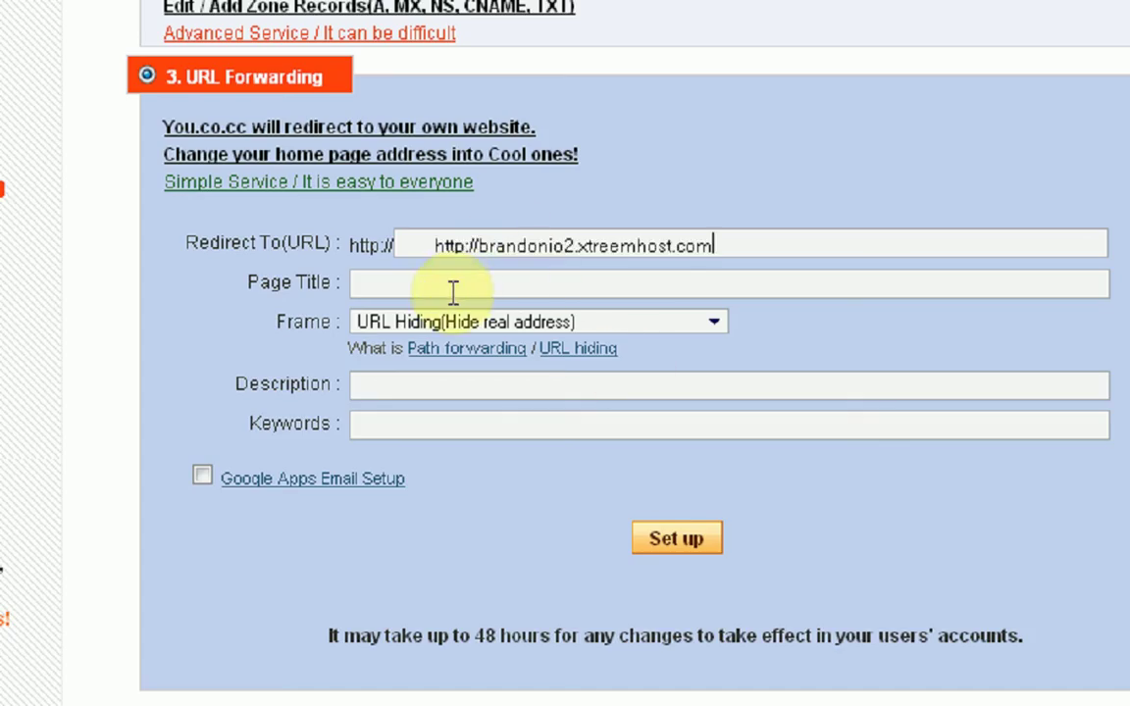
left_click(521, 295)
type("BrandonioProductions")
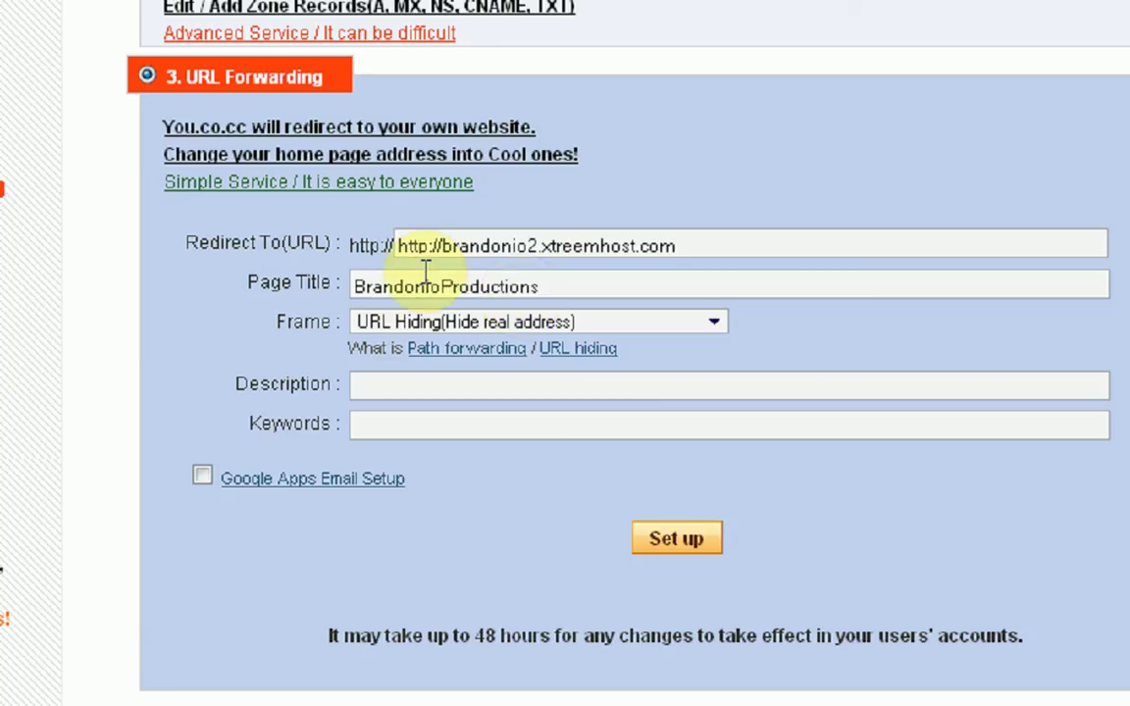
left_click(424, 383)
left_click(688, 539)
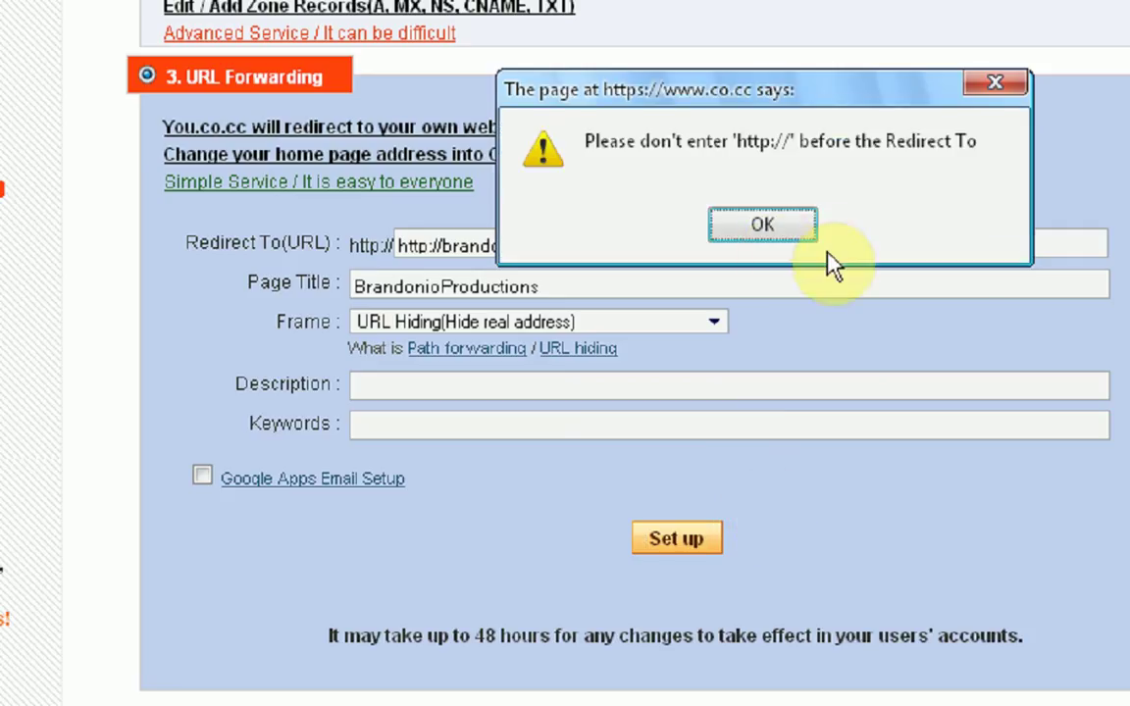
left_click(782, 235)
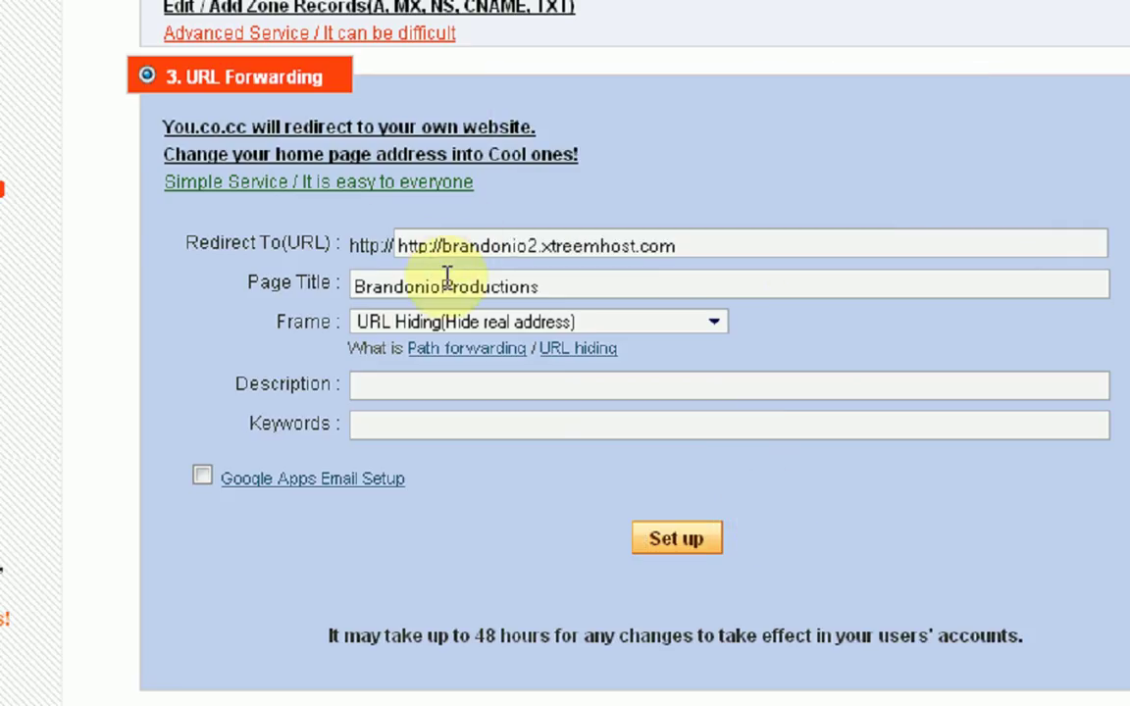
left_click_drag(439, 246, 324, 243)
key("BackSpace")
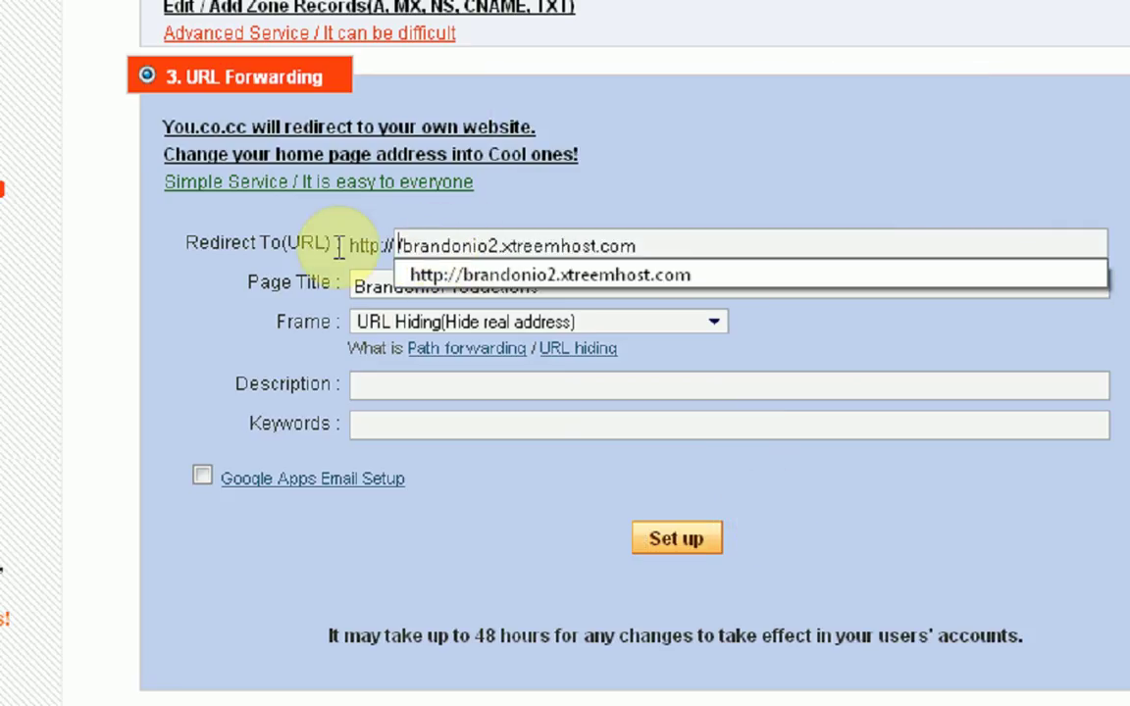
key("Delete")
left_click(690, 548)
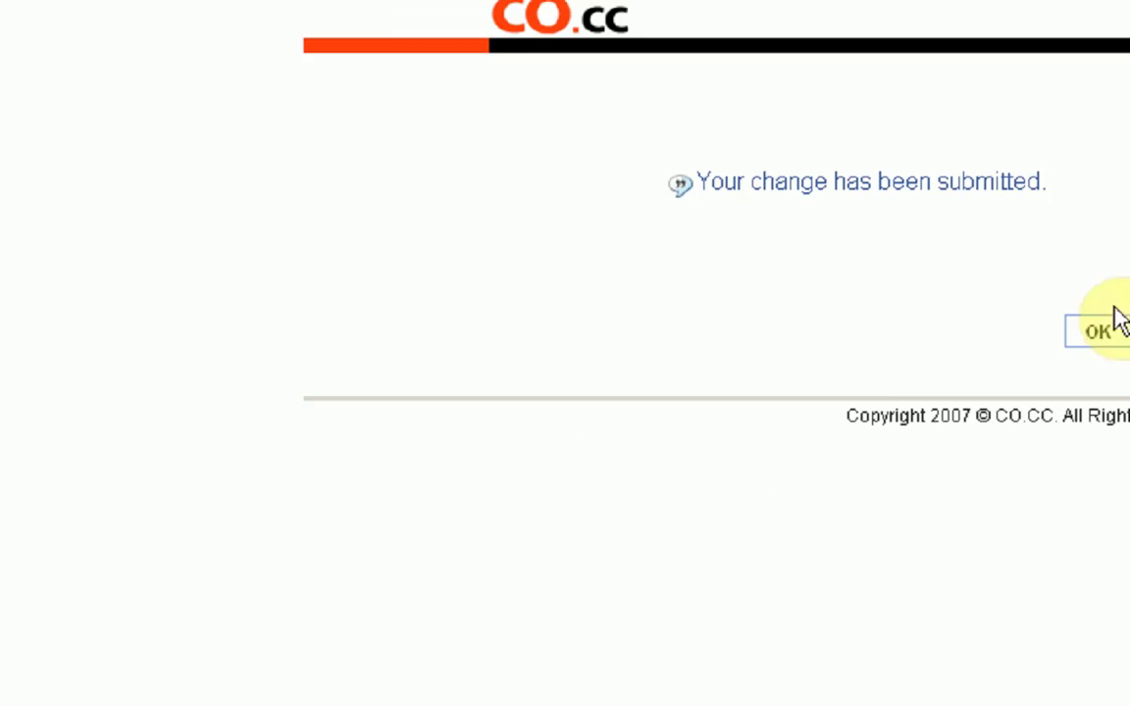
left_click(1101, 333)
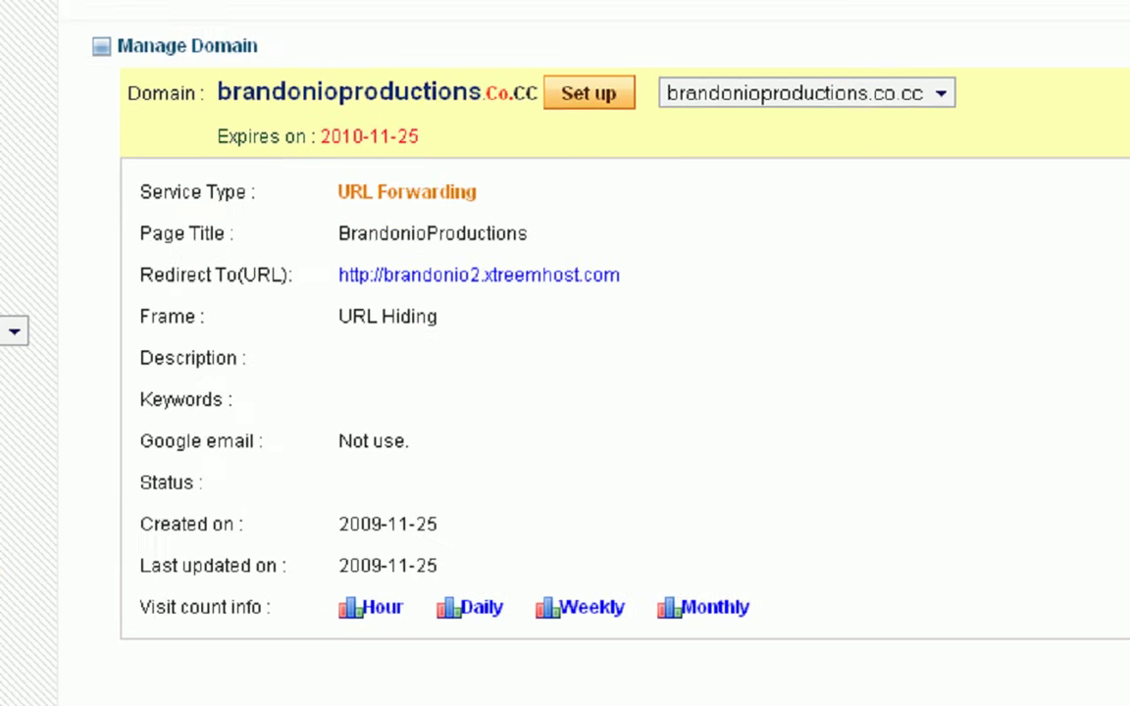
Load brandonioproductions.co.cc to test the forwarding, then scroll the XtreemHost account details.
type("br")
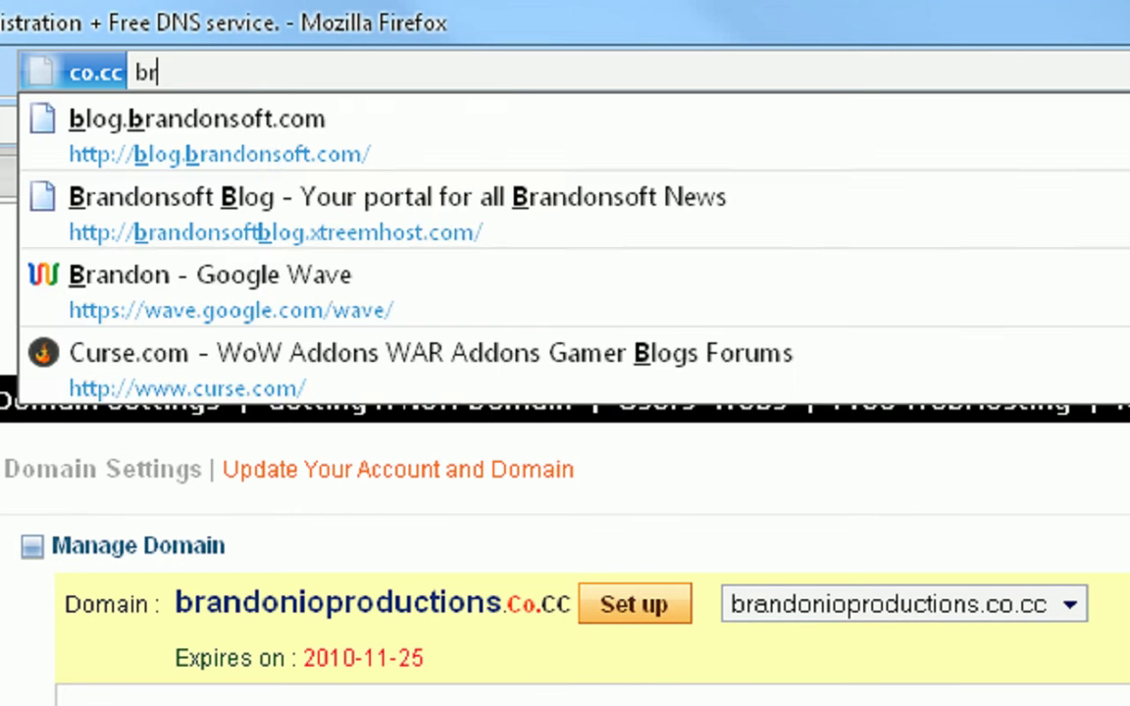
type("andoniopr")
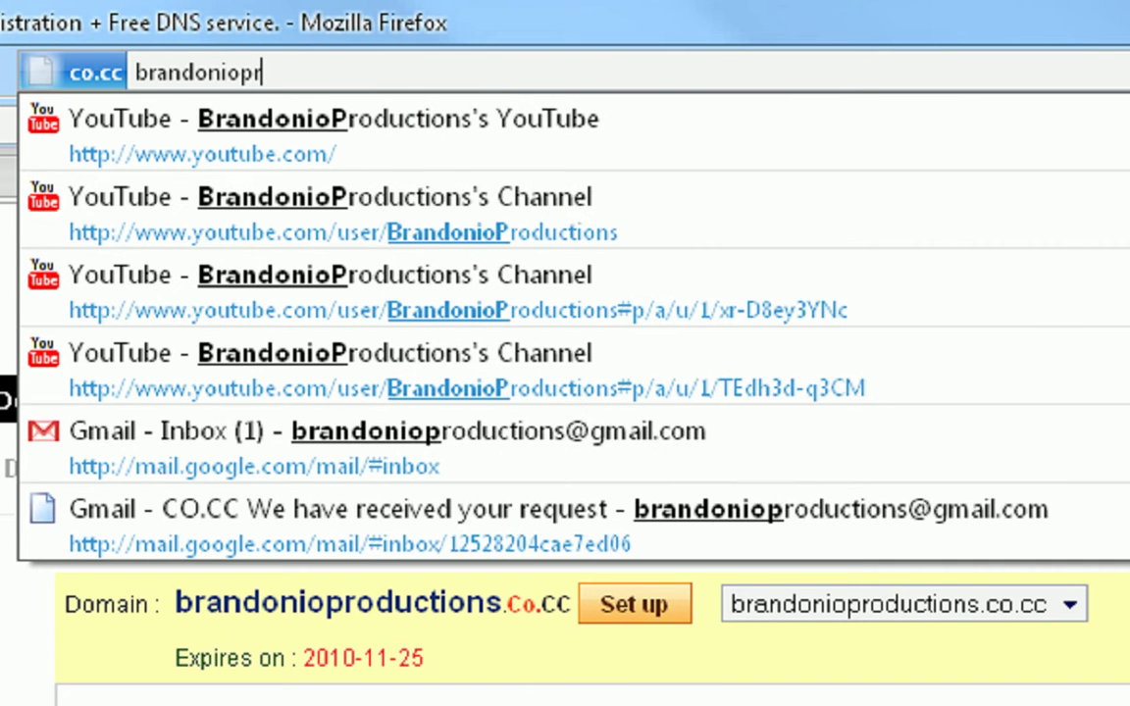
type("oducti")
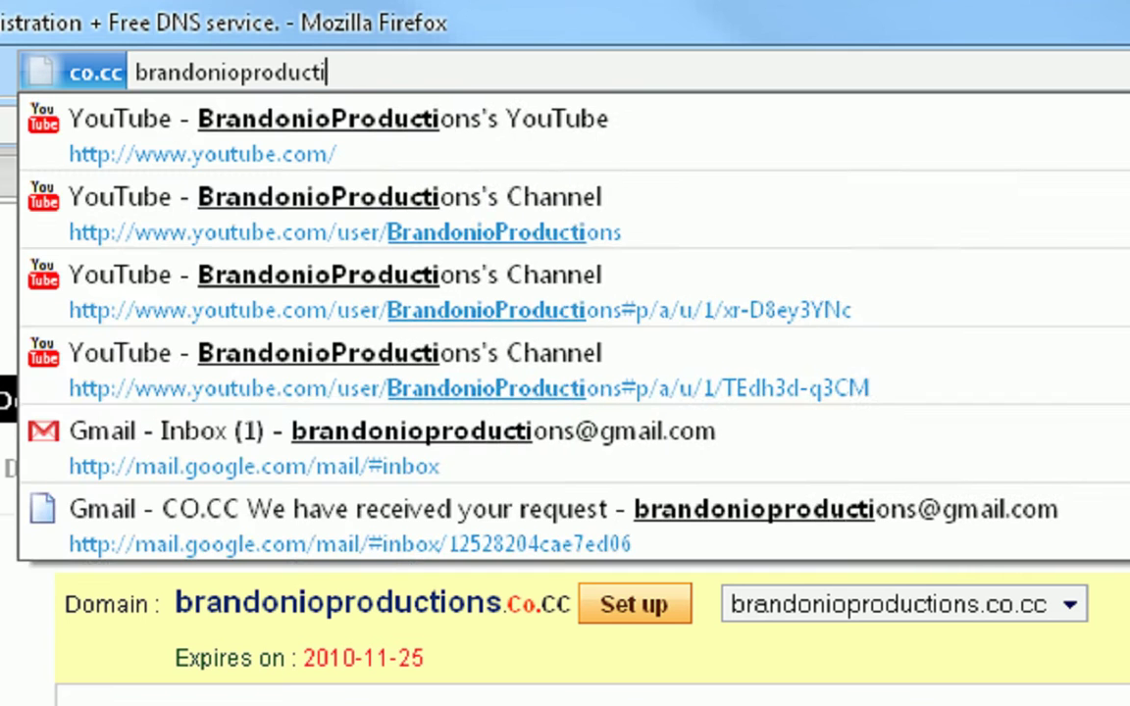
type("ons.co.c")
key("Return")
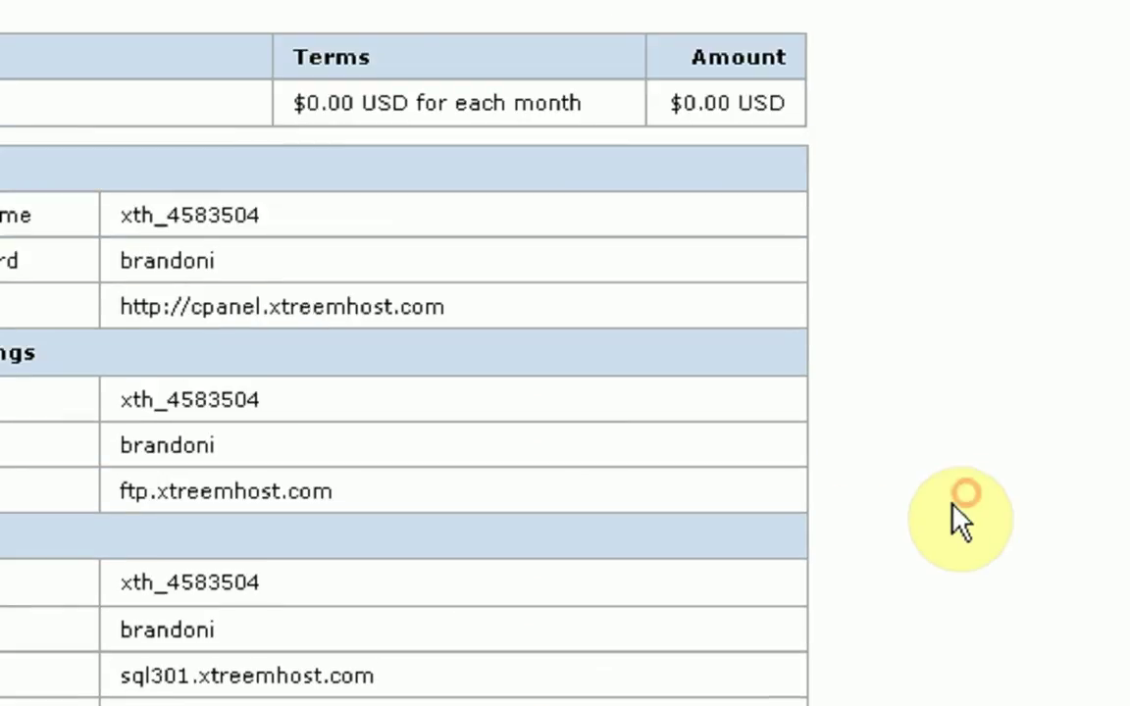
scroll(1122, 550, "down", 3)
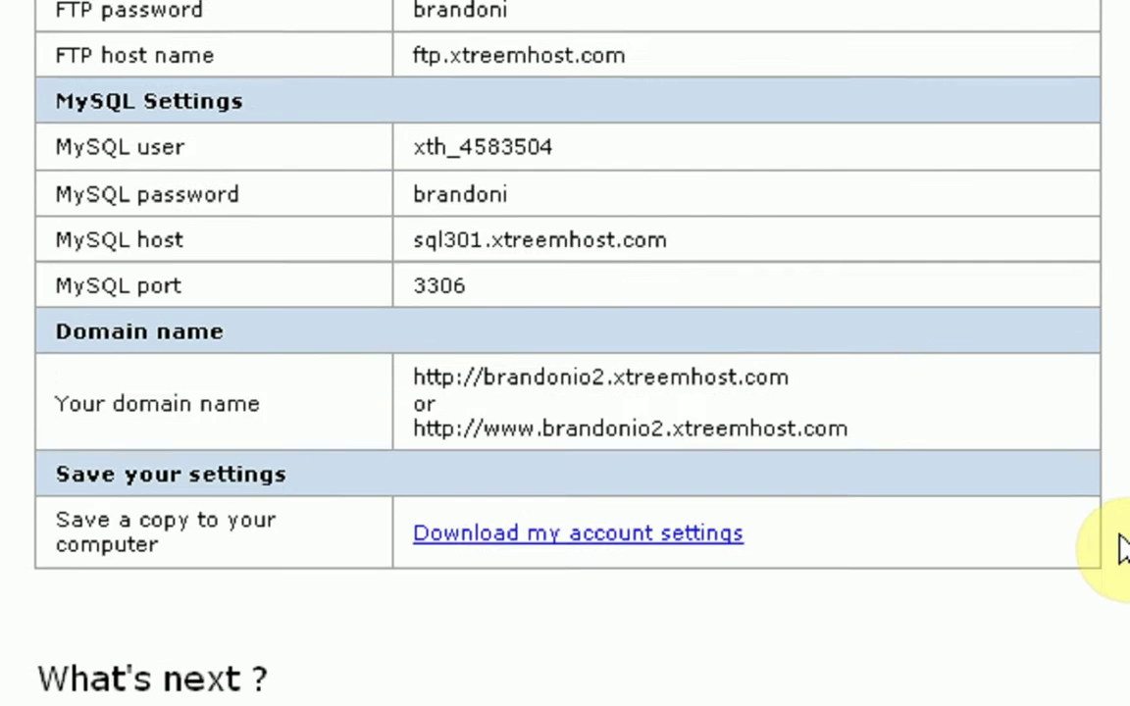
scroll(1122, 550, "down", 2)
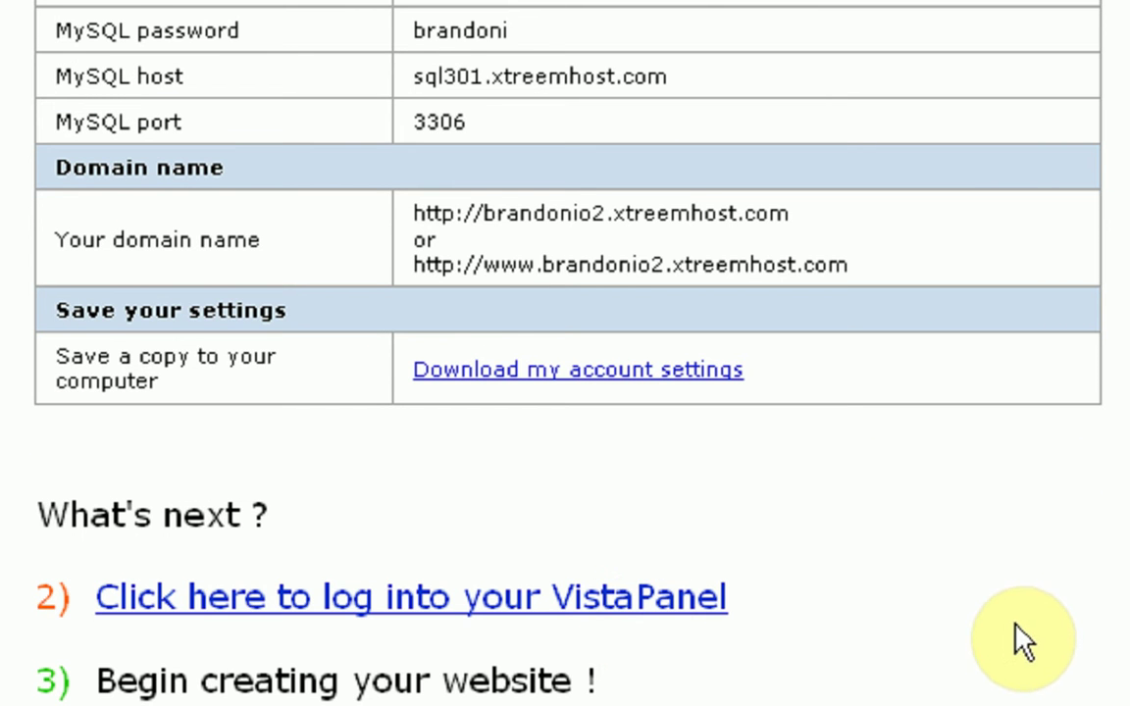
scroll(1006, 648, "up", 5)
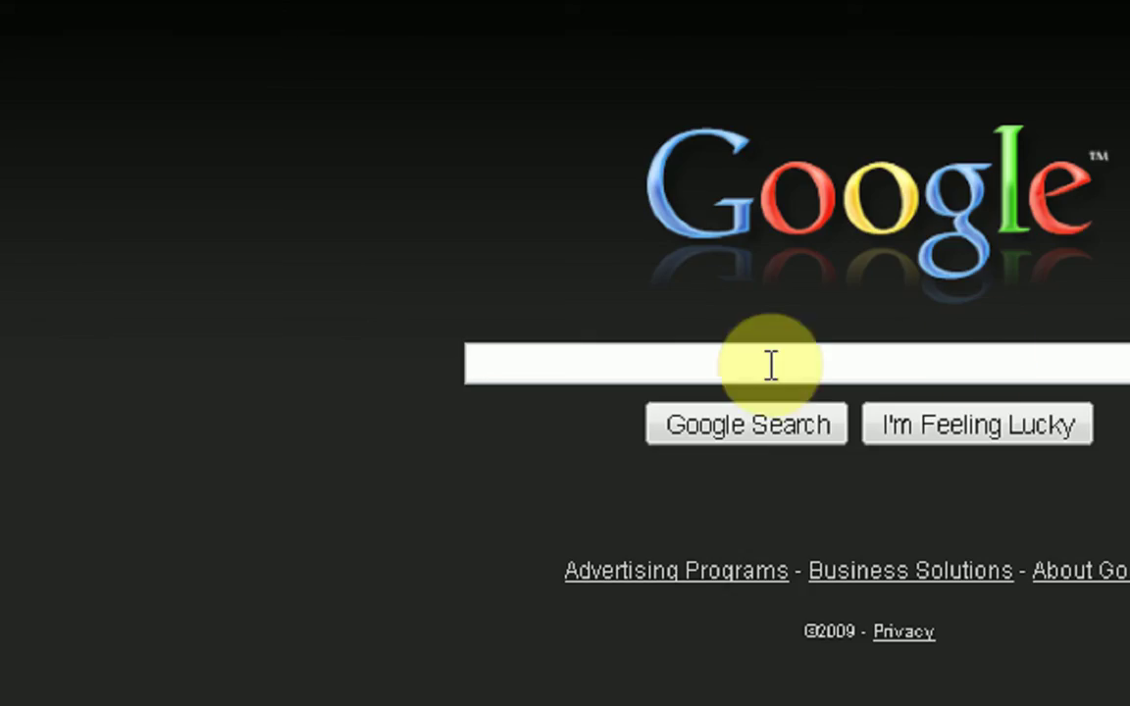
Search Google for FileZilla and open the 'FileZilla - The free FTP solution' homepage.
type("FileZilla")
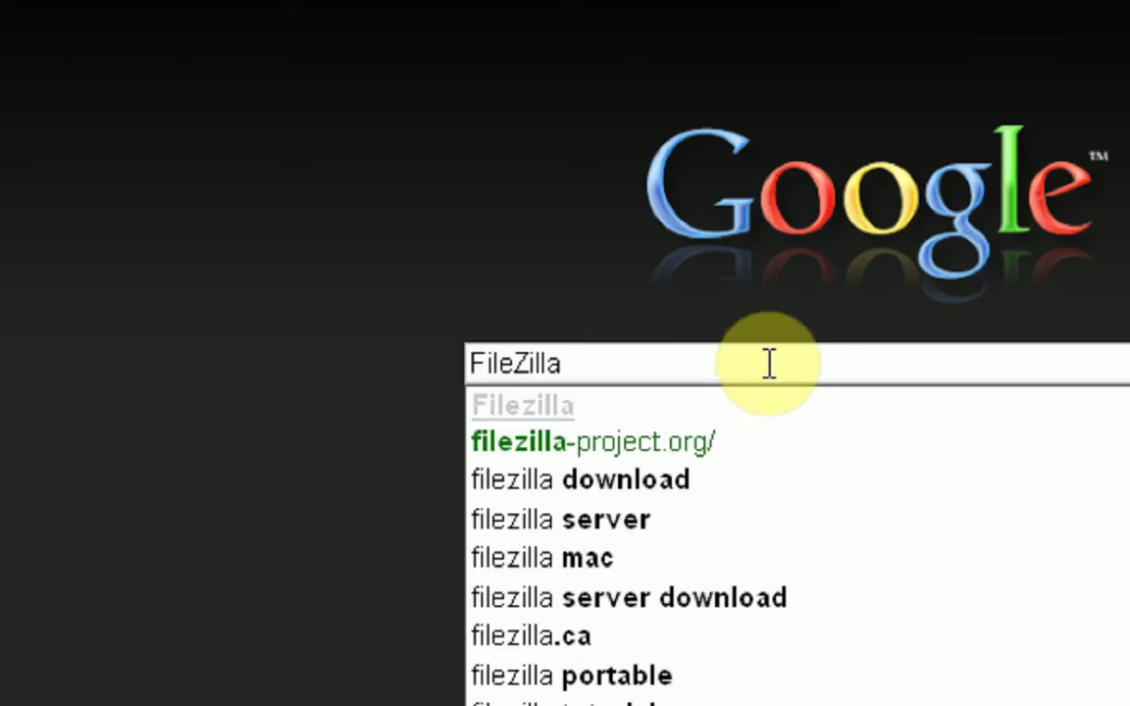
key("Return")
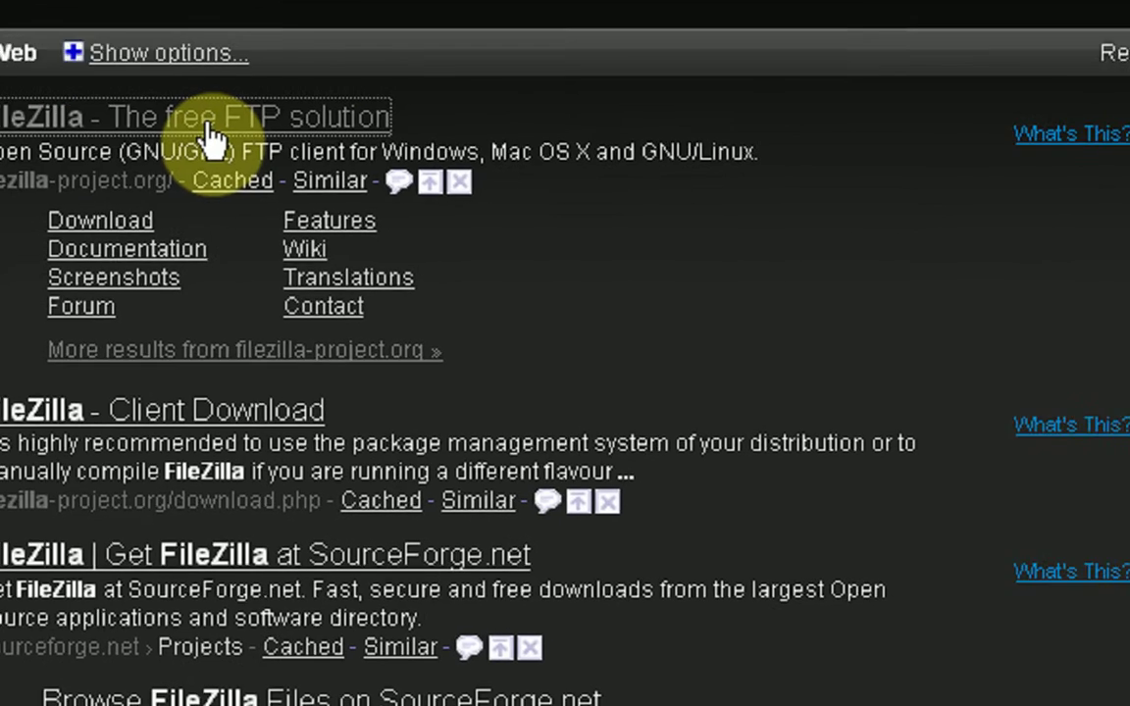
left_click(9, 200)
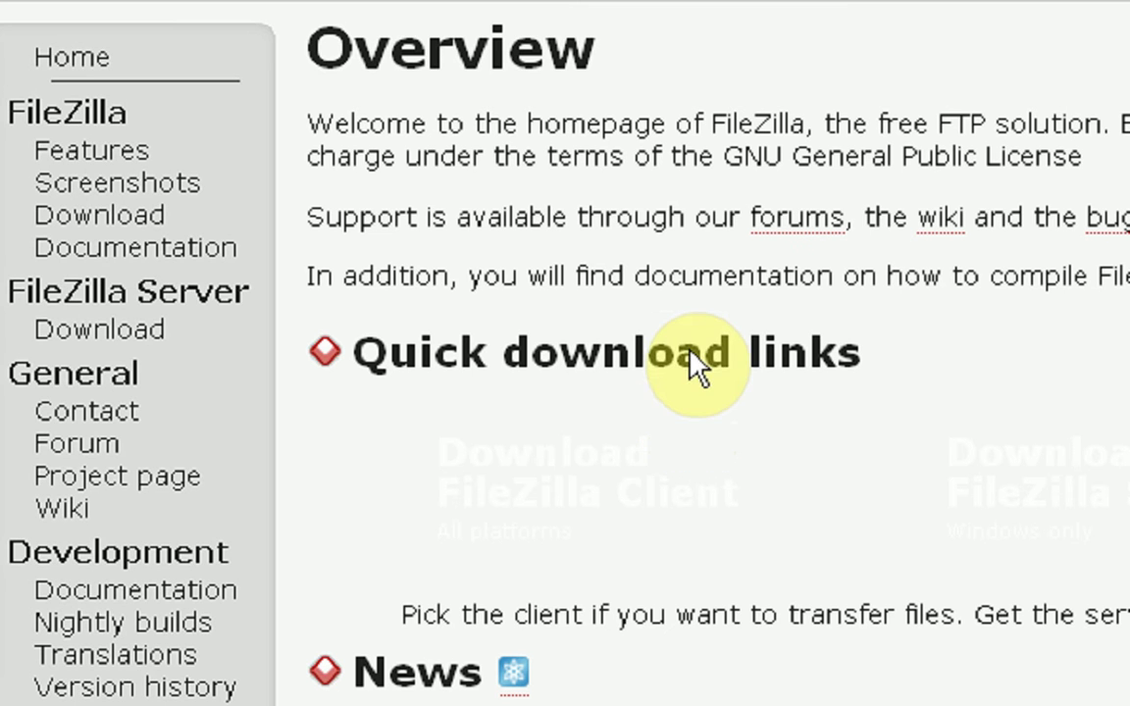
scroll(589, 462, "down", 2)
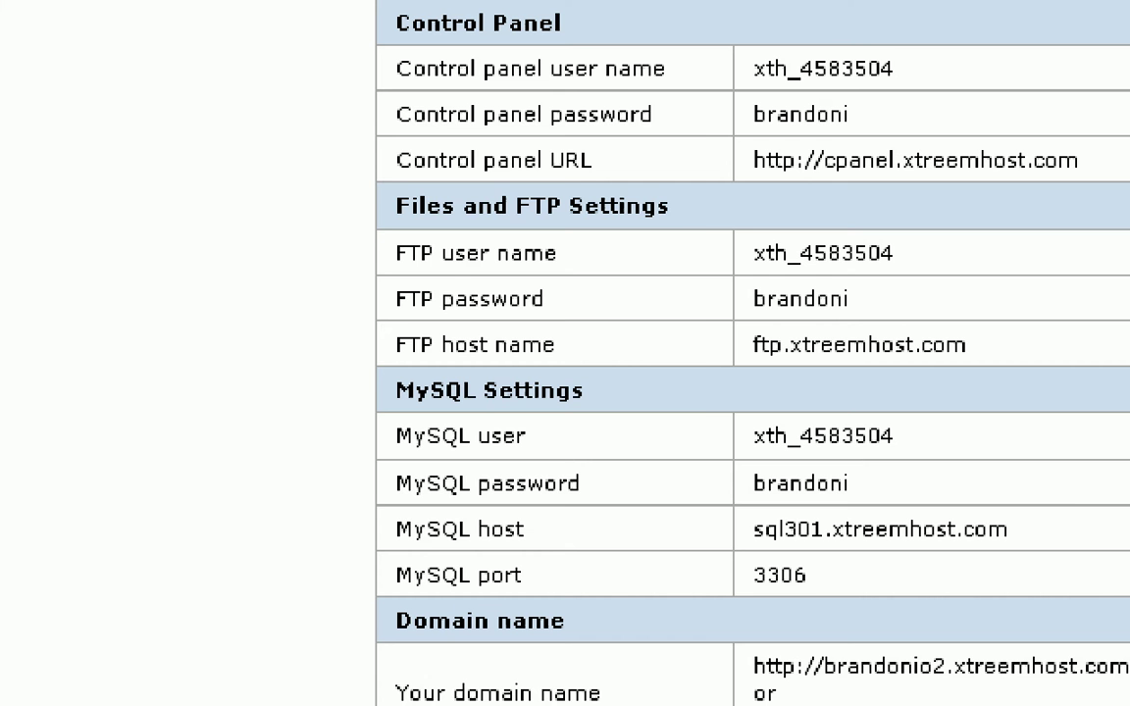
Highlight the FTP user name, password and host rows on XtreemHost, then bring up FileZilla.
key("super")
key("p")
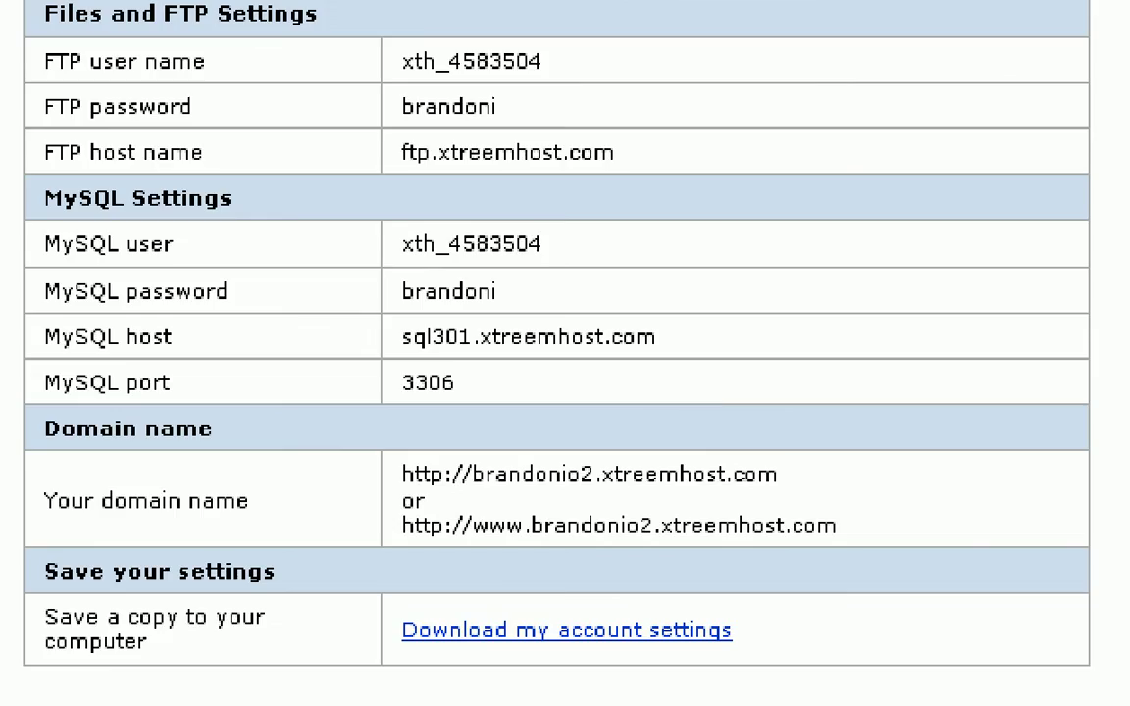
scroll(556, 353, "up", 2)
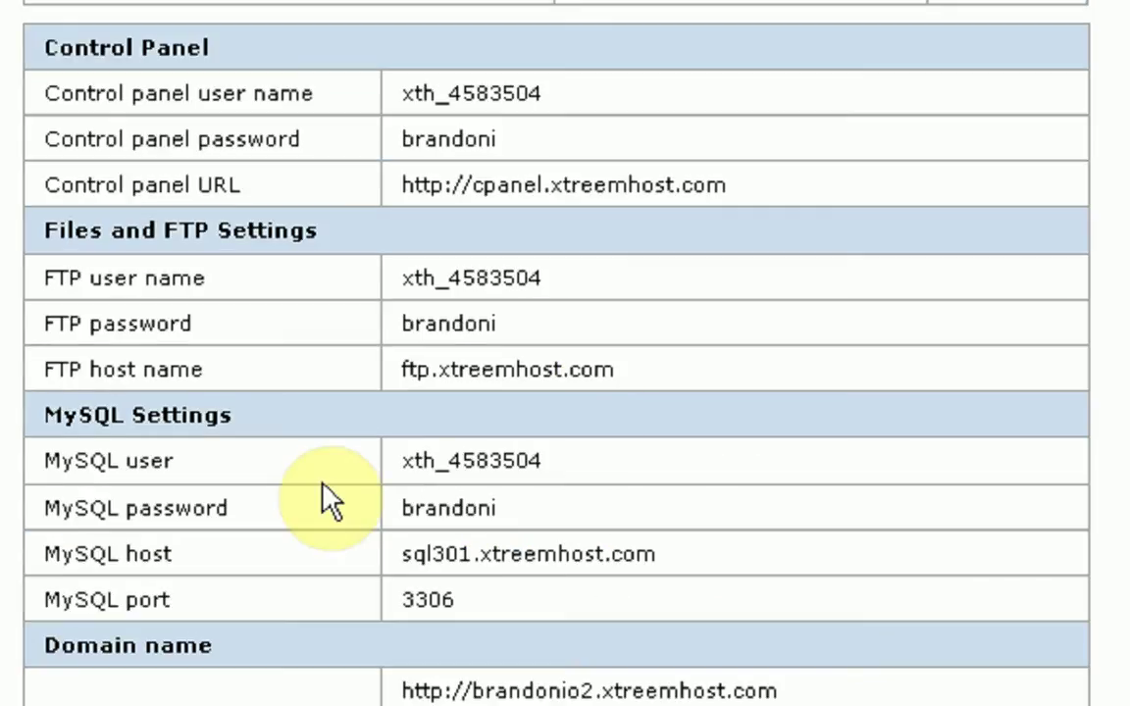
left_click_drag(708, 379, 29, 265)
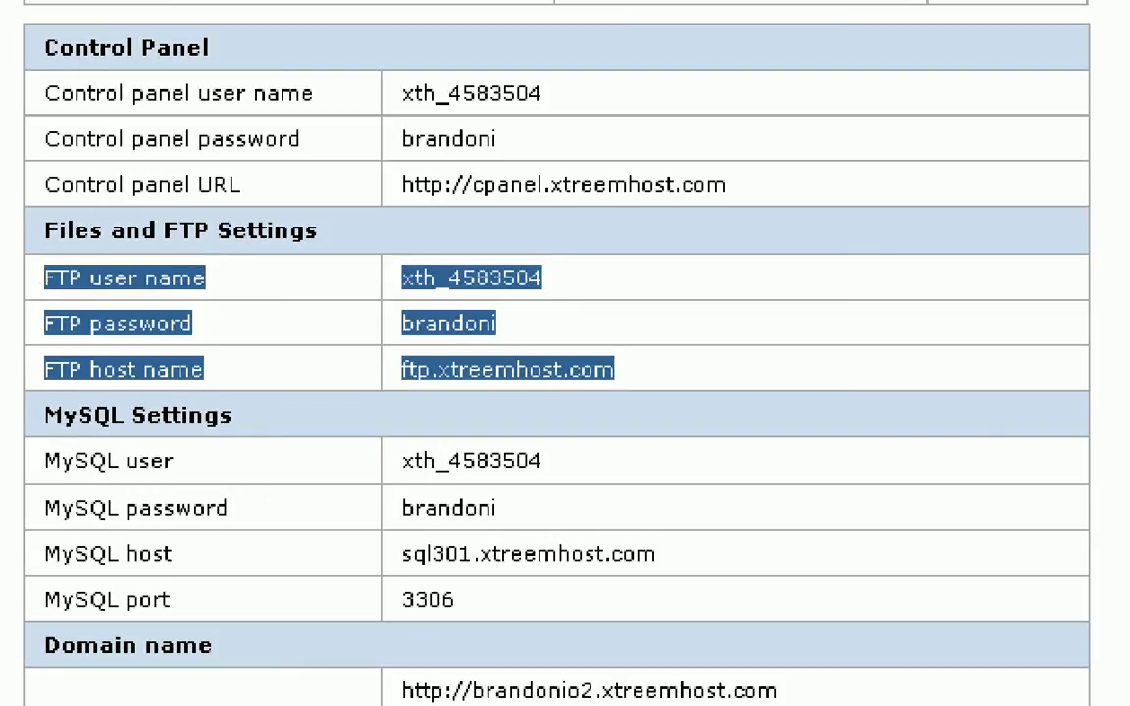
key("alt+Tab")
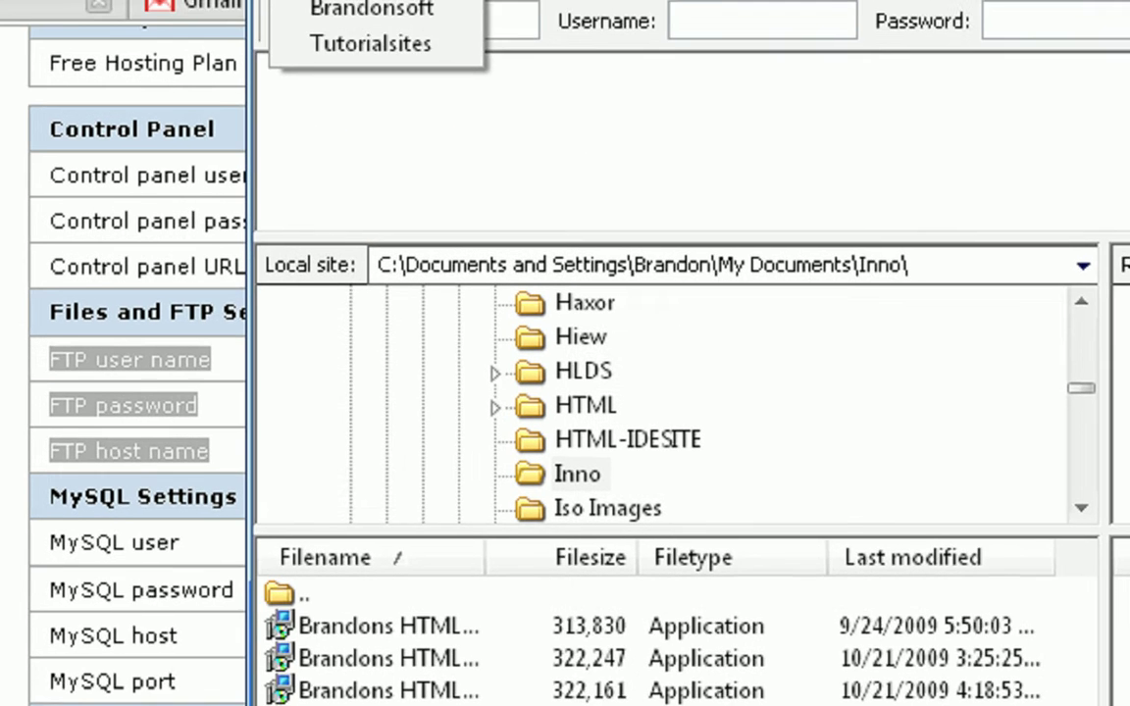
Create a new Site Manager entry named BP.
left_click(292, 41)
left_click(305, 84)
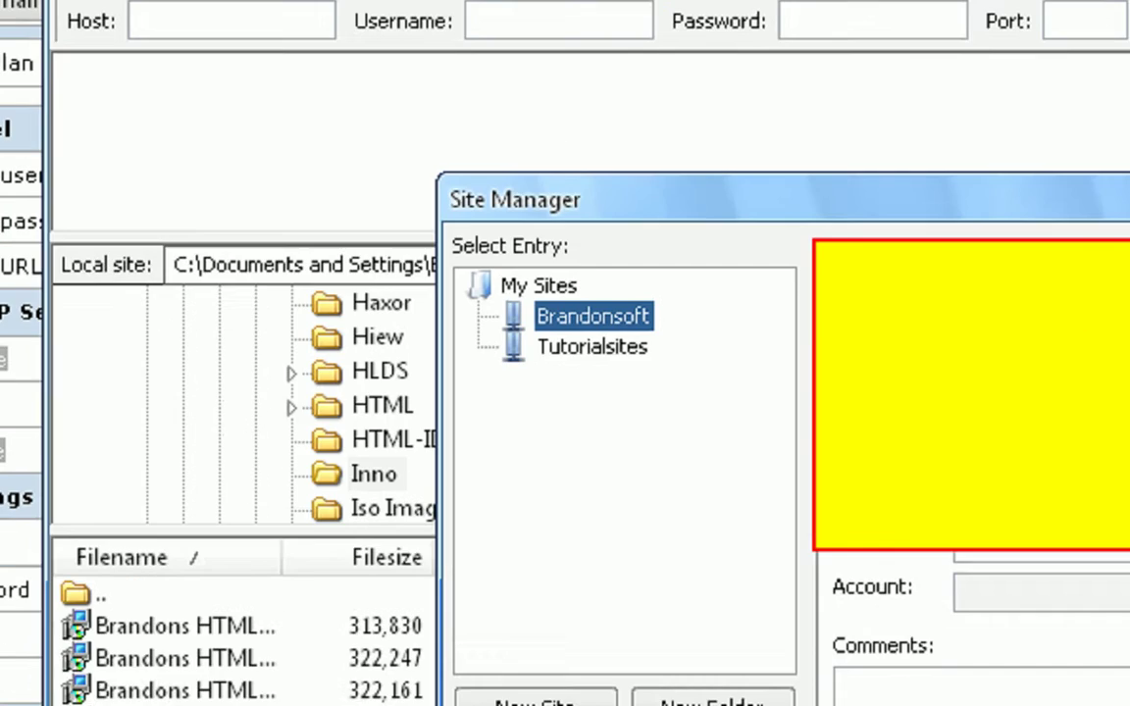
left_click(535, 700)
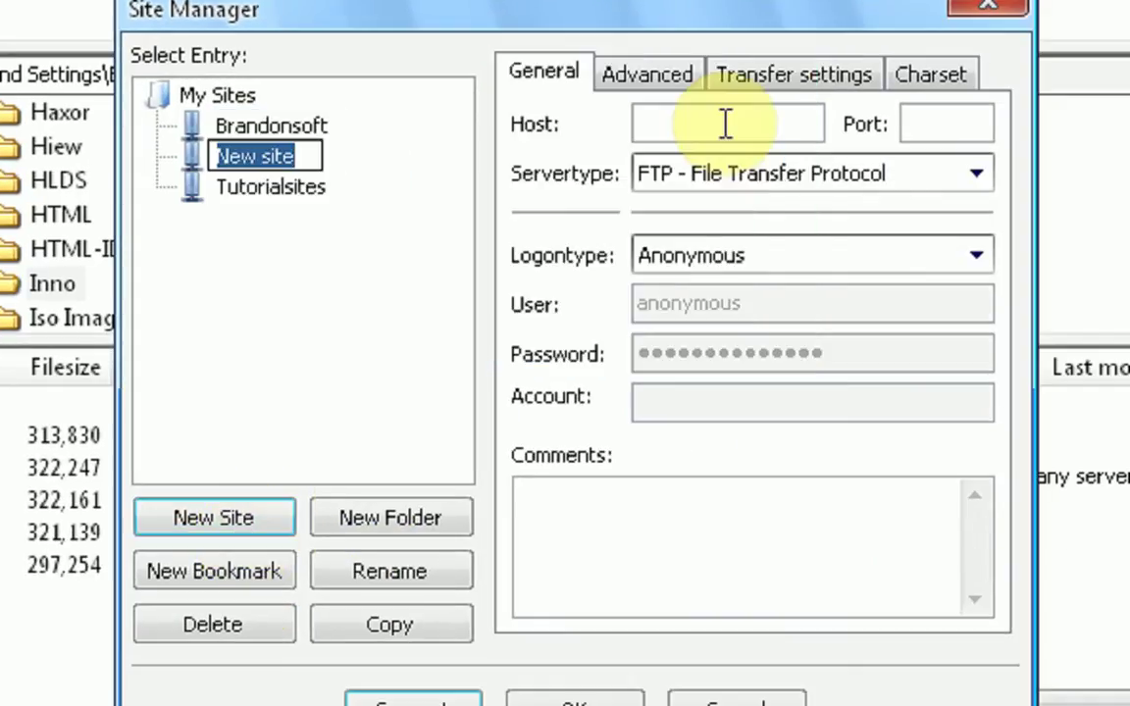
type("BO")
key("BackSpace")
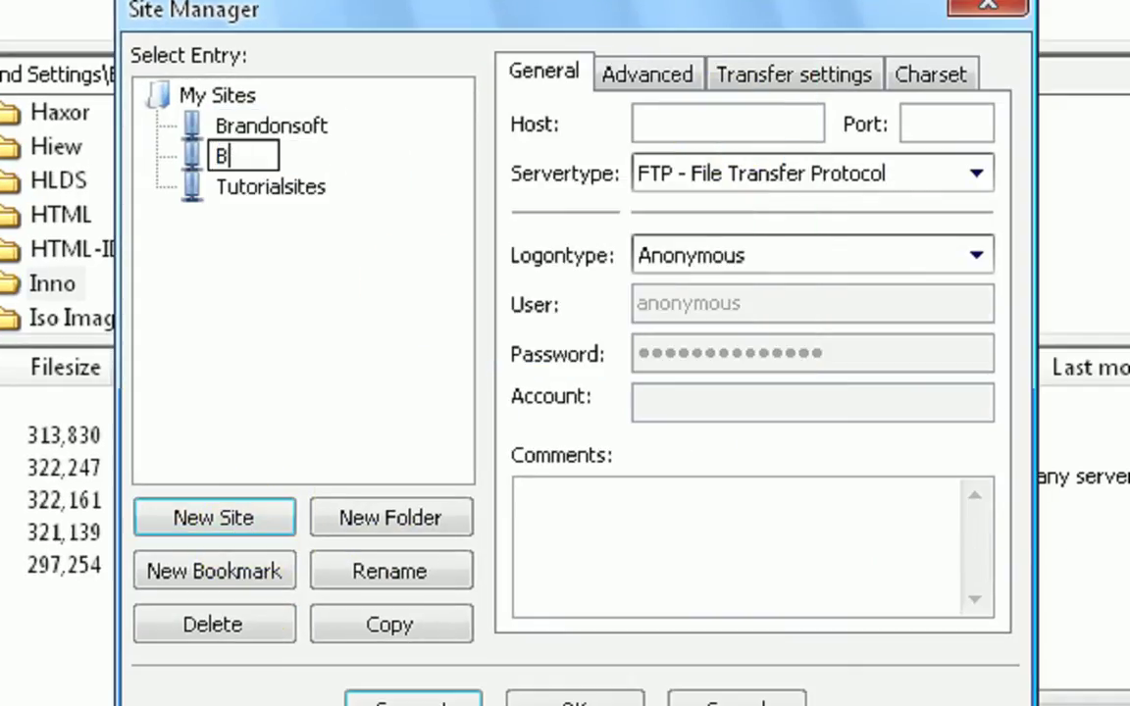
type("P")
left_click(196, 155)
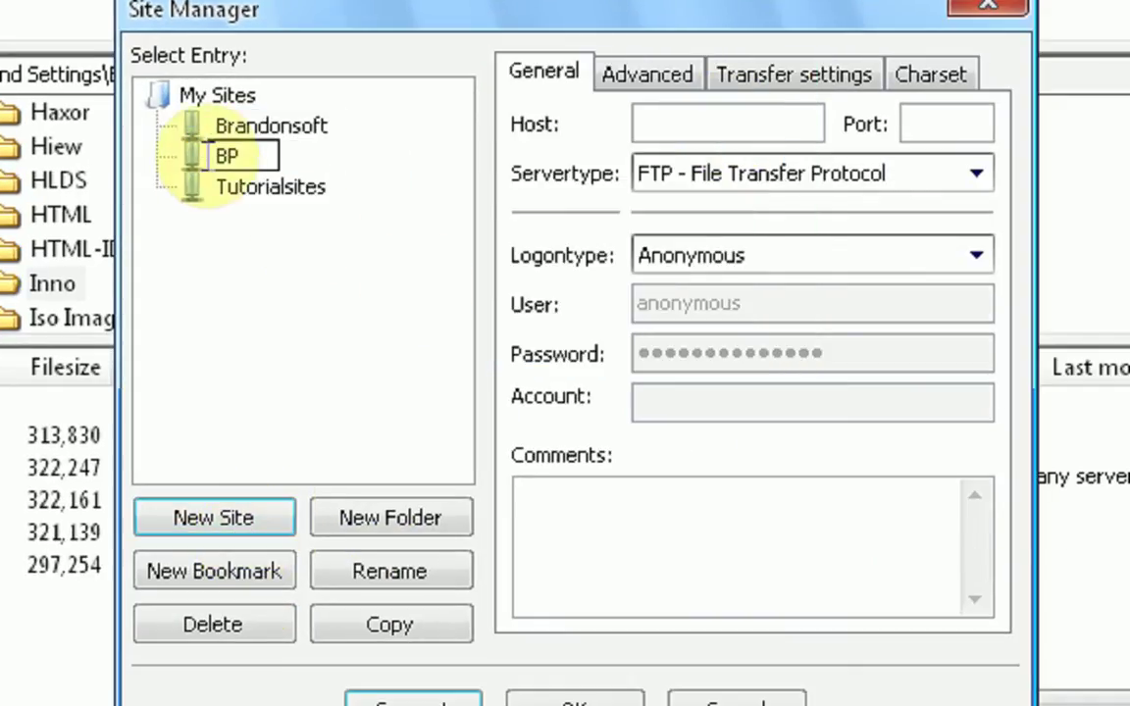
Copy ftp.xtreemhost.com from the web page into the BP site's Host field.
left_click(642, 128)
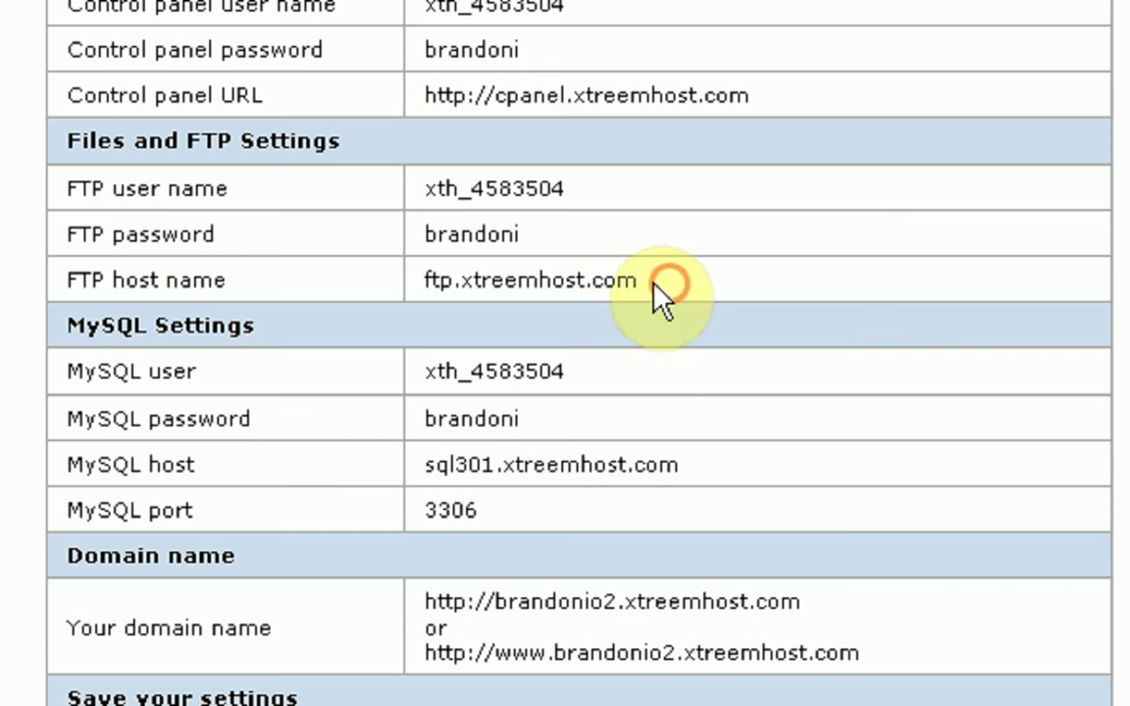
left_click_drag(653, 283, 411, 304)
key("ctrl+c")
right_click(403, 284)
key("alt+Tab")
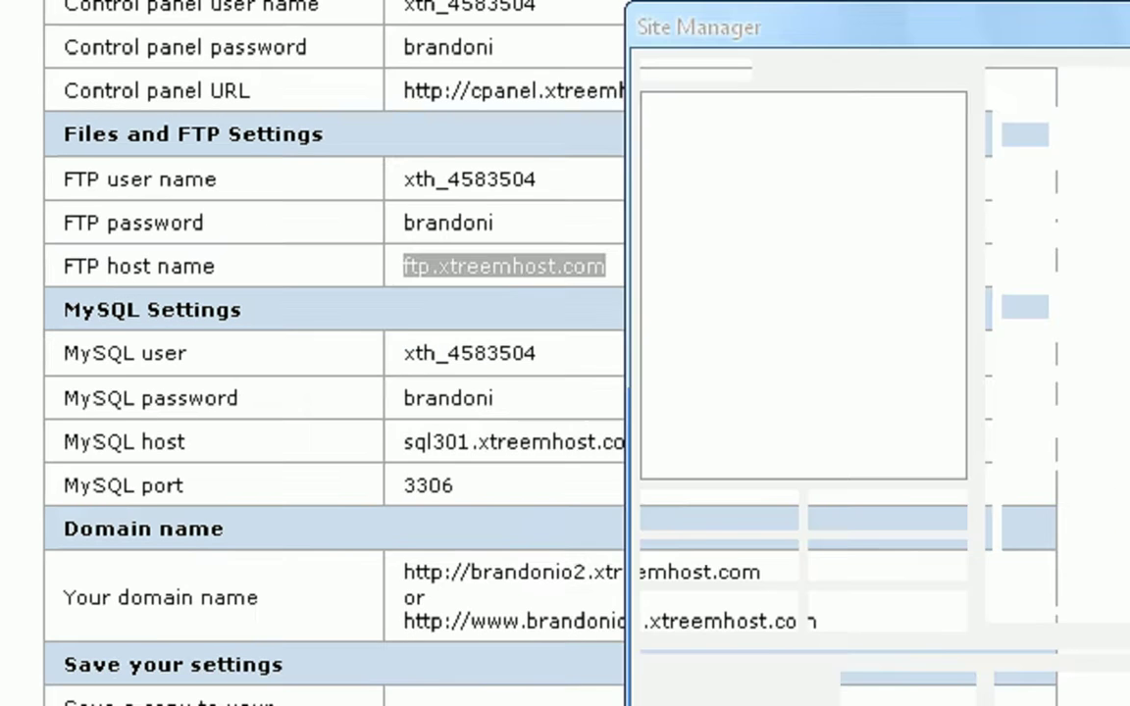
left_click(1059, 122)
key("ctrl+v")
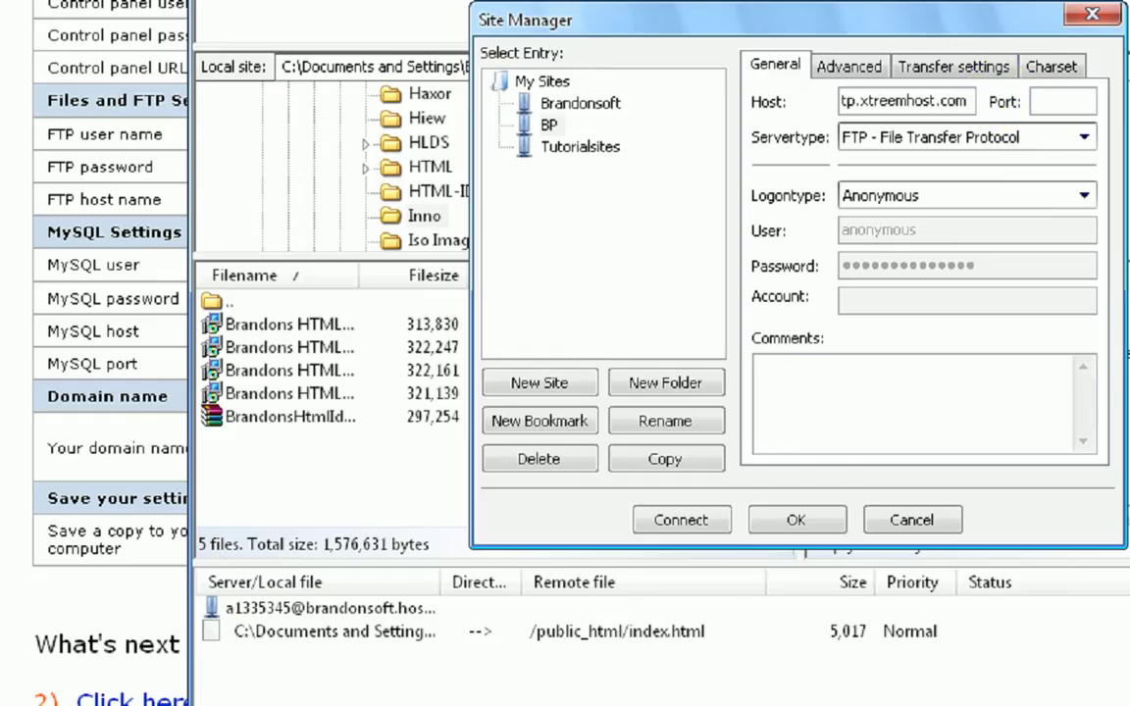
Set the BP site to Normal logon and paste in the FTP user name.
left_click(133, 365)
left_click_drag(476, 129, 274, 138)
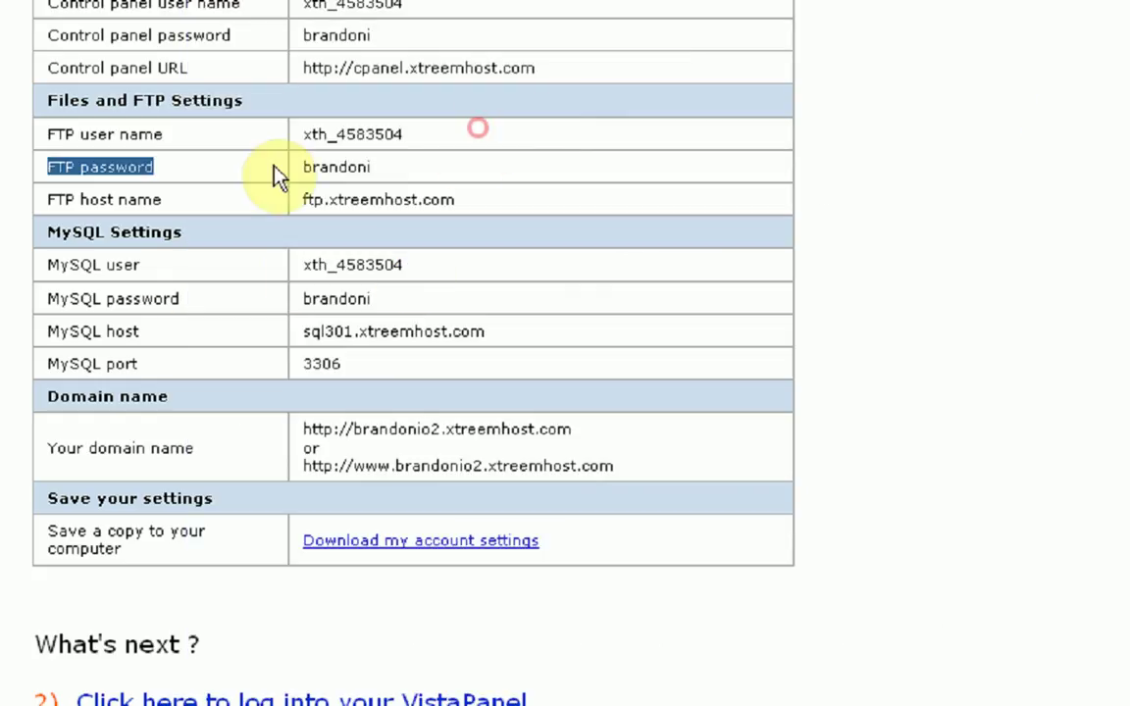
key("alt+Tab")
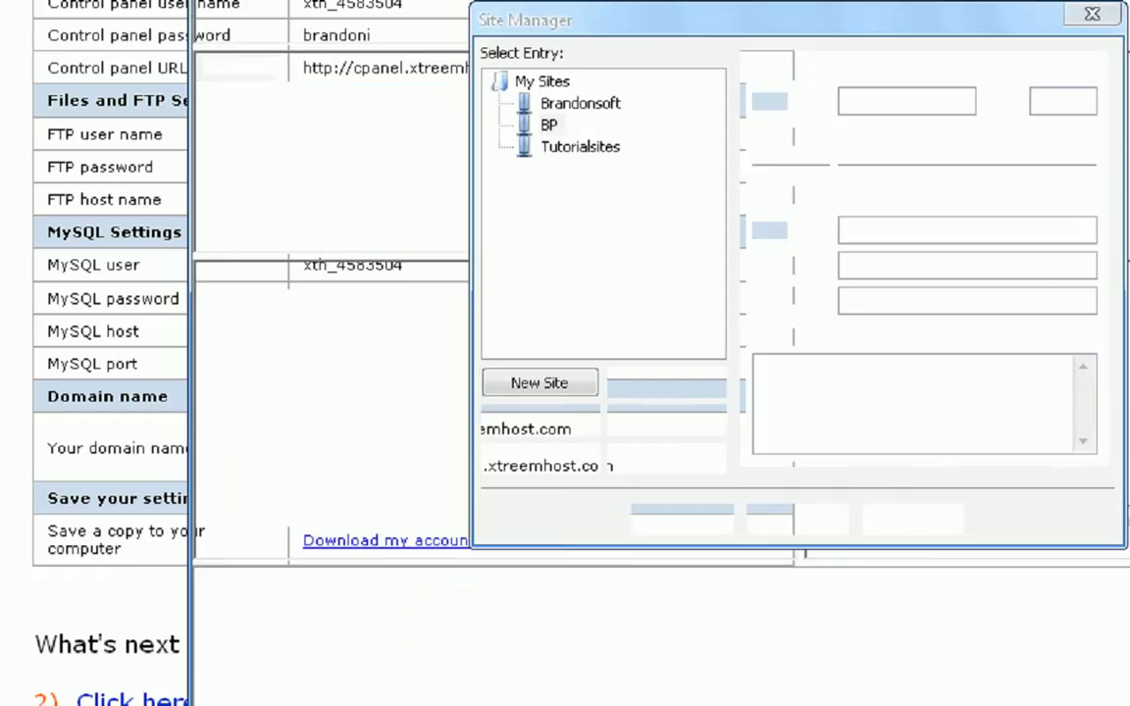
left_click(1038, 202)
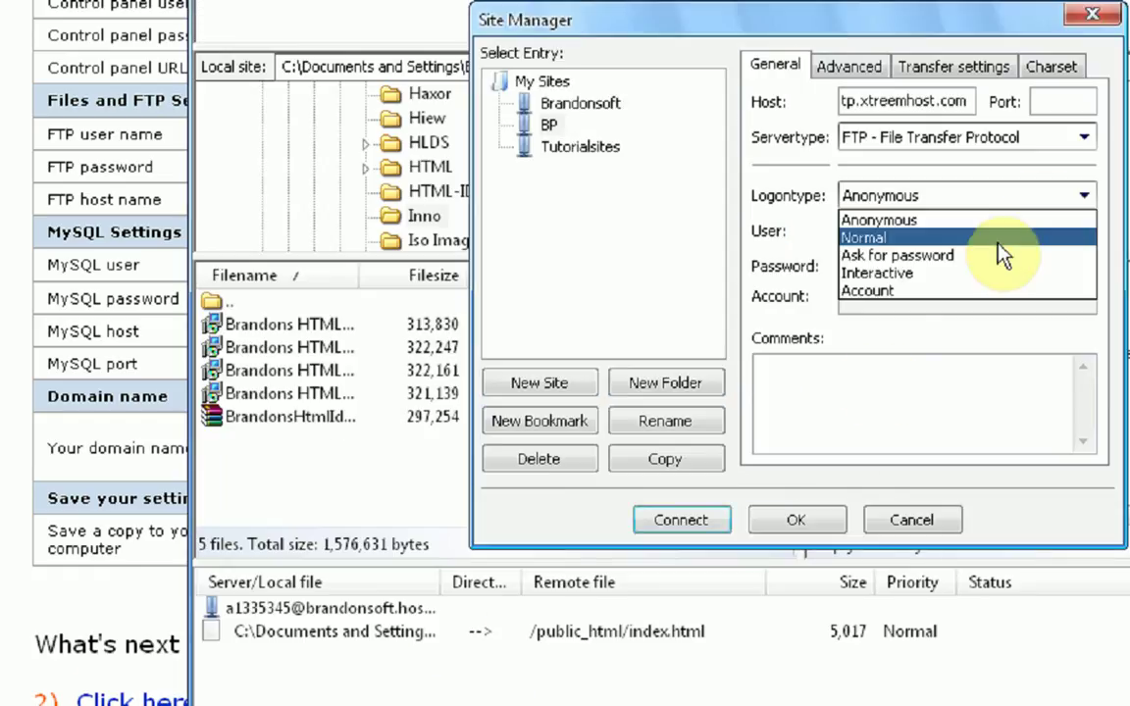
left_click(993, 239)
left_click_drag(987, 236, 782, 247)
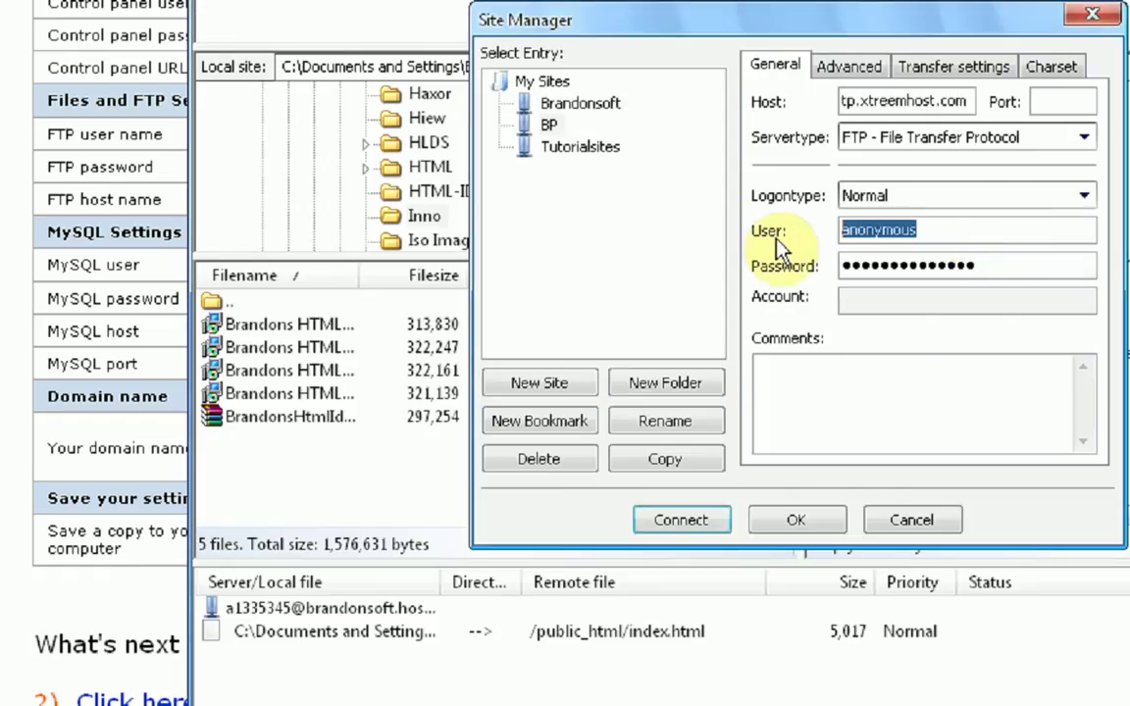
key("ctrl+v")
key("Home")
key("Delete")
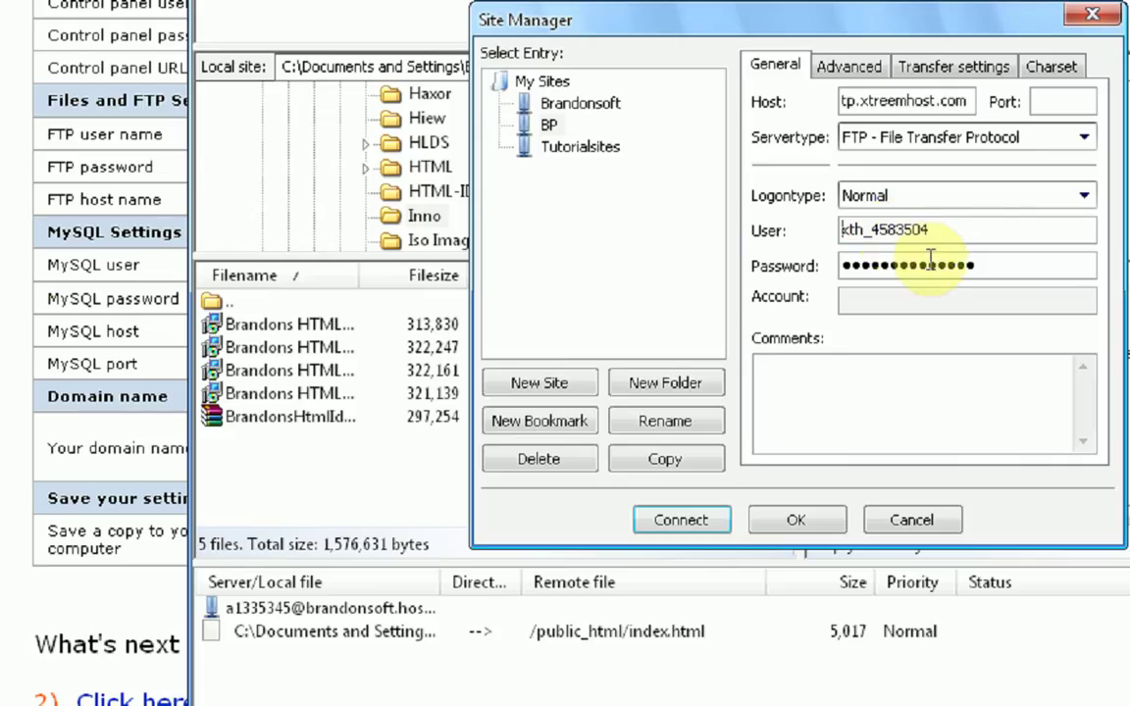
key("alt+Tab")
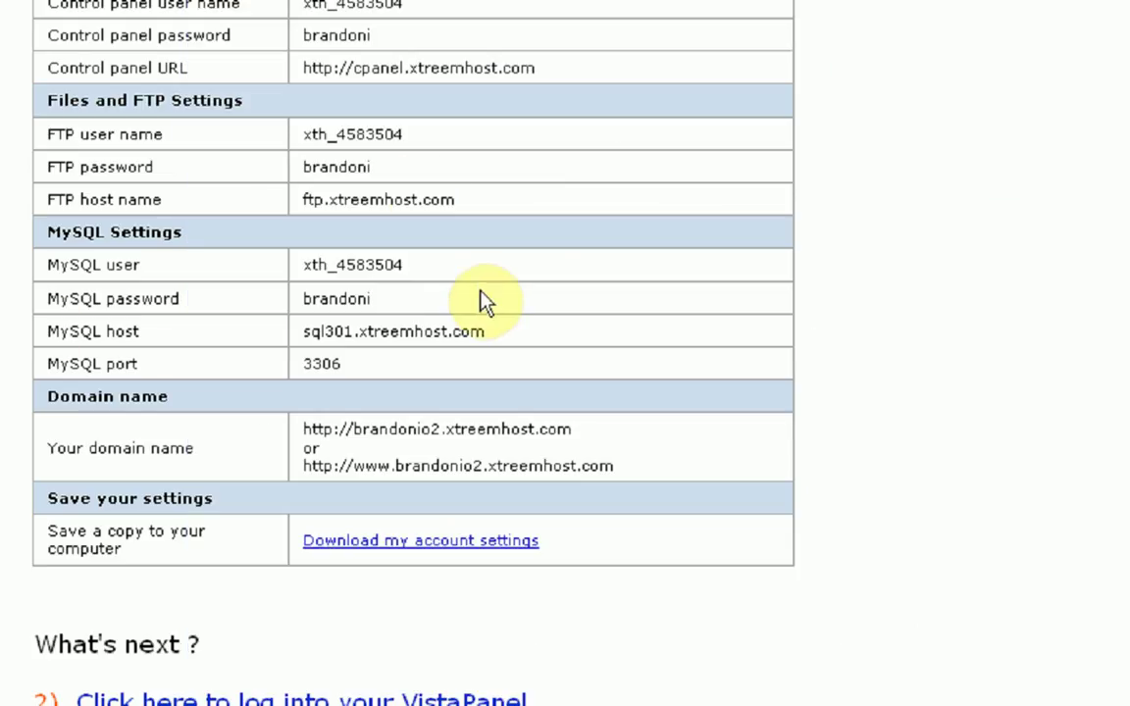
Paste the FTP password into the BP site and try connecting, which fails.
left_click_drag(431, 172, 282, 172)
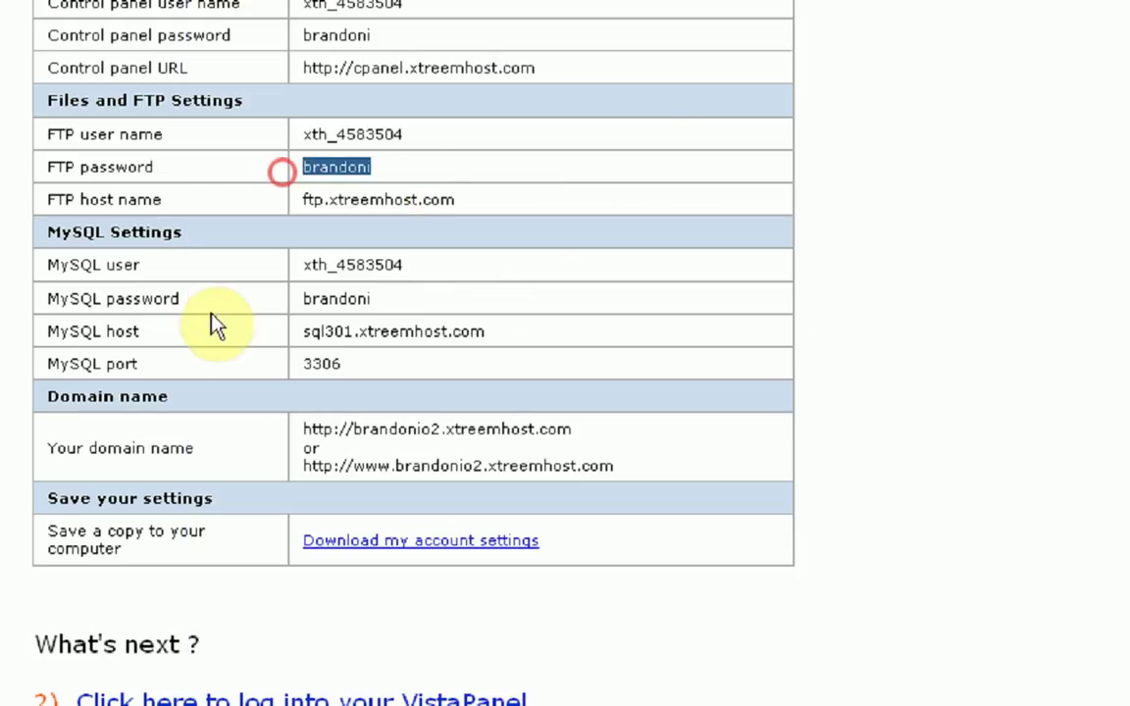
key("alt+Tab")
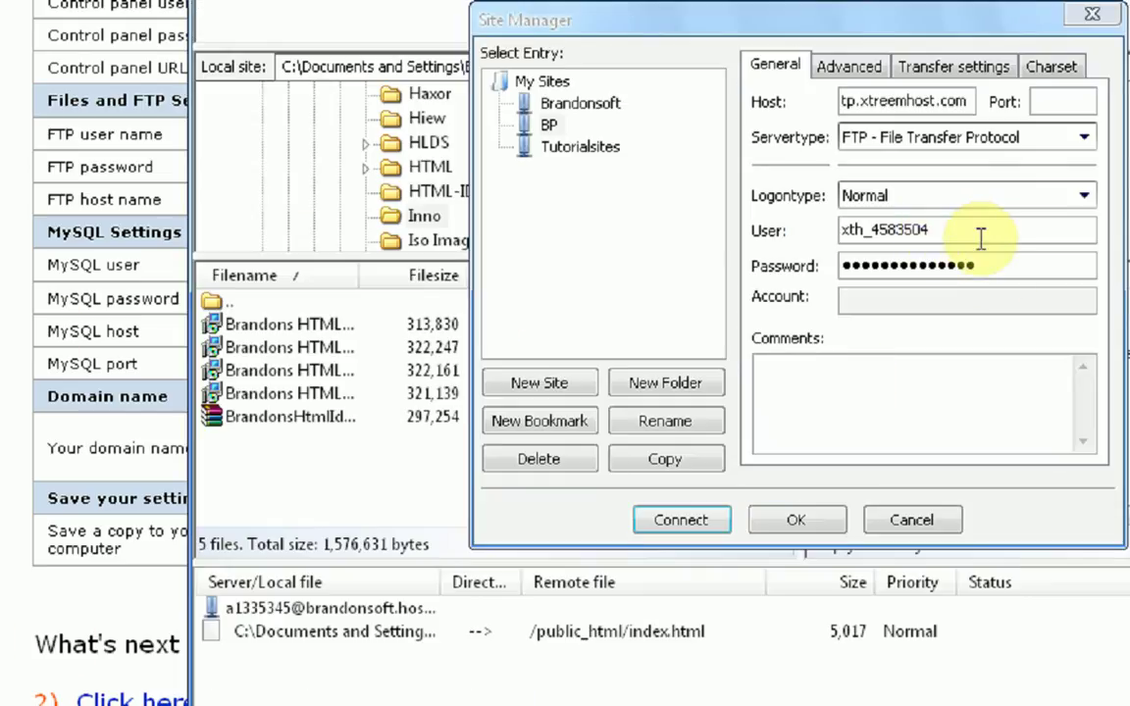
double_click(1001, 260)
key("ctrl+v")
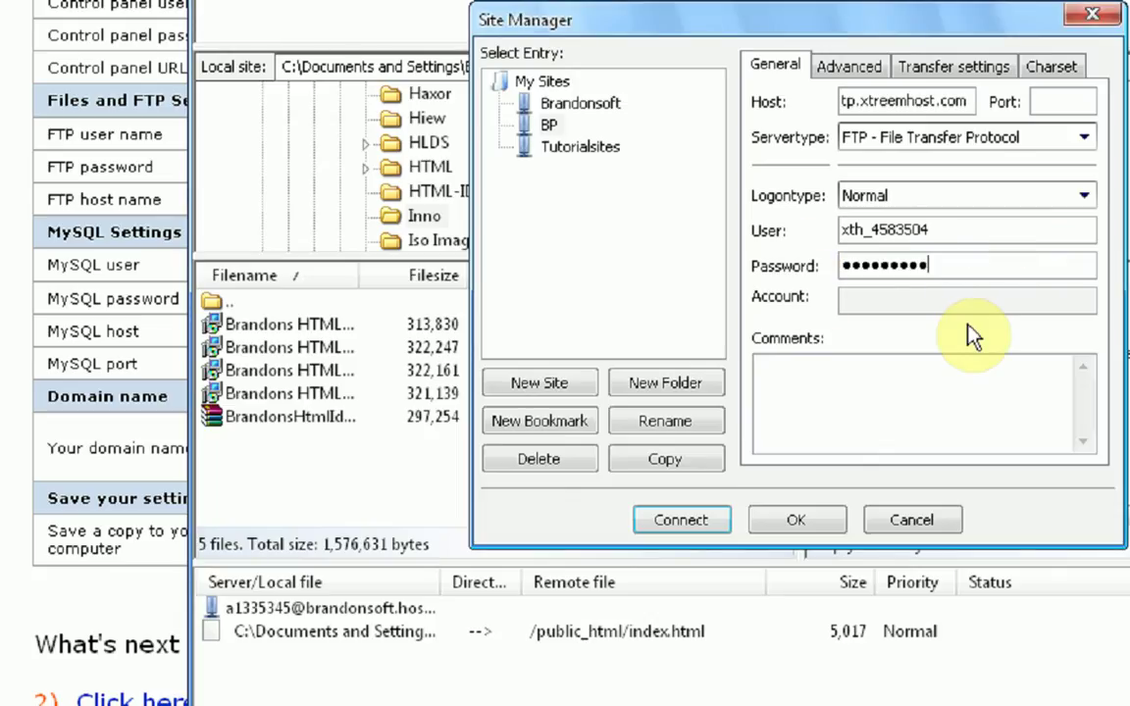
left_click(715, 529)
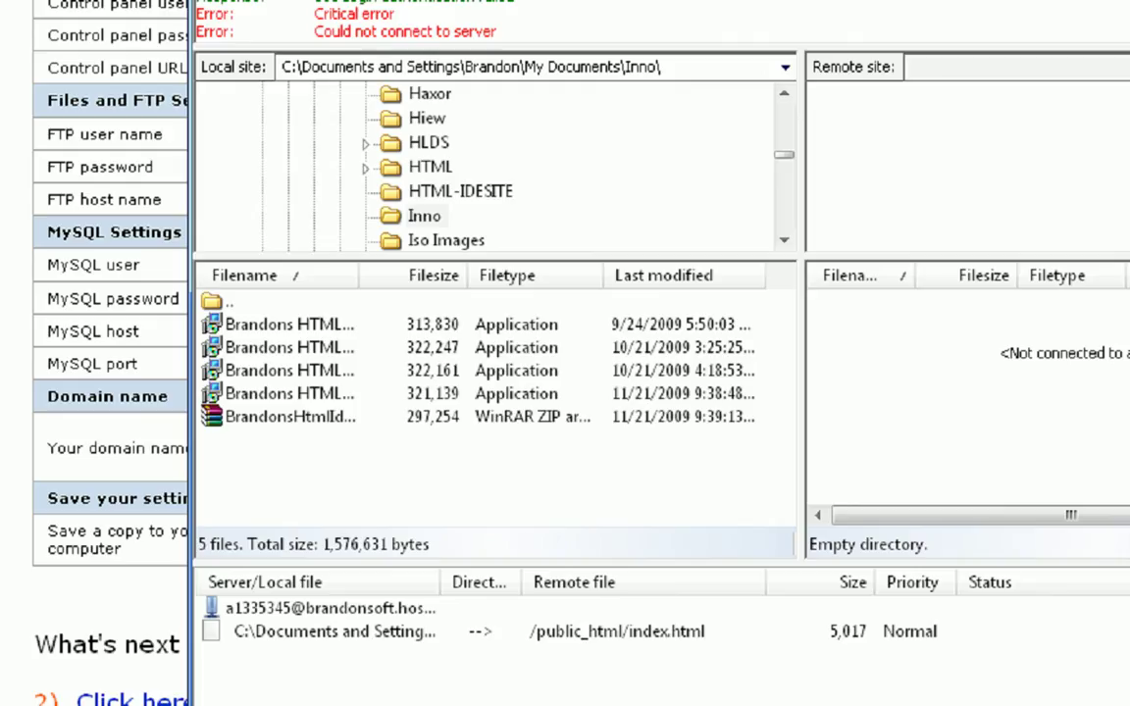
Change the BP site's logon type to Ask for password.
key("ctrl+s")
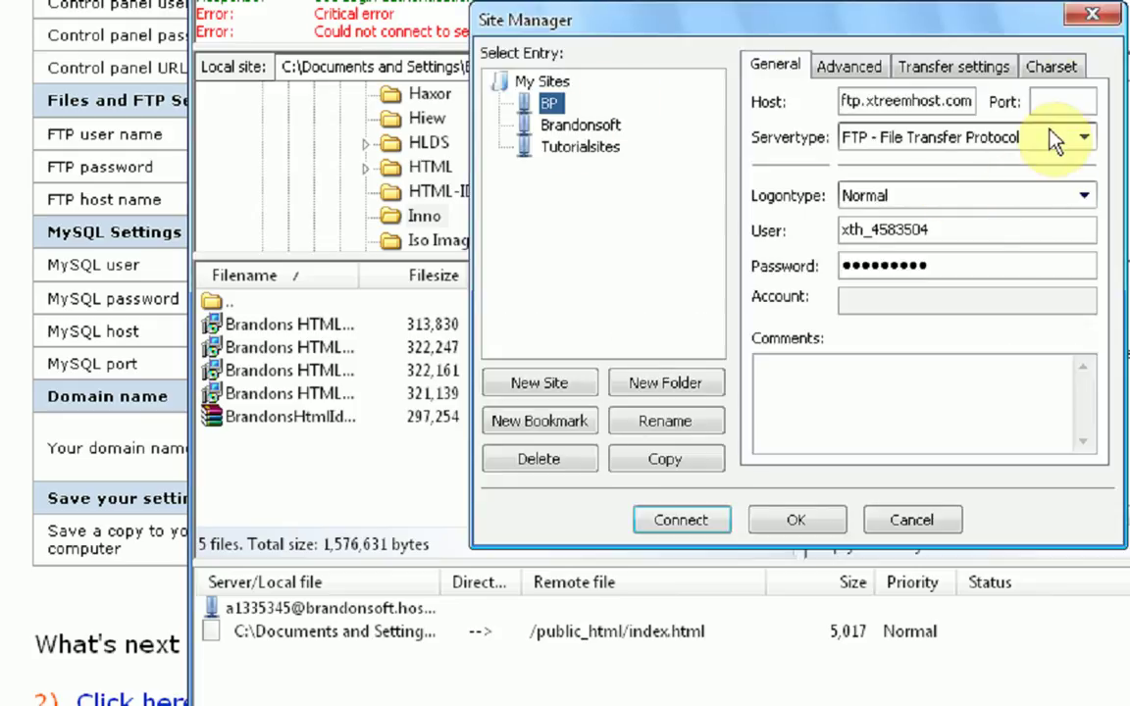
left_click(850, 66)
left_click(777, 66)
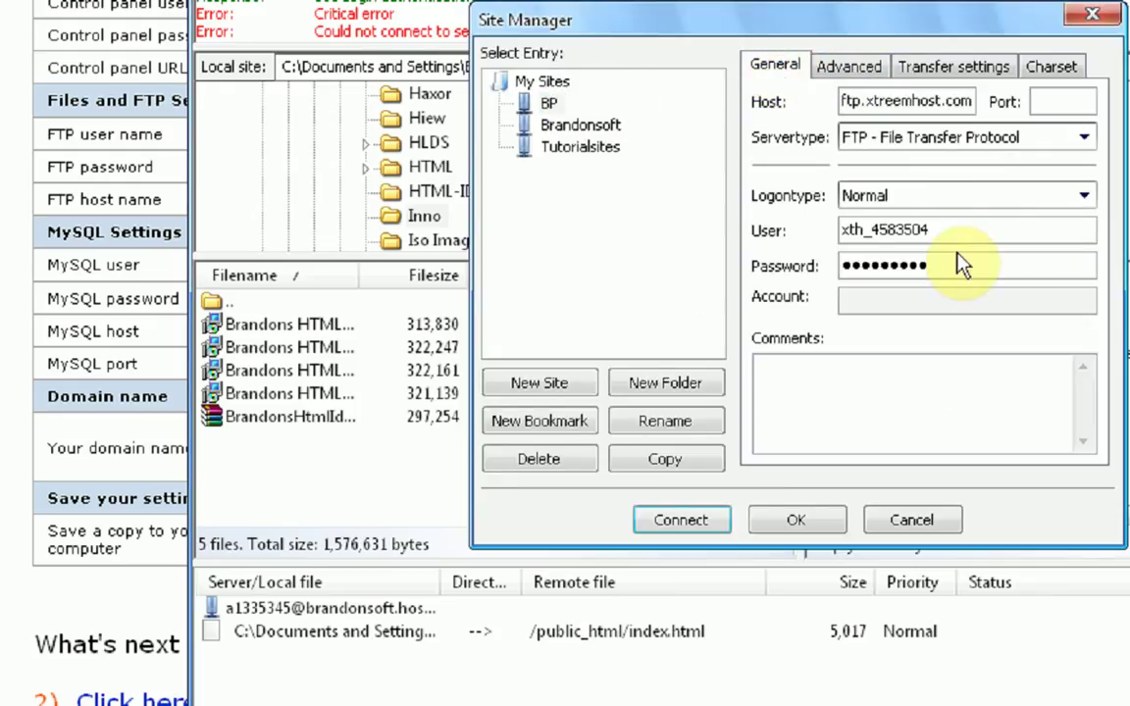
left_click(974, 213)
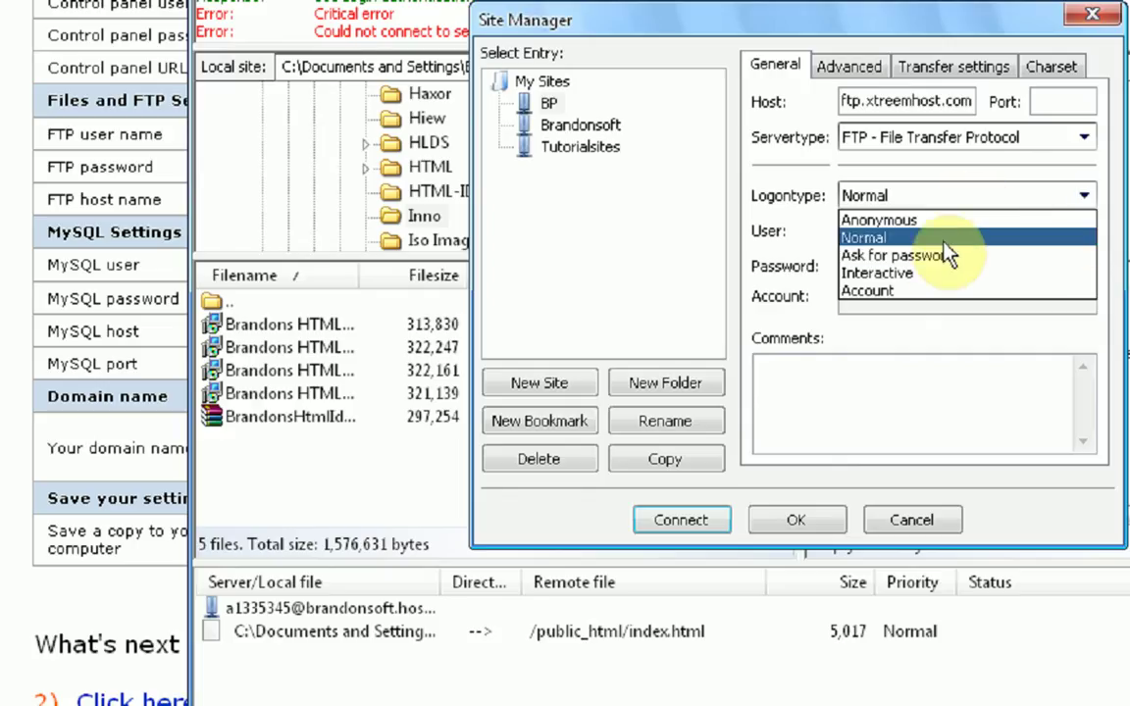
left_click(937, 255)
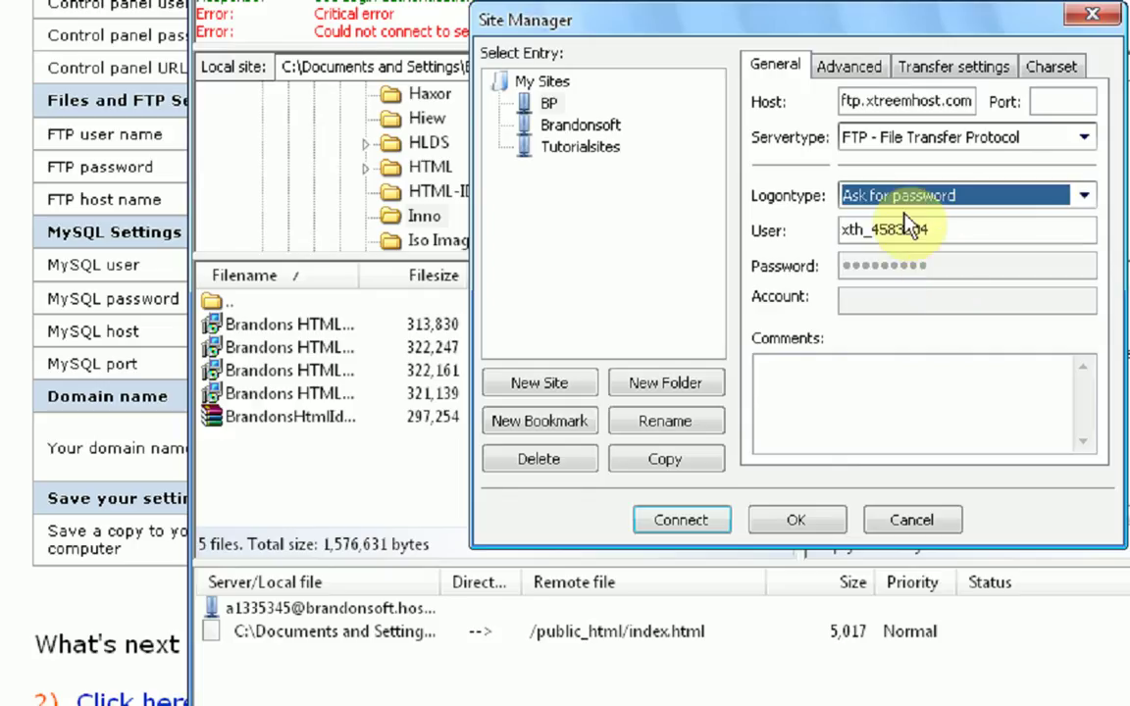
Connect to BP and enter the FTP password when prompted.
left_click(702, 522)
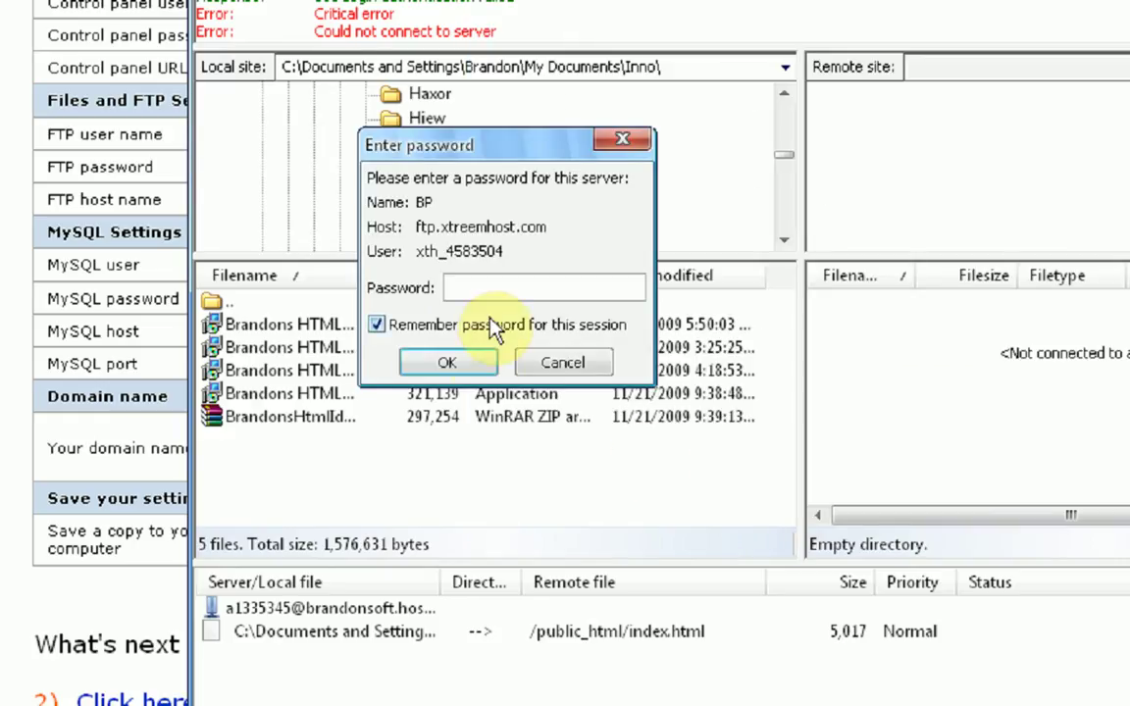
key("Return")
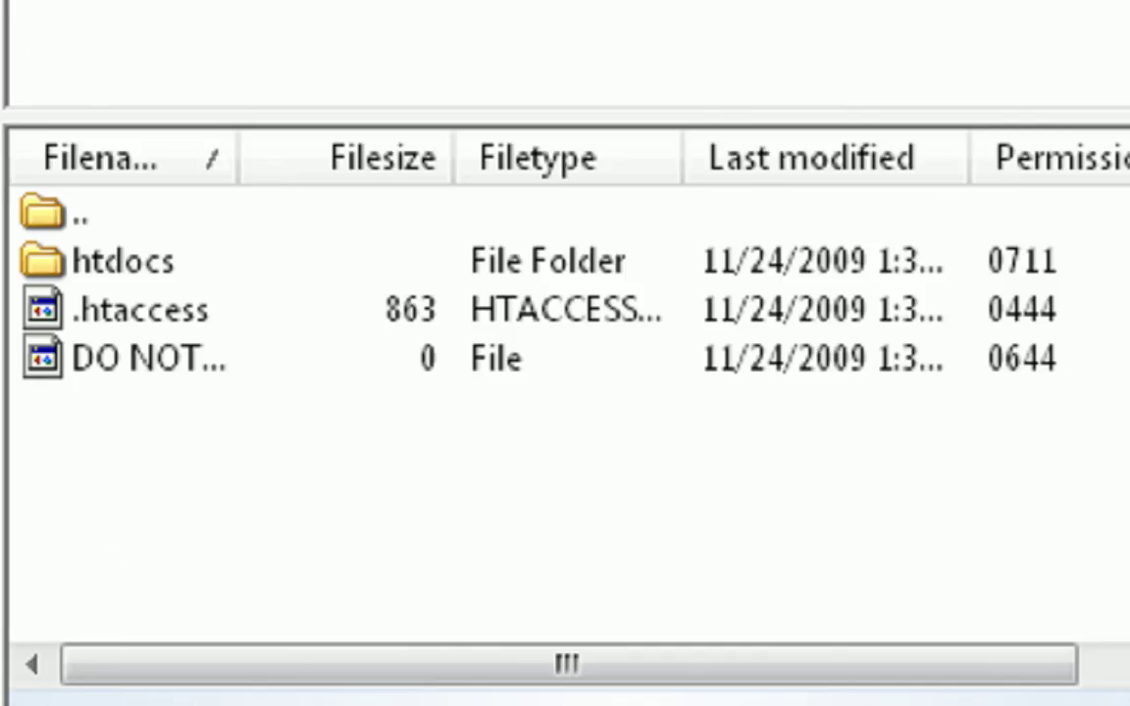
Open the remote htdocs folder, listing .override, index.htm and the files-for note.
left_click(124, 273)
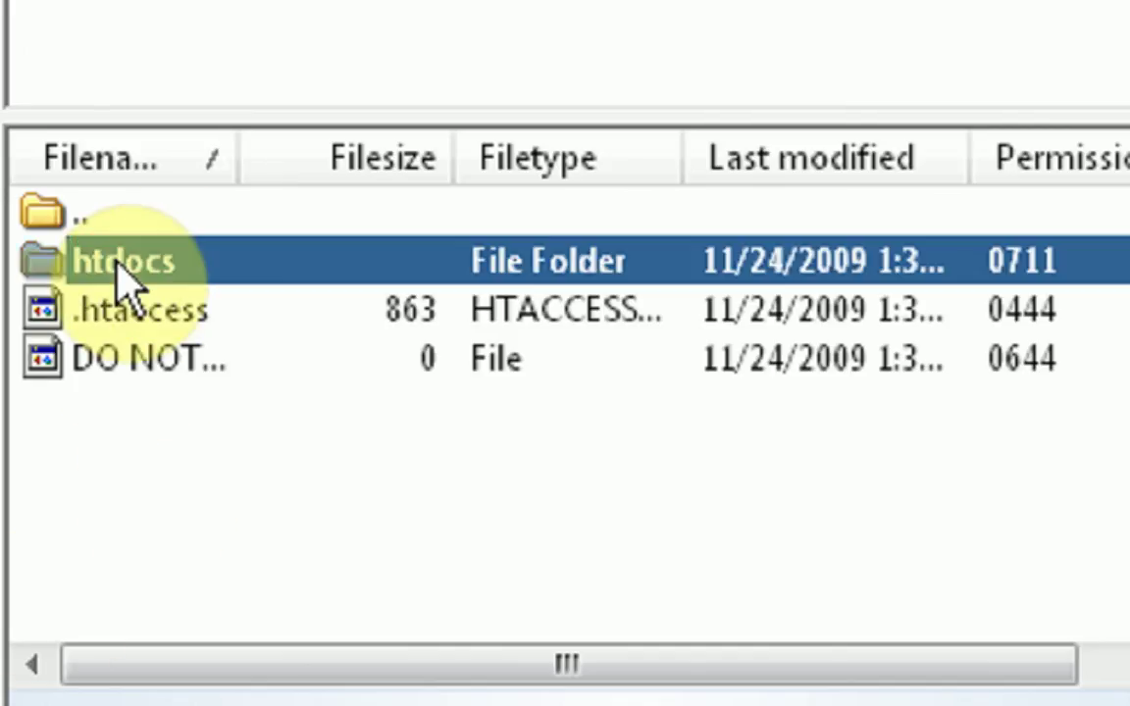
double_click(118, 259)
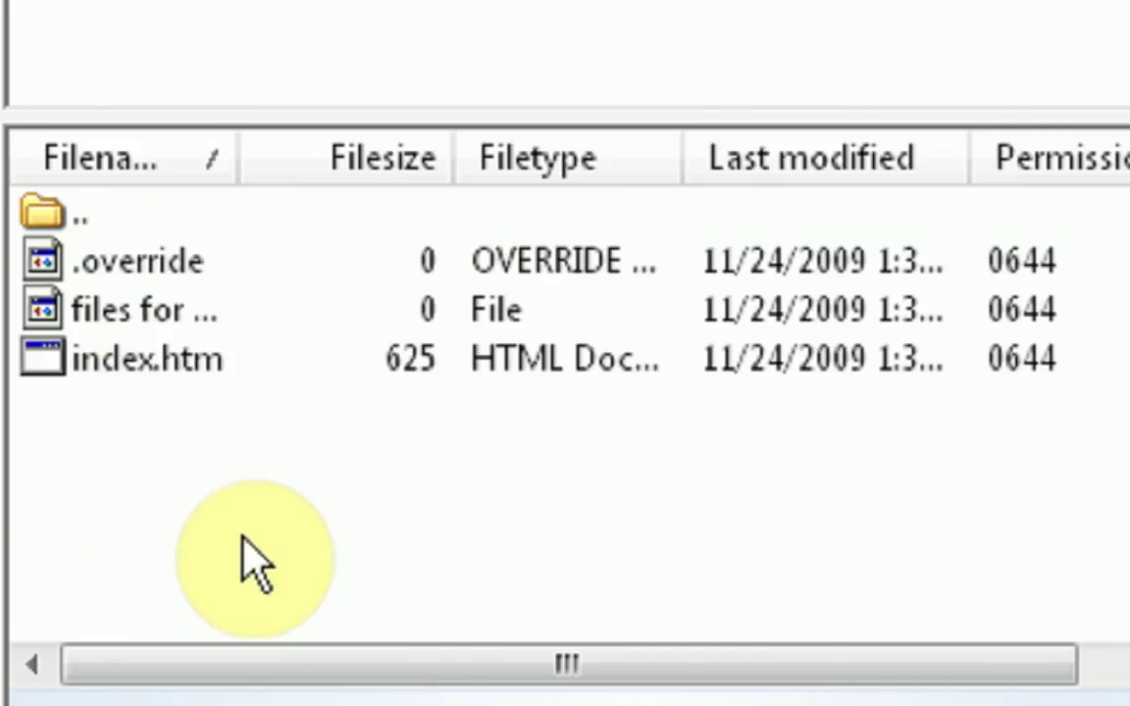